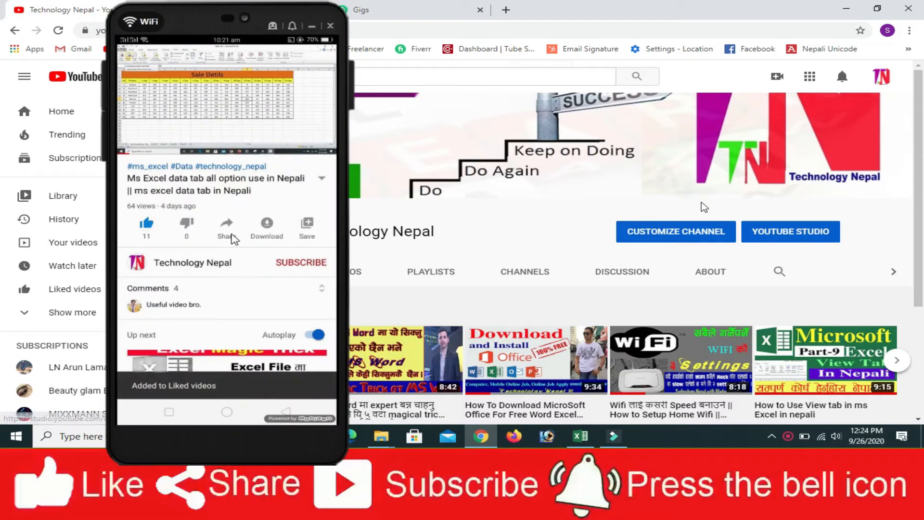
click(230, 232)
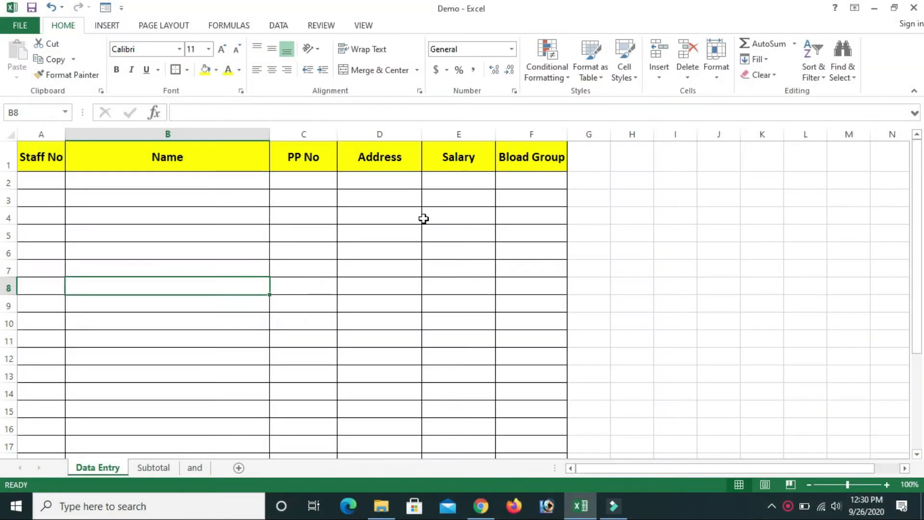
click(405, 212)
click(339, 240)
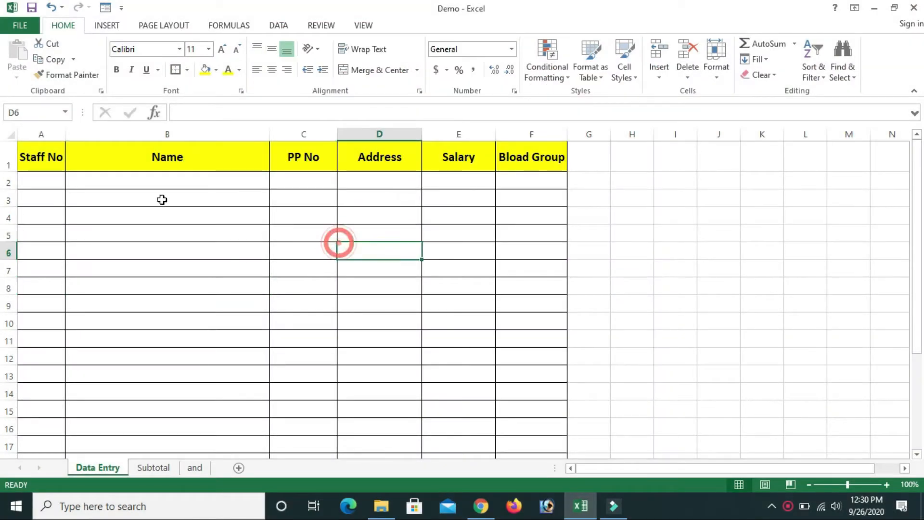
click(160, 192)
drag(60, 156, 481, 356)
click(846, 212)
click(137, 182)
Try entering the first staff number directly in cell A2, and clear the cell again
click(33, 185)
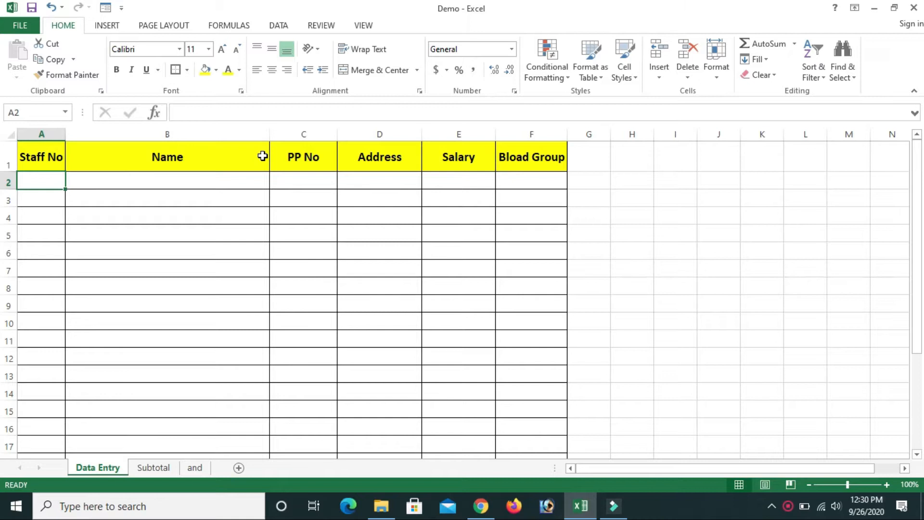
text(101)
key(Tab)
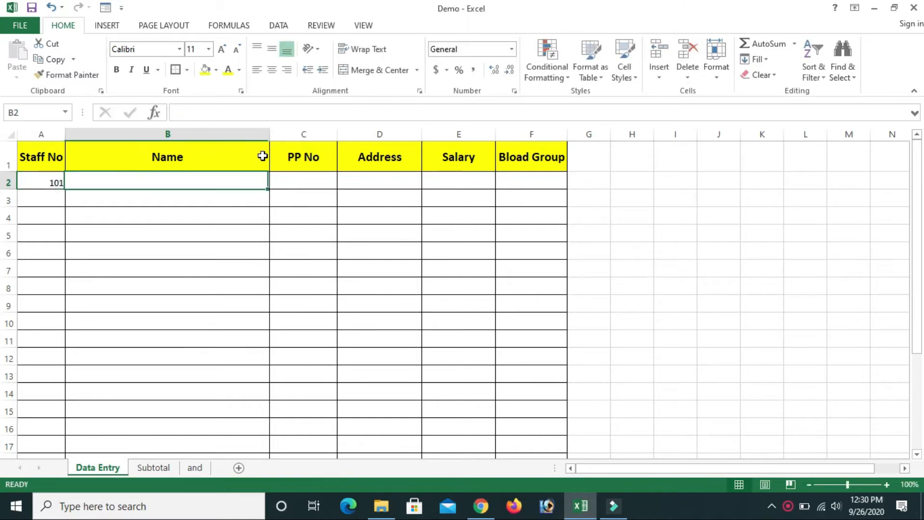
text(Nam)
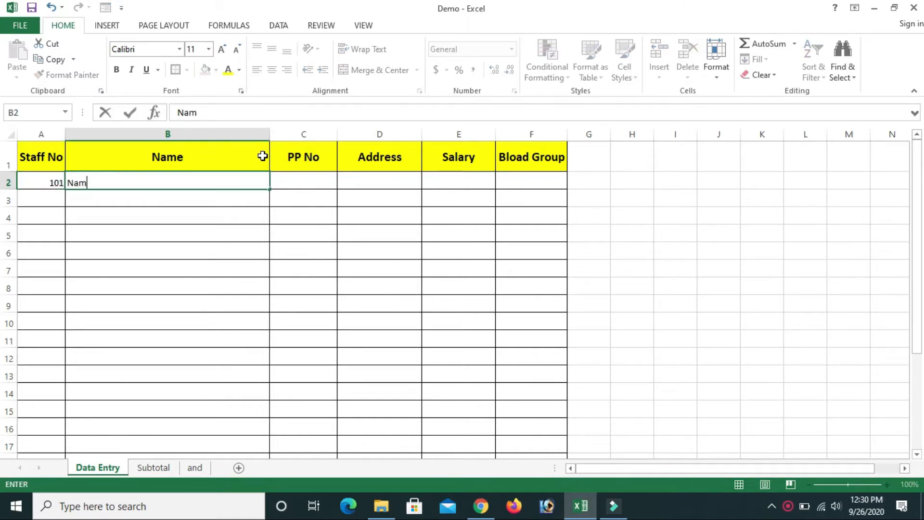
key(BackSpace)
key(Tab)
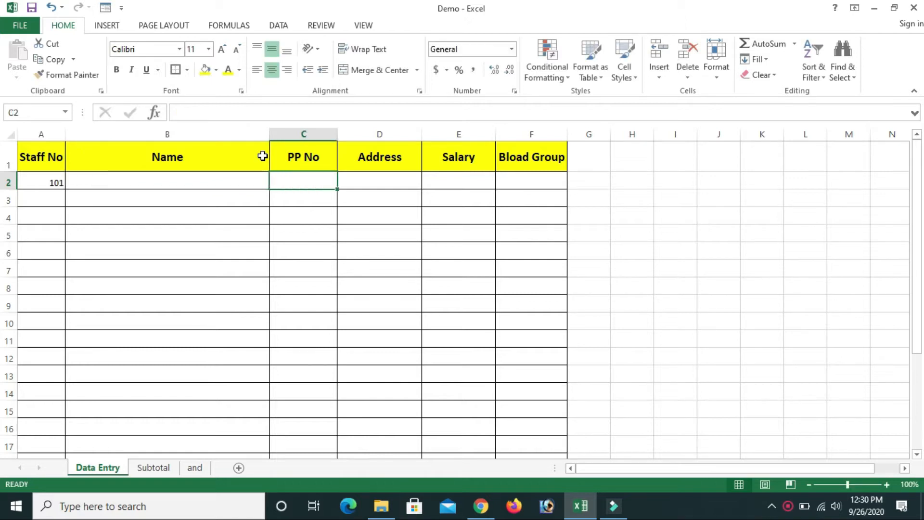
key(Tab)
click(460, 166)
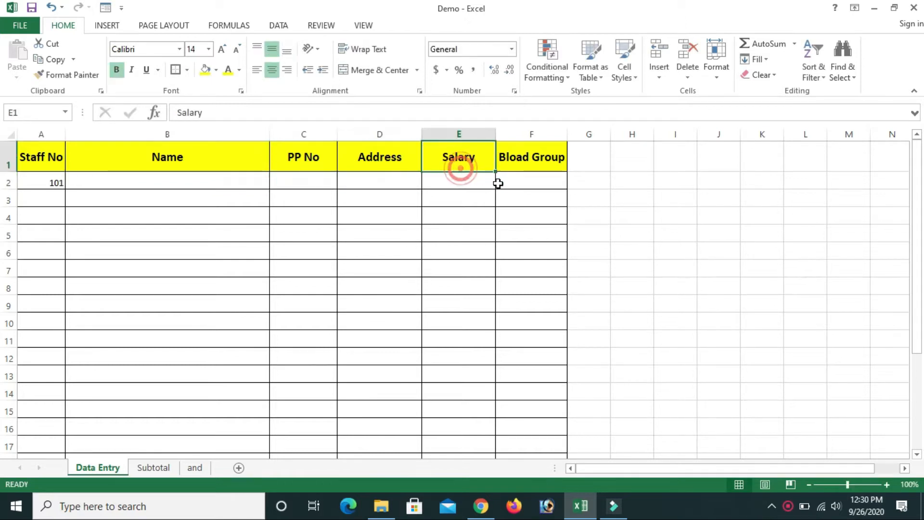
click(525, 178)
click(708, 231)
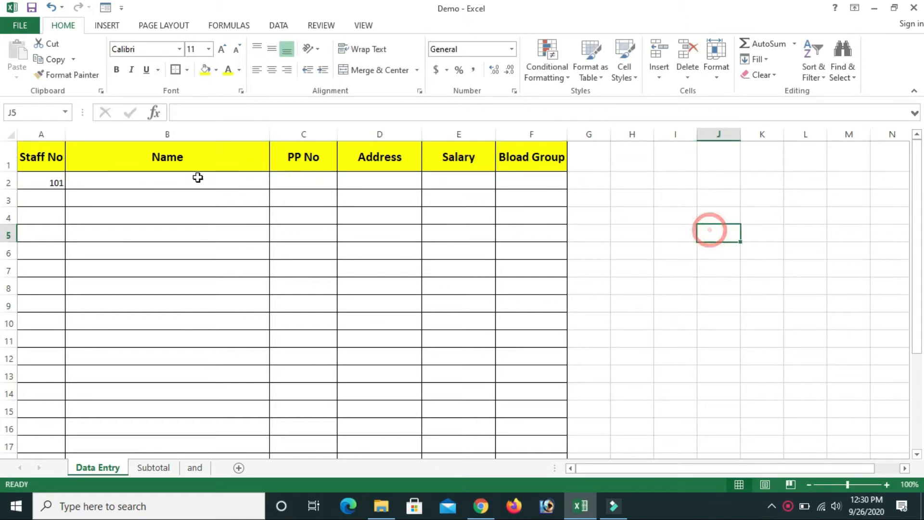
click(45, 180)
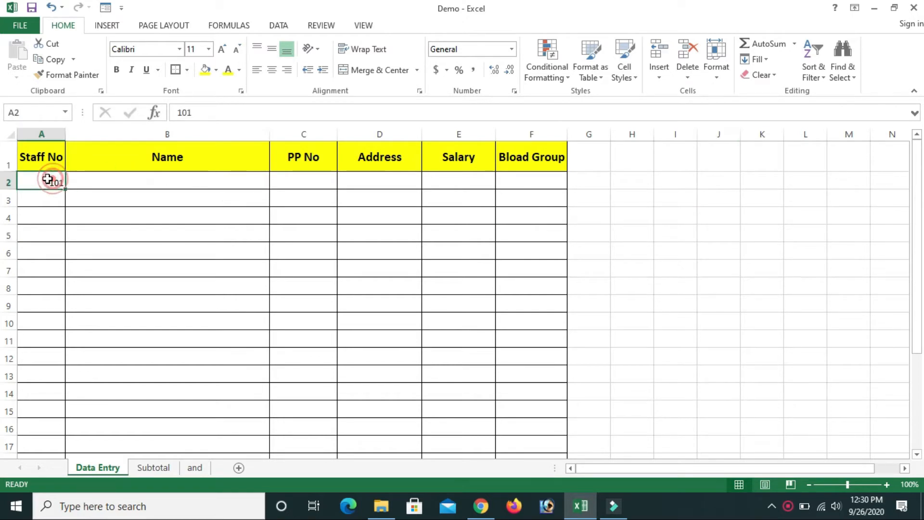
key(Delete)
Open the data entry form for the header range A1:F1 and move it aside from the first columns
click(184, 200)
drag(37, 150, 530, 136)
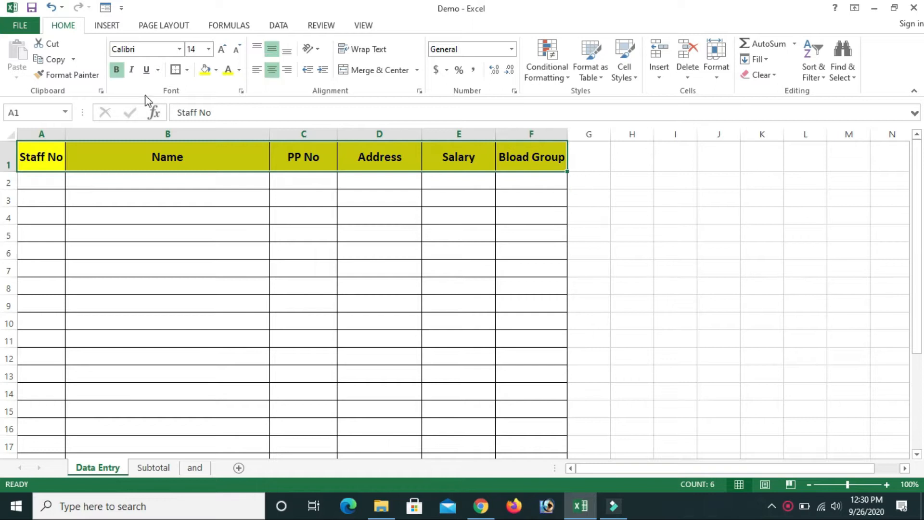
click(103, 9)
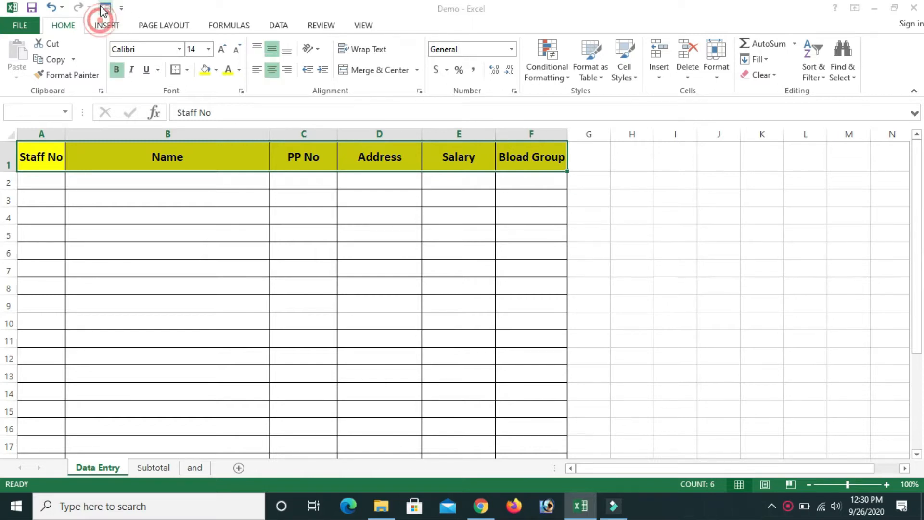
click(415, 297)
drag(619, 140, 481, 158)
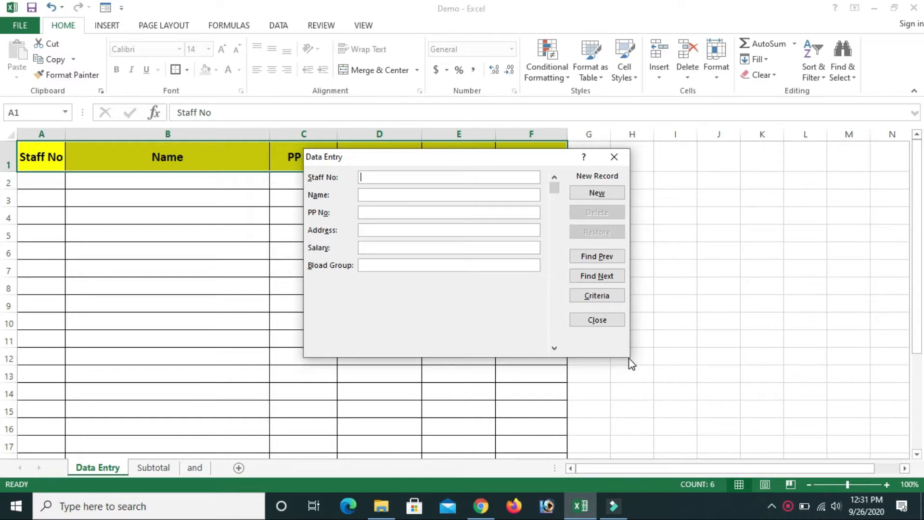
drag(426, 158, 558, 167)
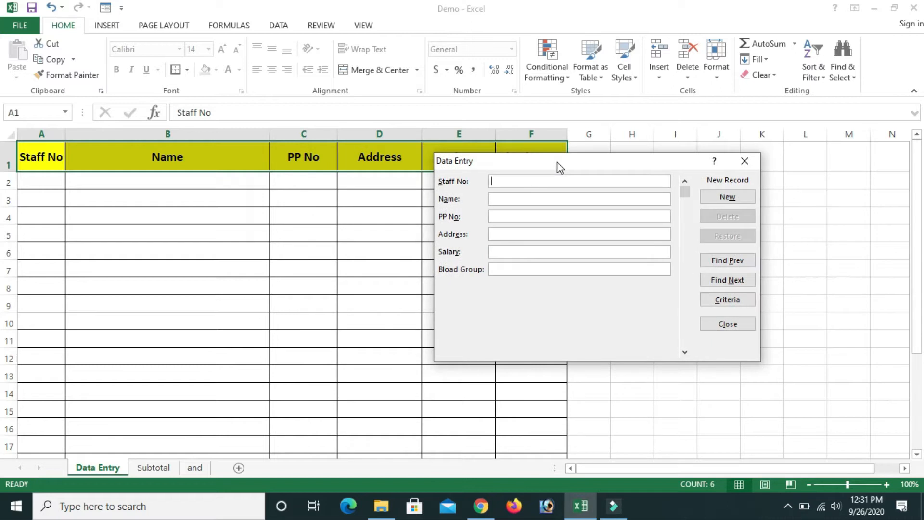
Add the first record through the form with staff number, full name, PP number, address, salary 56800 and blood group a+
click(505, 183)
text(101)
key(Tab)
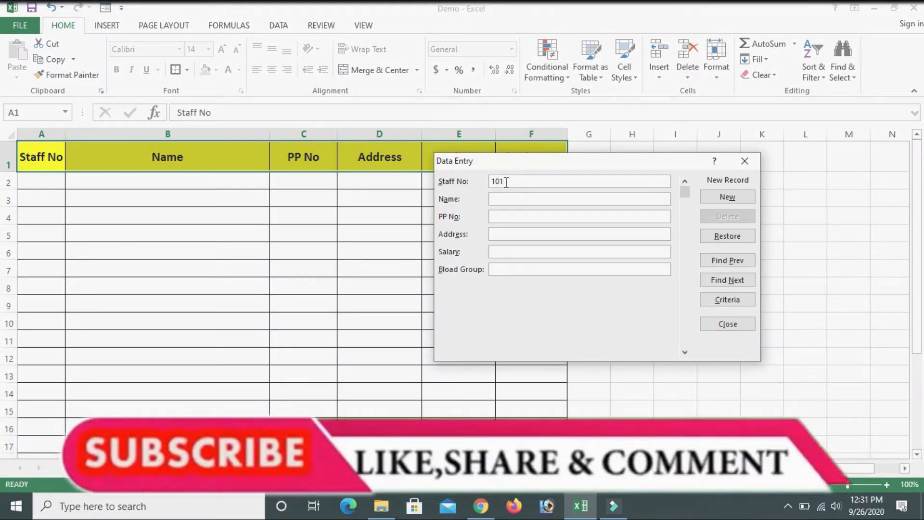
text(madan Khadka)
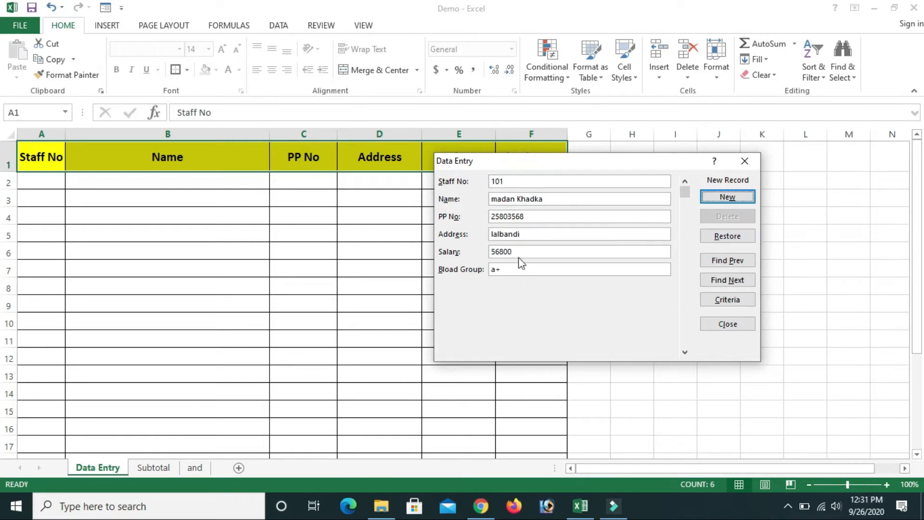
click(730, 202)
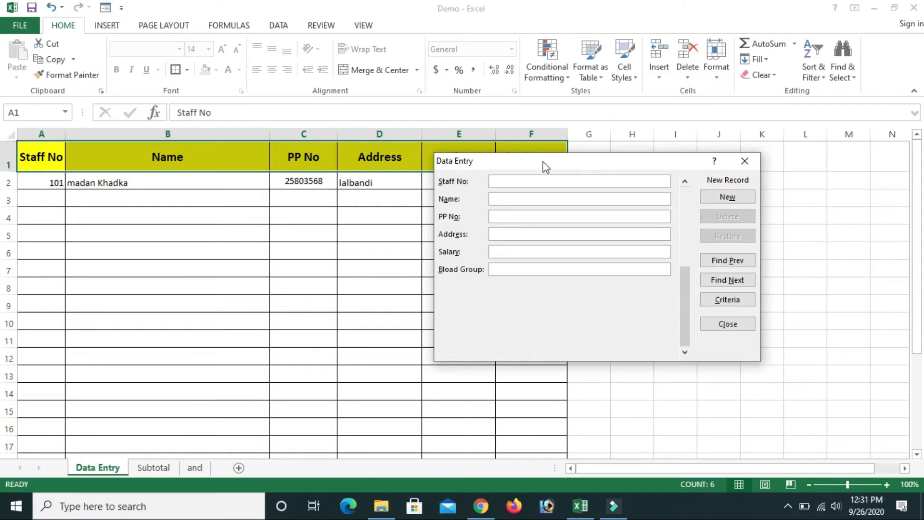
drag(544, 165, 550, 236)
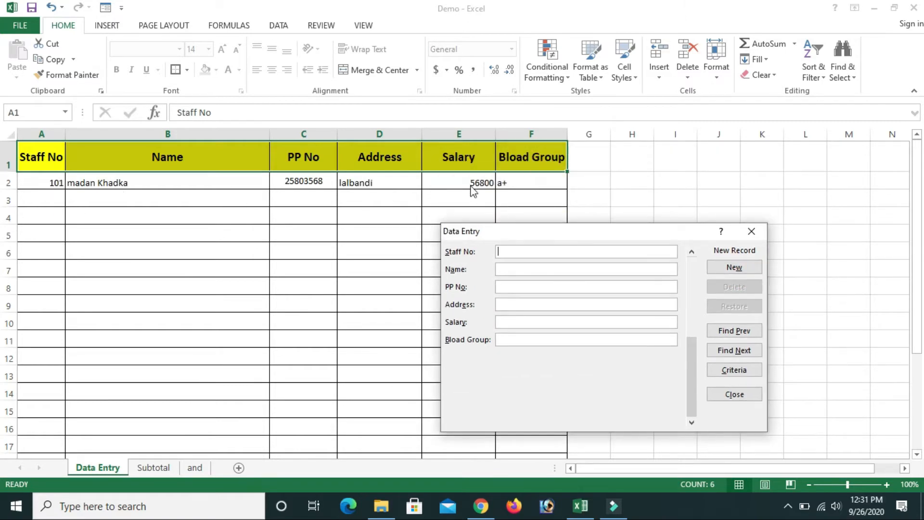
Add a second record through the form with staff number, full name, PP number, address, salary 56230 and blood group o+
click(540, 251)
text(102)
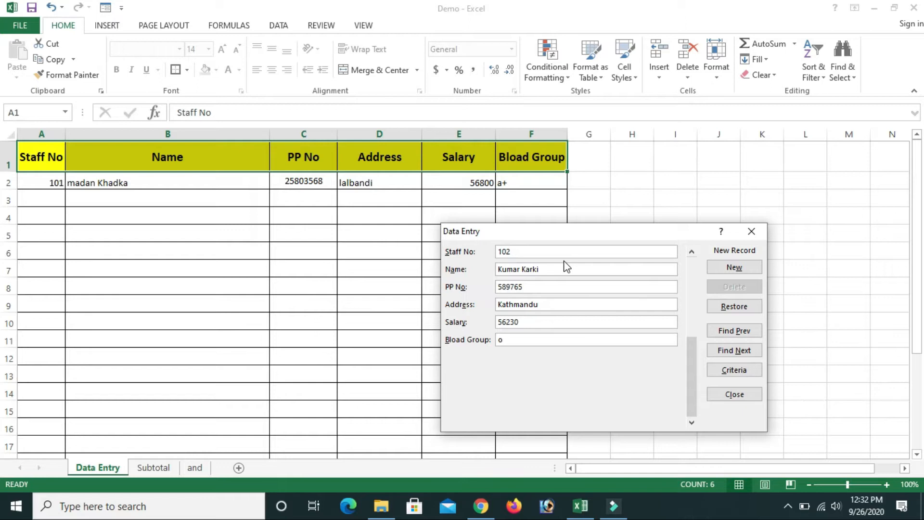
click(734, 267)
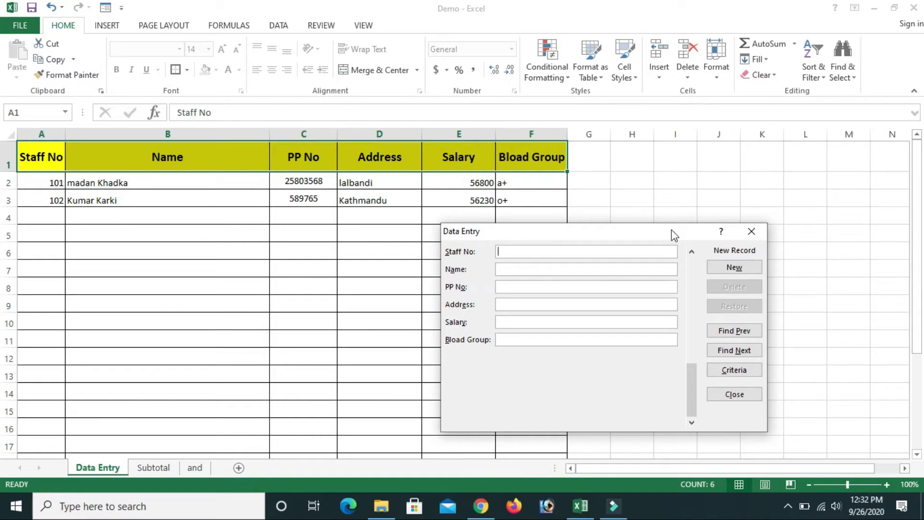
Go back to the first record in the form, replace the surname in its Name field, and close the form
click(750, 332)
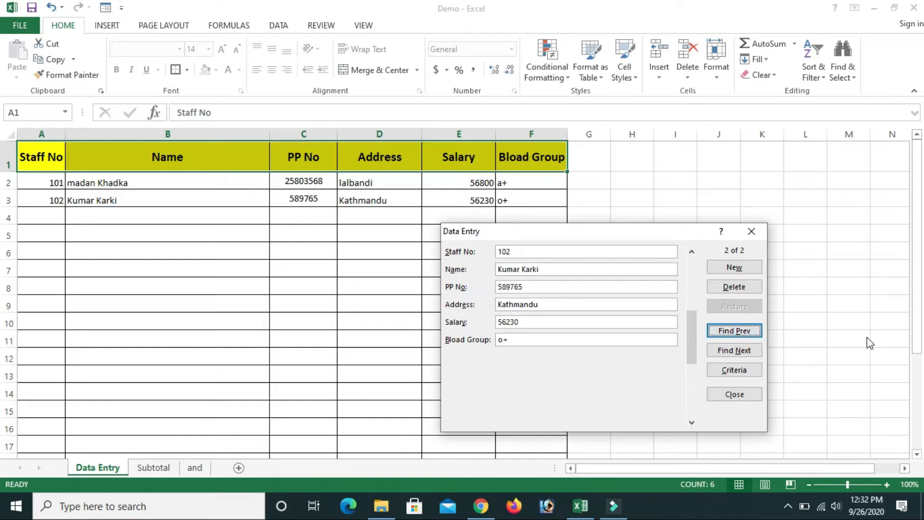
click(746, 332)
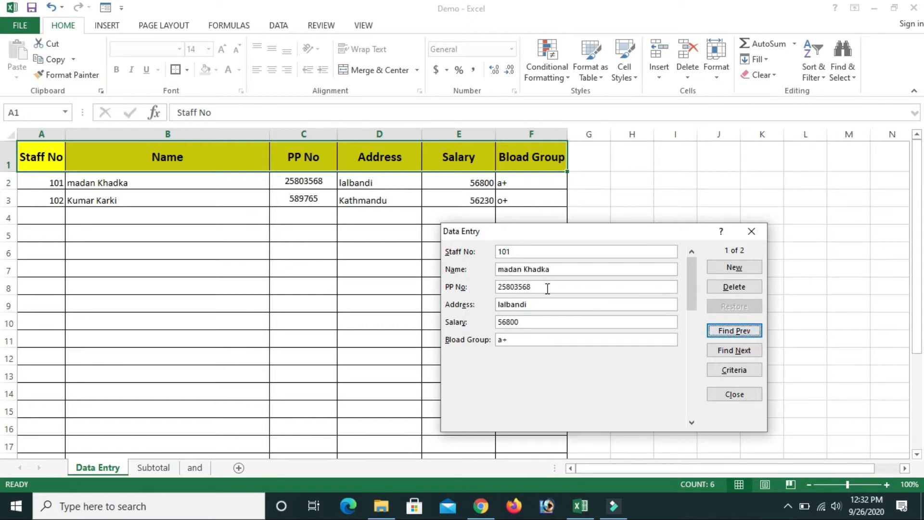
double_click(527, 268)
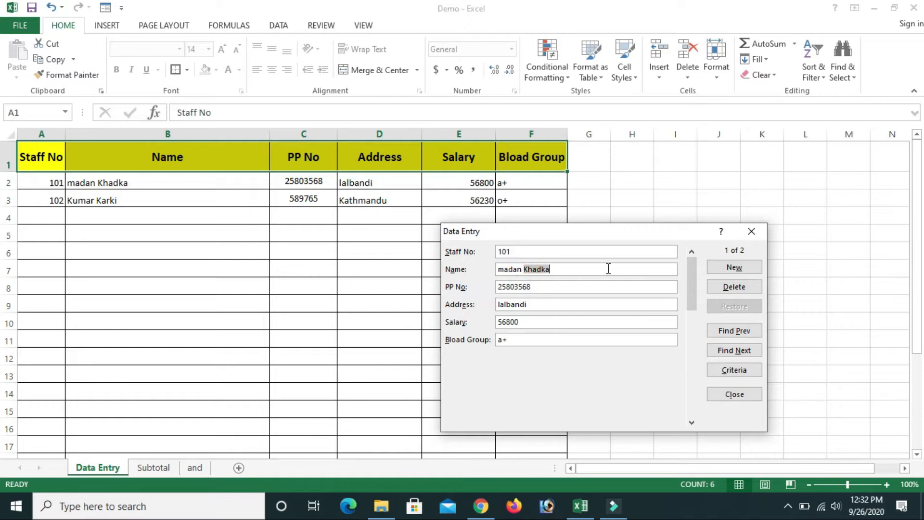
text(thap)
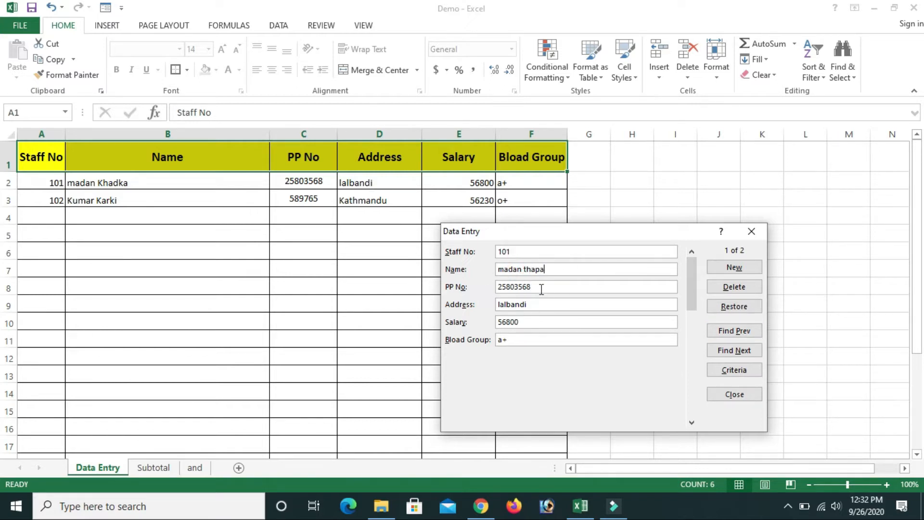
click(728, 271)
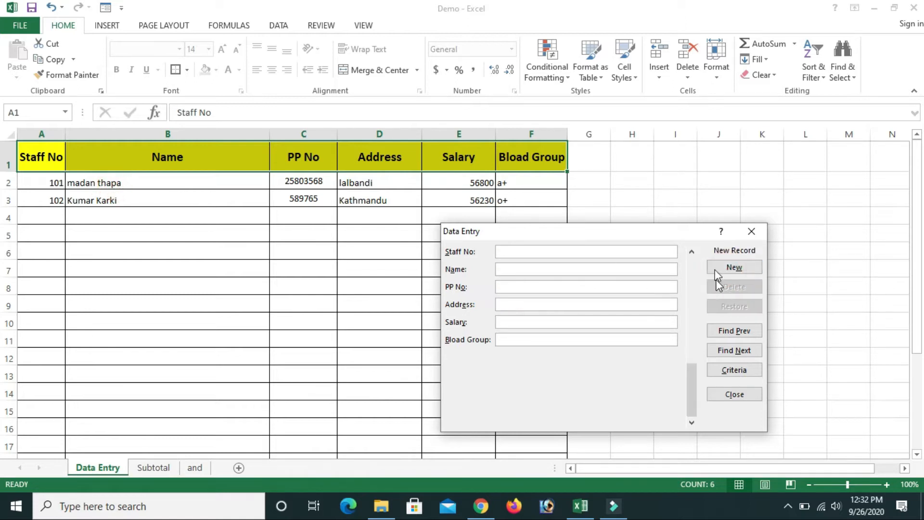
click(751, 232)
click(280, 252)
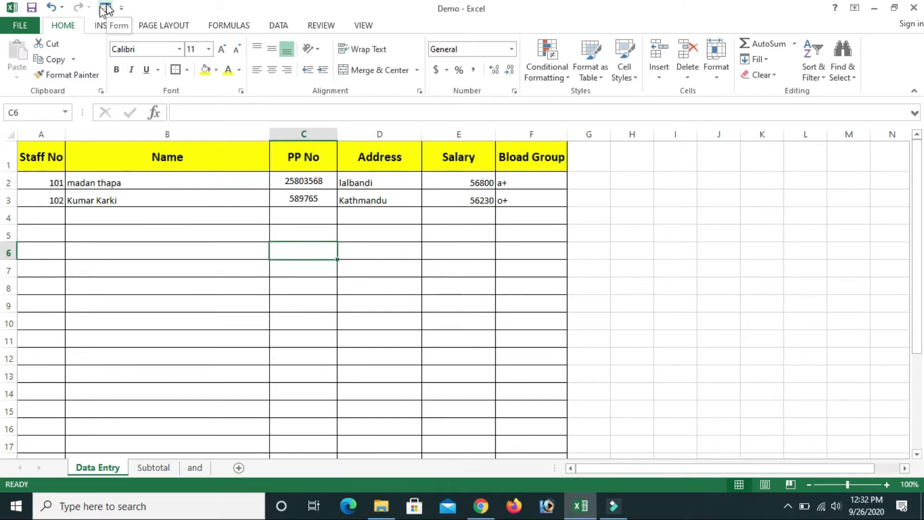
Remove the Form command from the Quick Access Toolbar through the Excel options
click(20, 26)
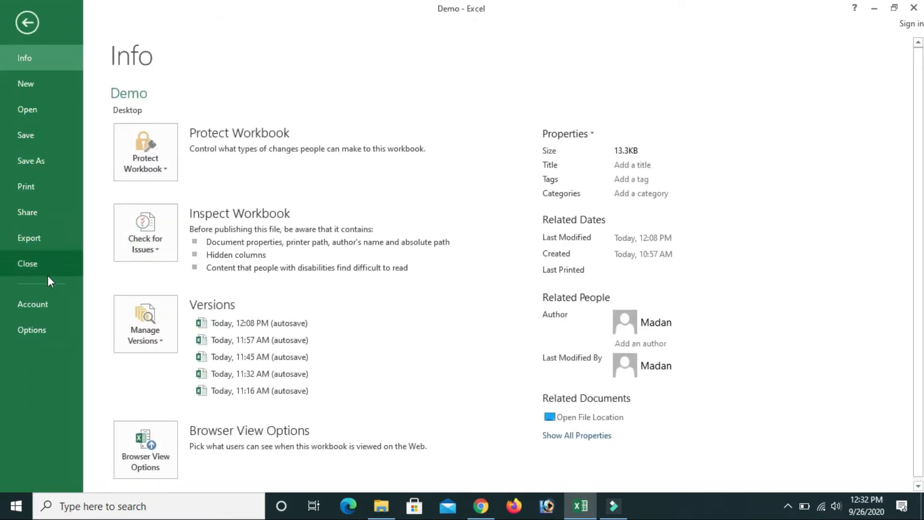
click(36, 329)
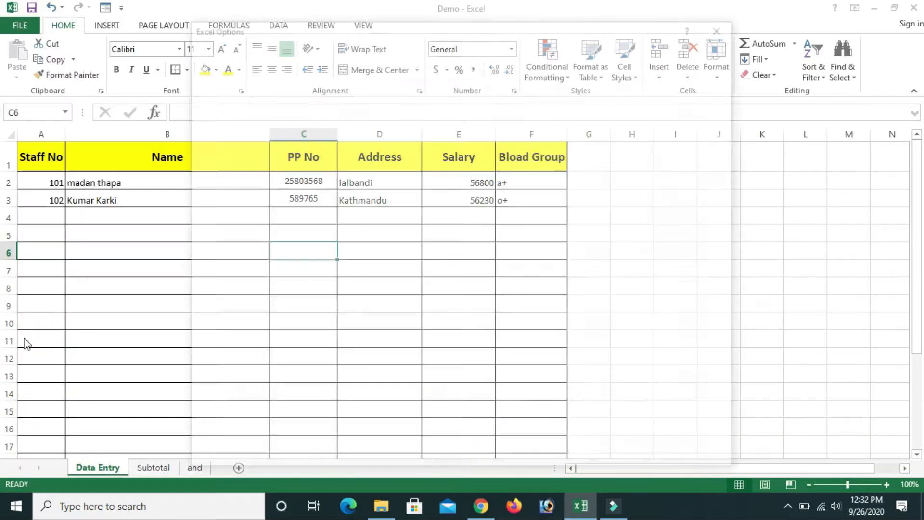
drag(571, 27, 612, 12)
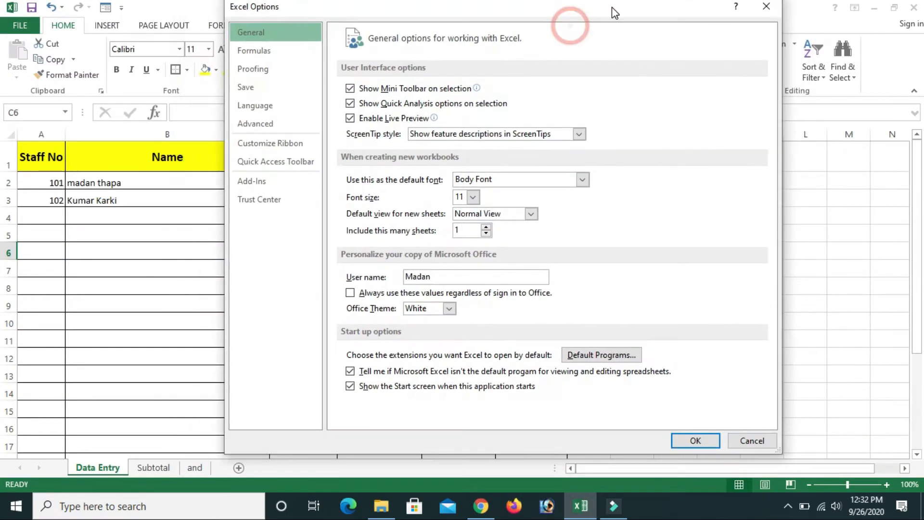
click(283, 178)
click(613, 144)
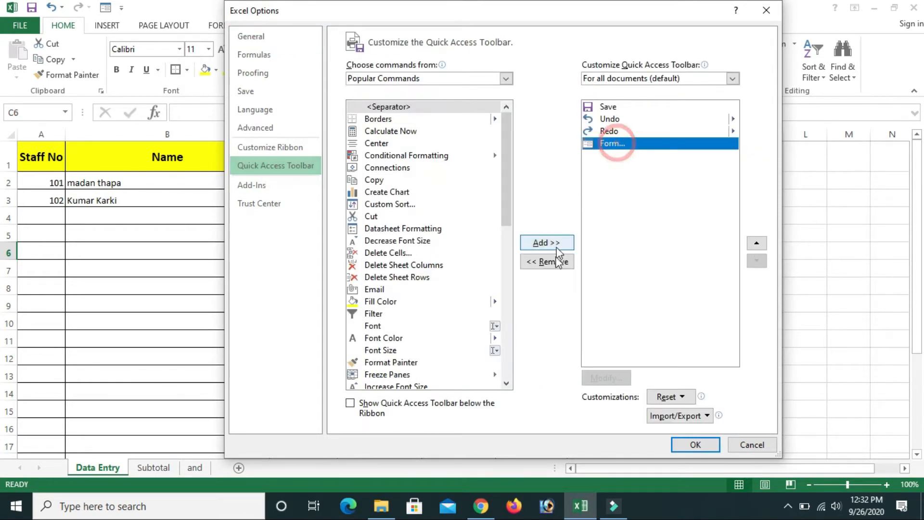
click(552, 263)
click(697, 443)
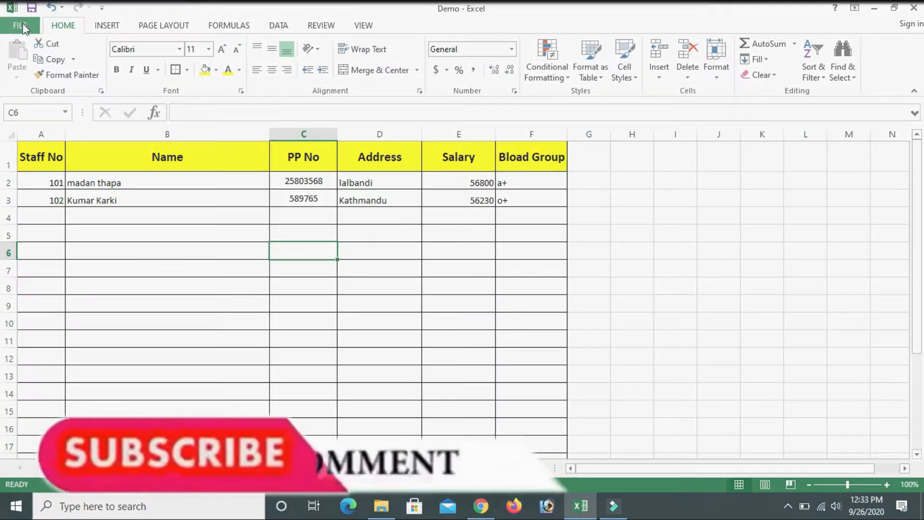
Open the Quick Access Toolbar customization options and search the Popular Commands for the Form command
click(22, 27)
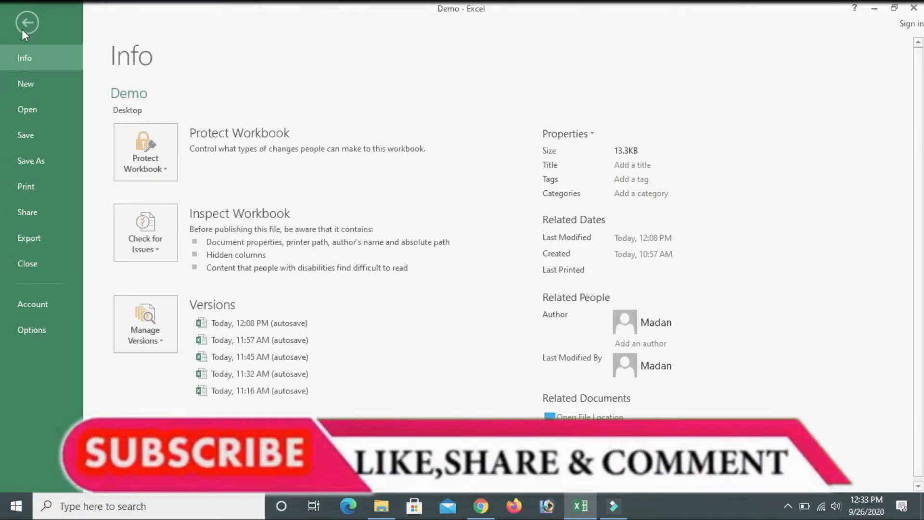
click(41, 329)
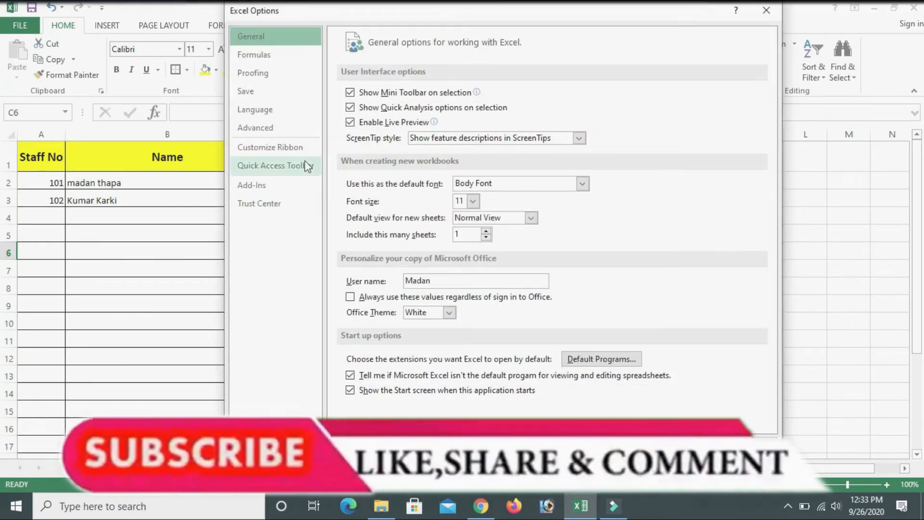
click(285, 169)
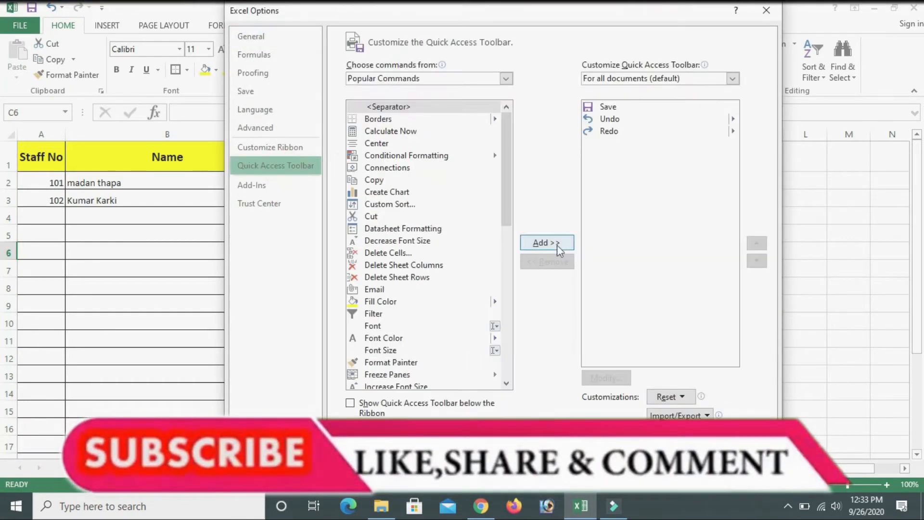
click(401, 365)
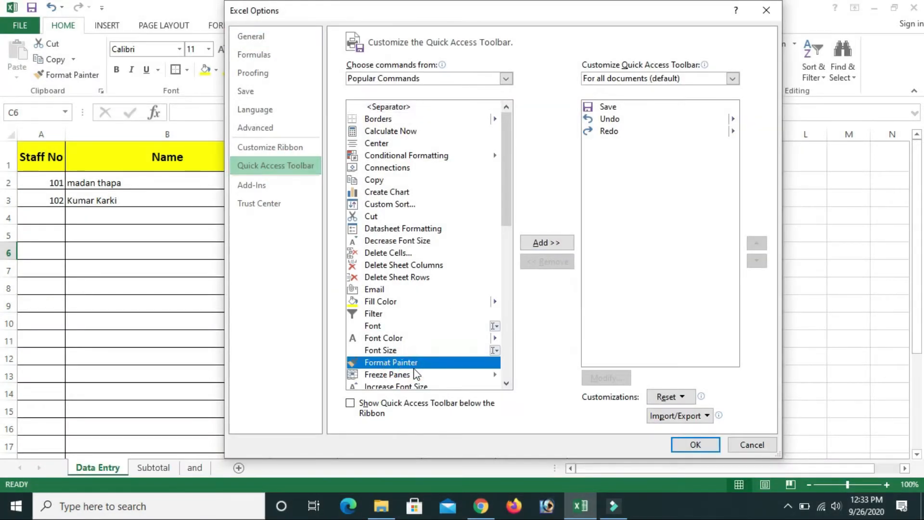
key(f)
key(f)
key(f)
key(f)
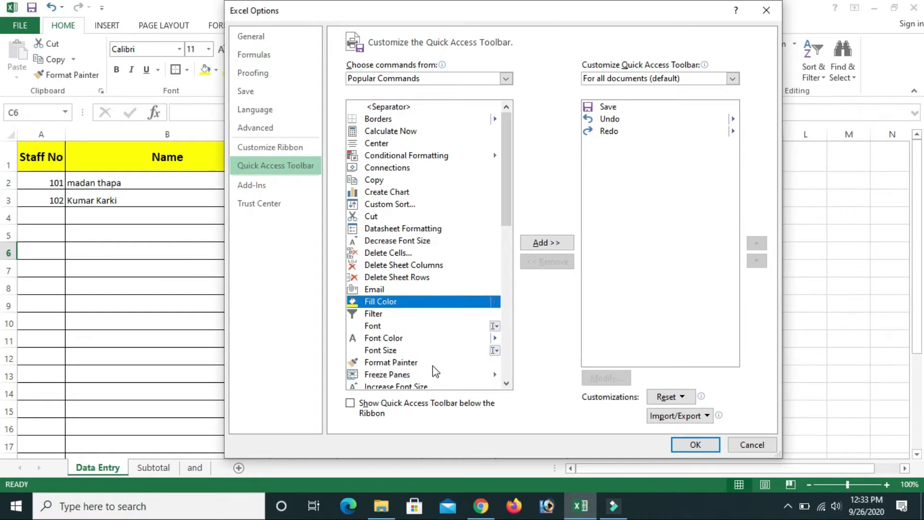
key(f)
key(f)
key(f)
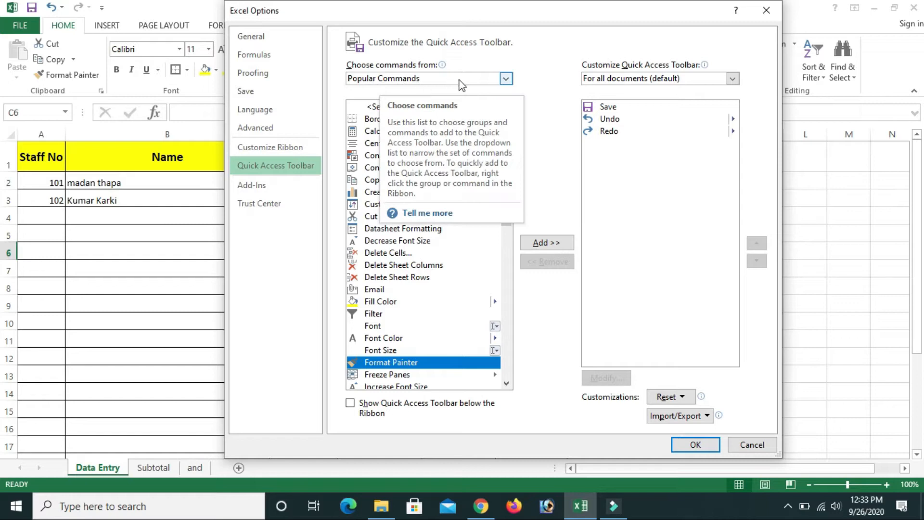
Add the Form... command from All Commands to the Quick Access Toolbar and confirm the options
click(505, 79)
click(389, 121)
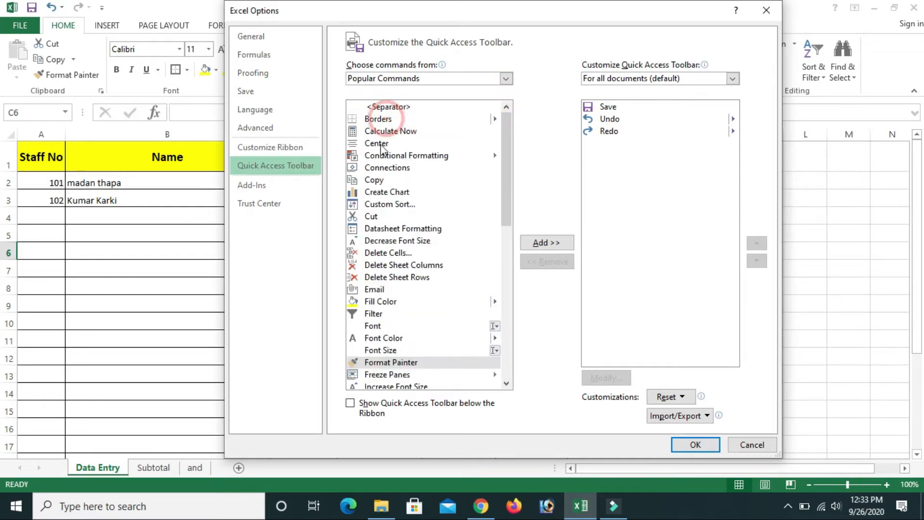
key(f)
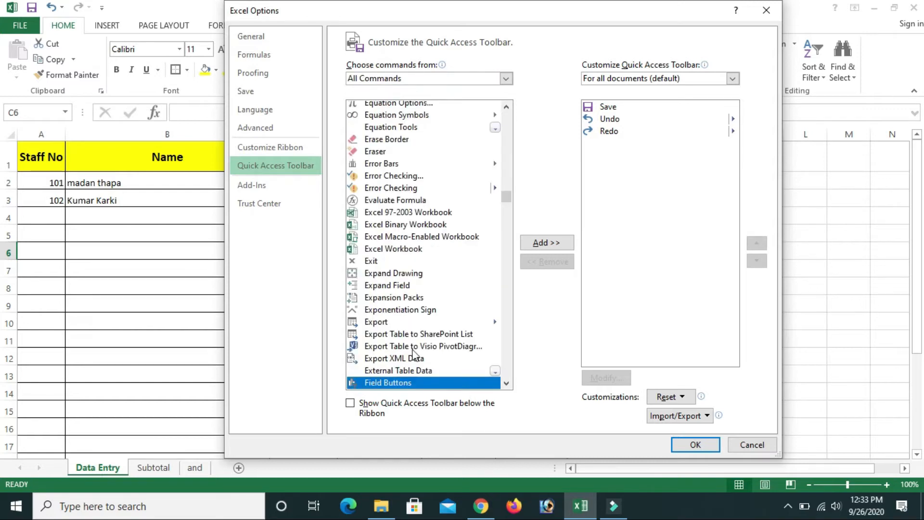
key(Down)
key(Down)
key(Down)
key(Down)
key(Down)
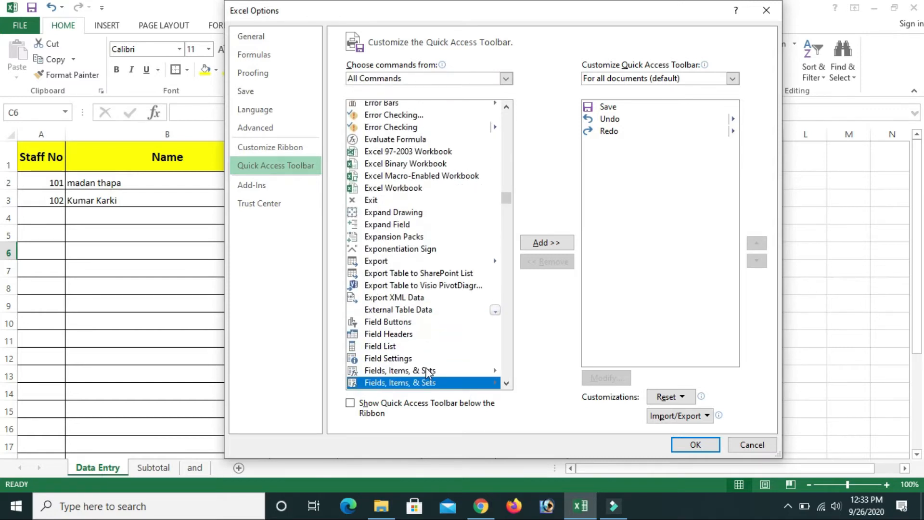
key(Down)
key(Down)
key(Down)
key(Down)
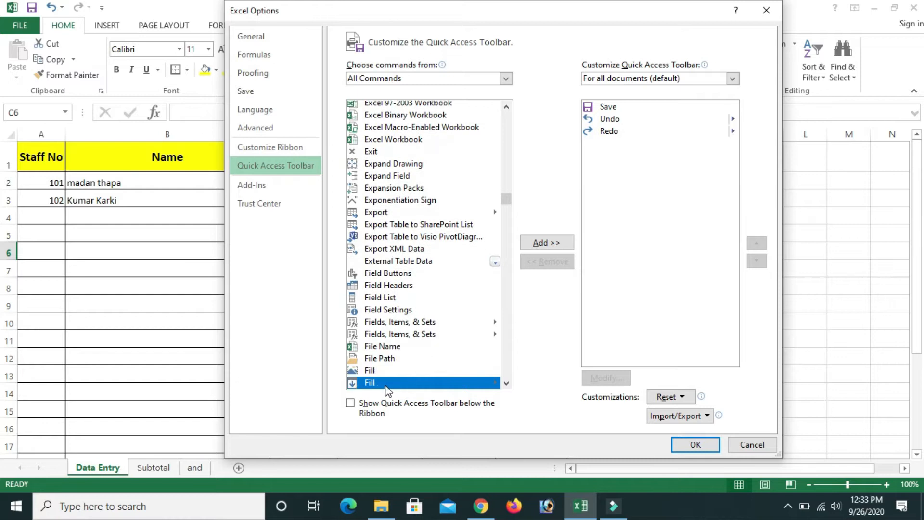
key(Down)
key(Down)
key(Down)
key(Down)
key(Down)
key(Down)
key(Down)
key(Down)
key(Down)
key(Down)
key(Down)
key(Down)
key(Down)
key(Down)
key(Down)
key(Down)
key(Down)
key(Down)
key(Down)
key(Down)
key(Down)
key(Down)
key(Down)
key(Down)
key(Down)
key(Down)
key(Down)
key(Down)
key(Down)
key(Down)
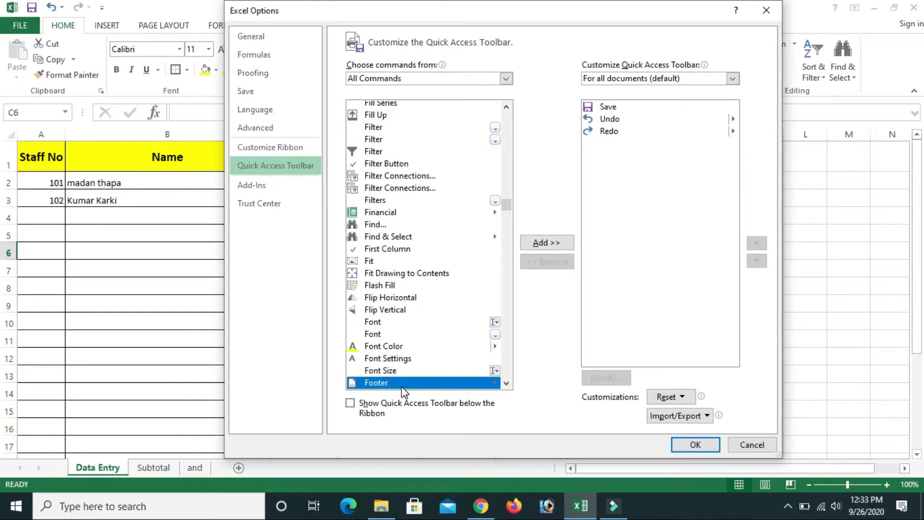
key(Down)
key(Down)
click(393, 371)
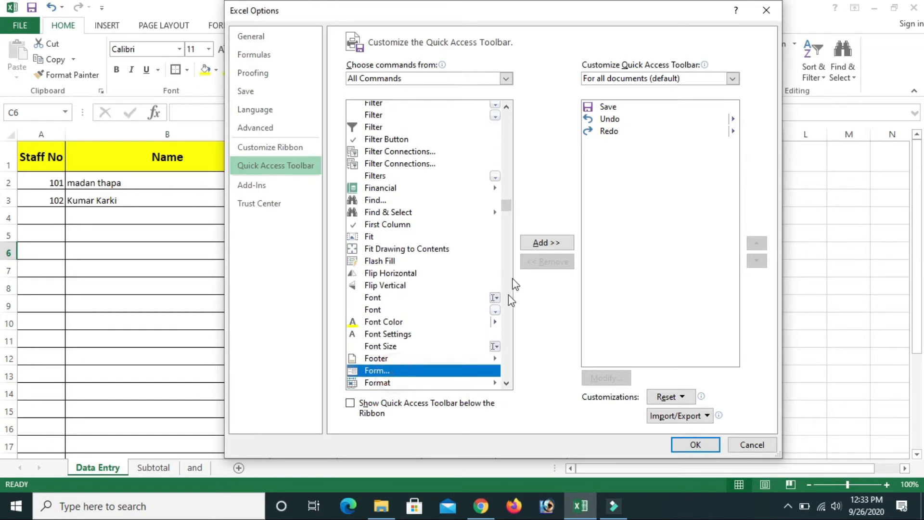
click(551, 244)
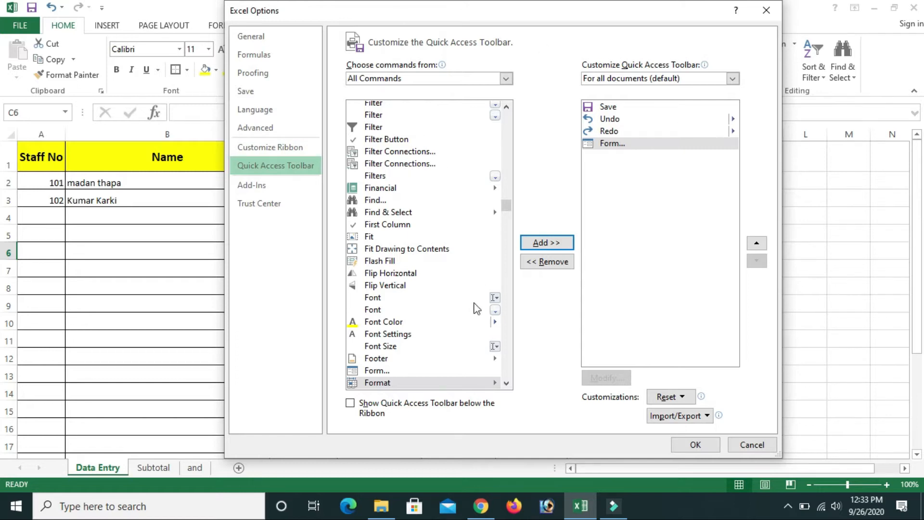
click(695, 444)
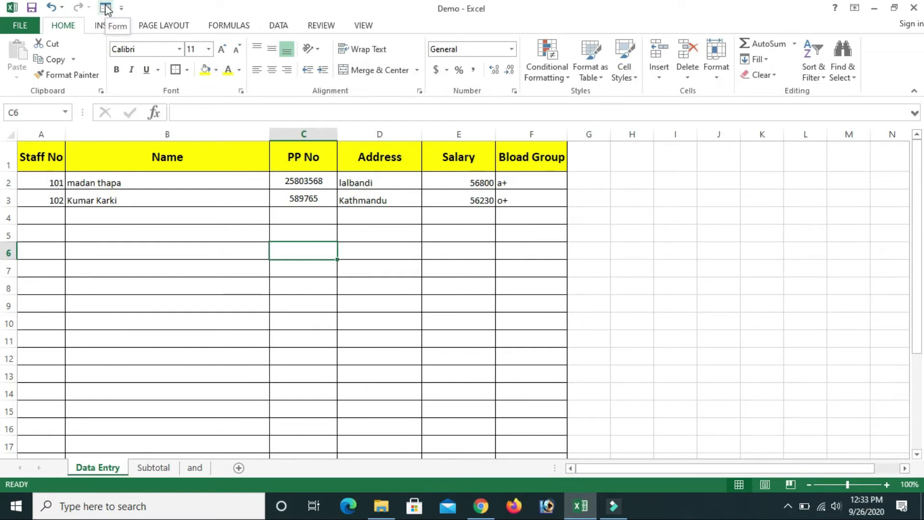
View the data entry form from the current cell and again with header cells A1:F1 selected, closing it each time
click(106, 9)
click(678, 232)
click(275, 221)
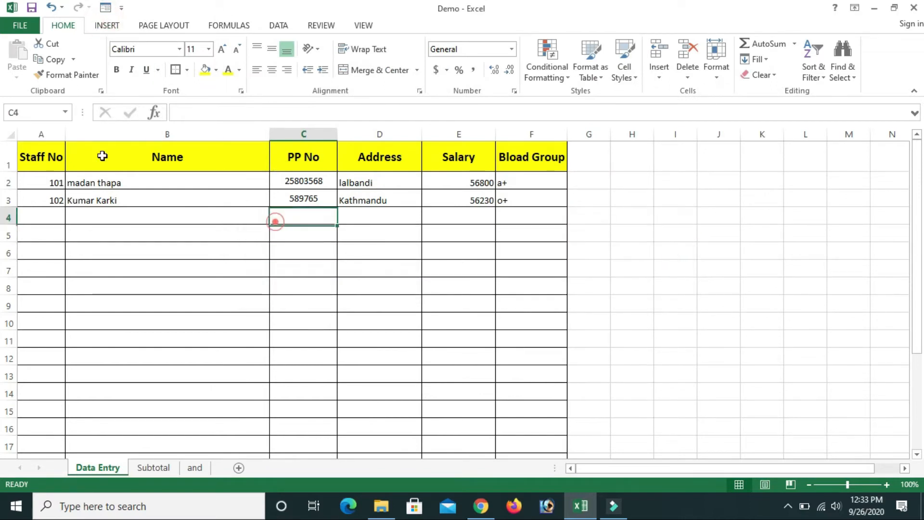
drag(58, 157, 560, 150)
click(104, 8)
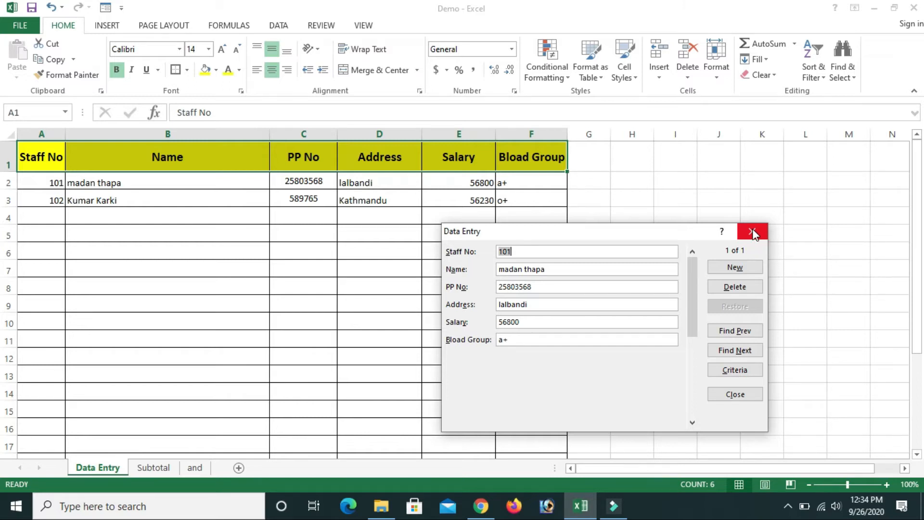
click(752, 232)
click(303, 289)
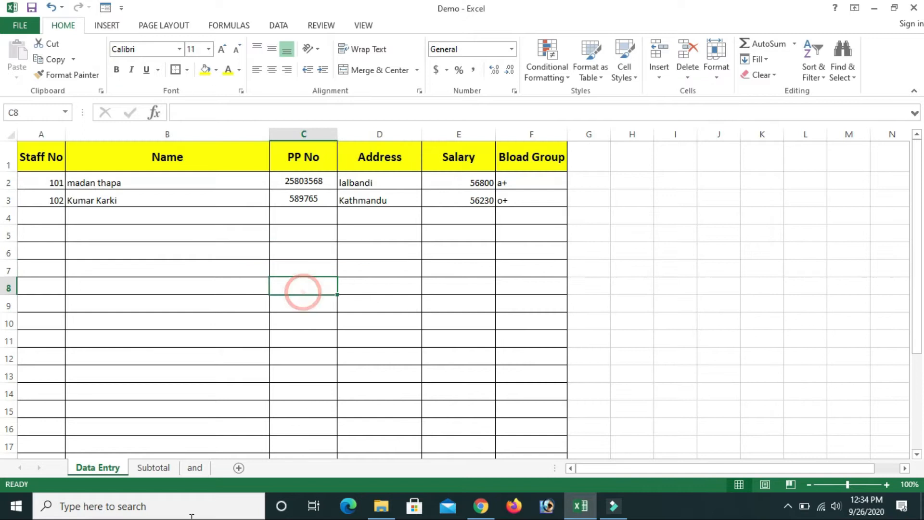
Switch to the Subtotal sheet and highlight the whole table C1:D16 for review
click(165, 469)
click(355, 303)
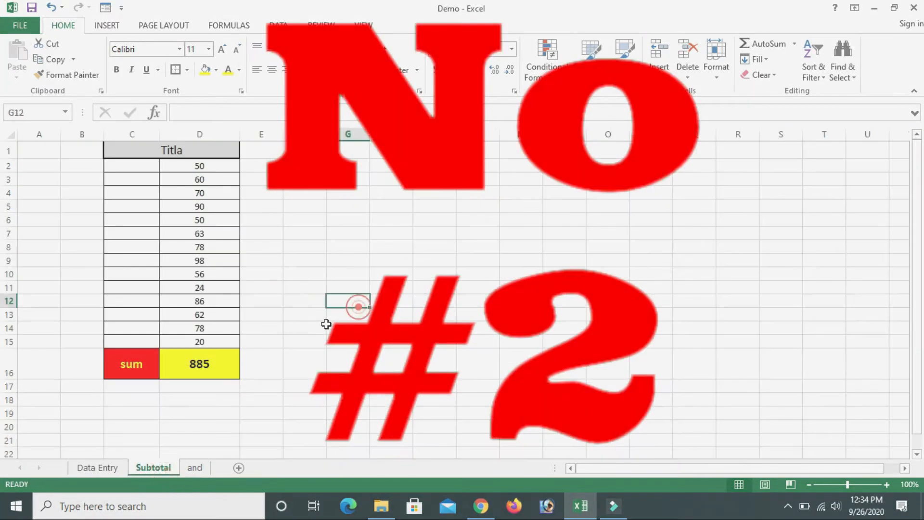
click(172, 178)
drag(137, 153, 233, 367)
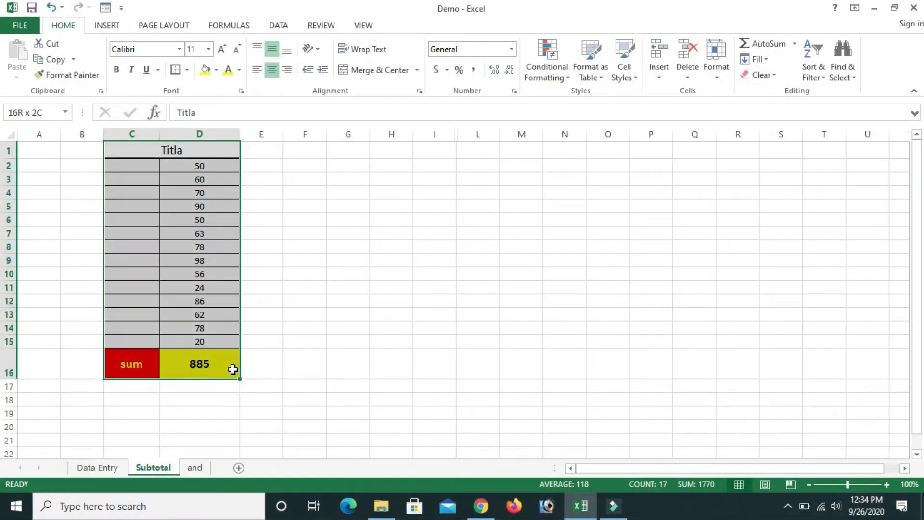
click(445, 245)
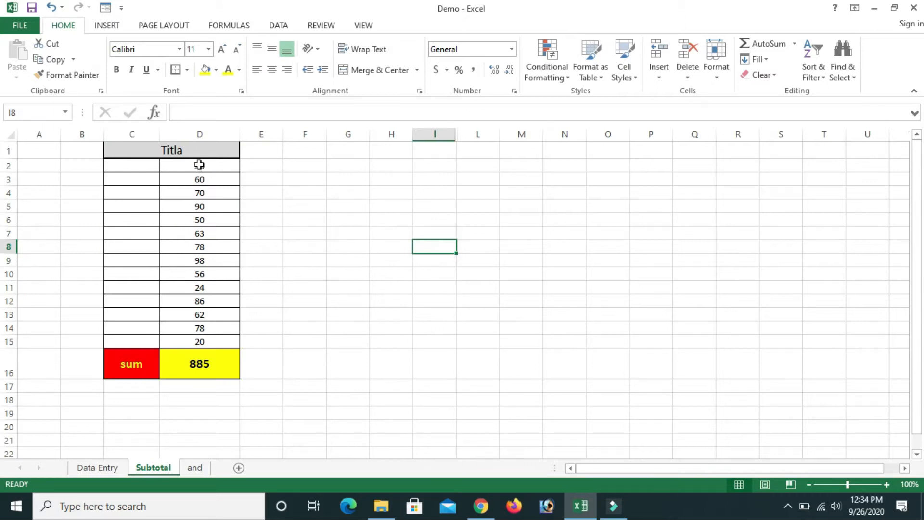
Examine the table's empty cells C2:C15, the numbers in D2:D15 and the subtotal formula in D16
drag(125, 165, 135, 341)
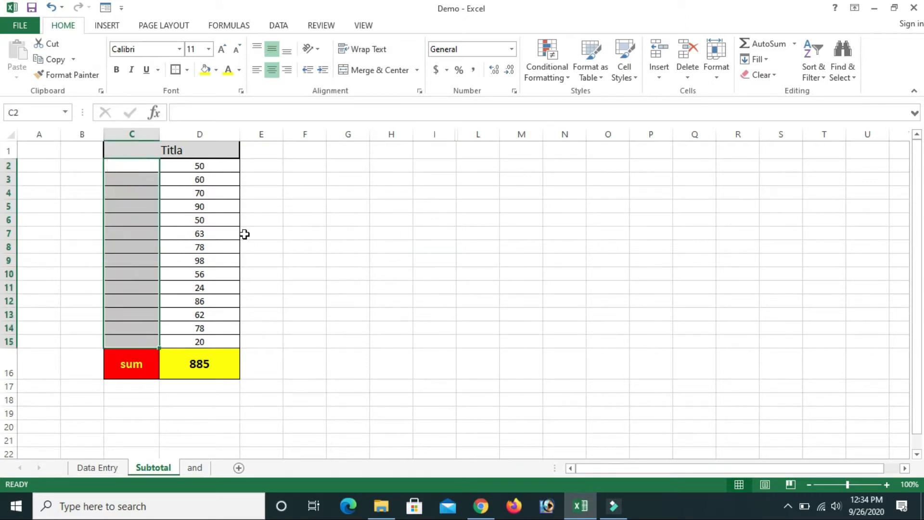
drag(198, 166, 197, 342)
click(230, 218)
click(197, 362)
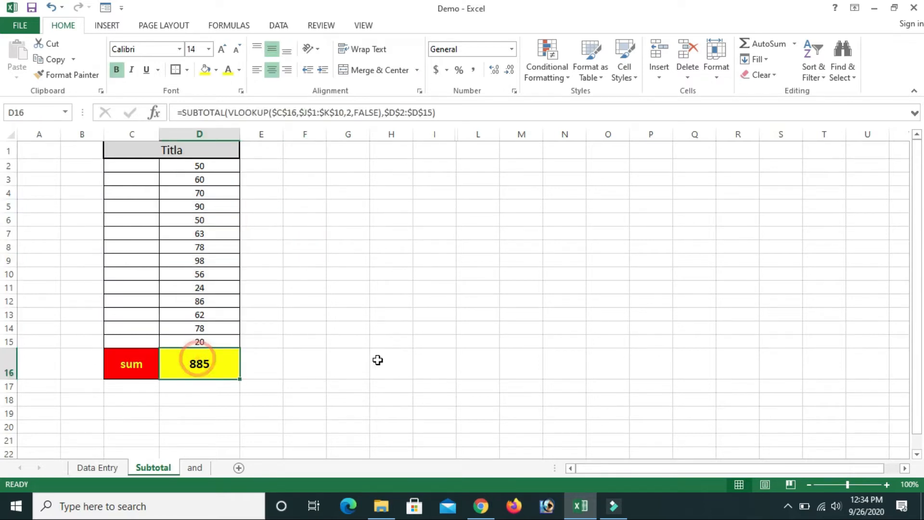
drag(205, 166, 214, 341)
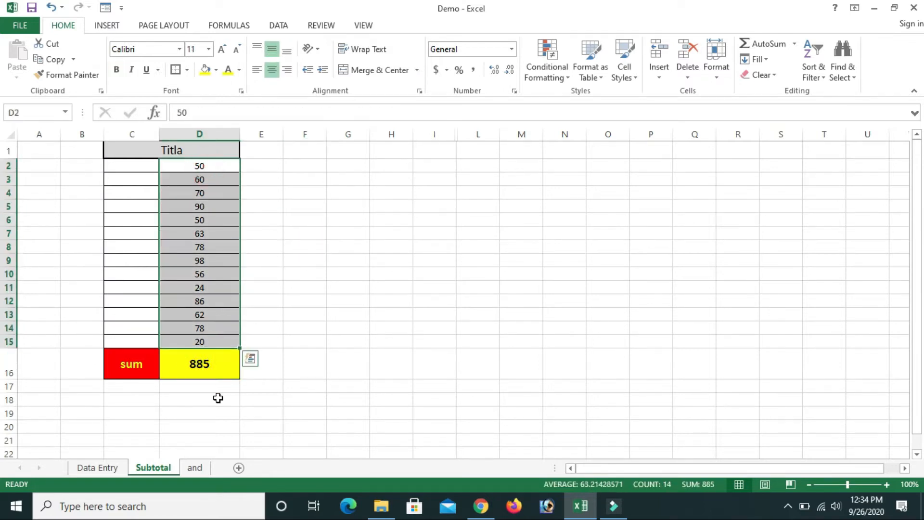
click(208, 370)
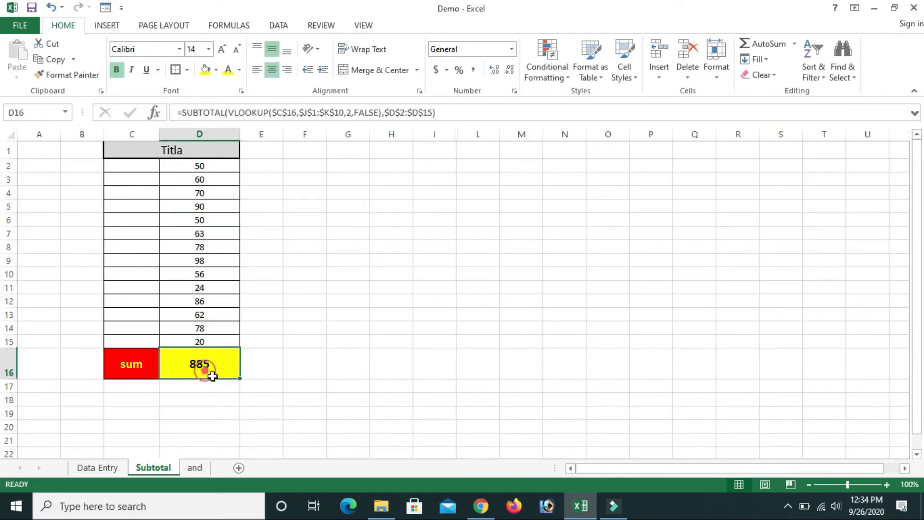
click(251, 375)
click(221, 373)
click(262, 363)
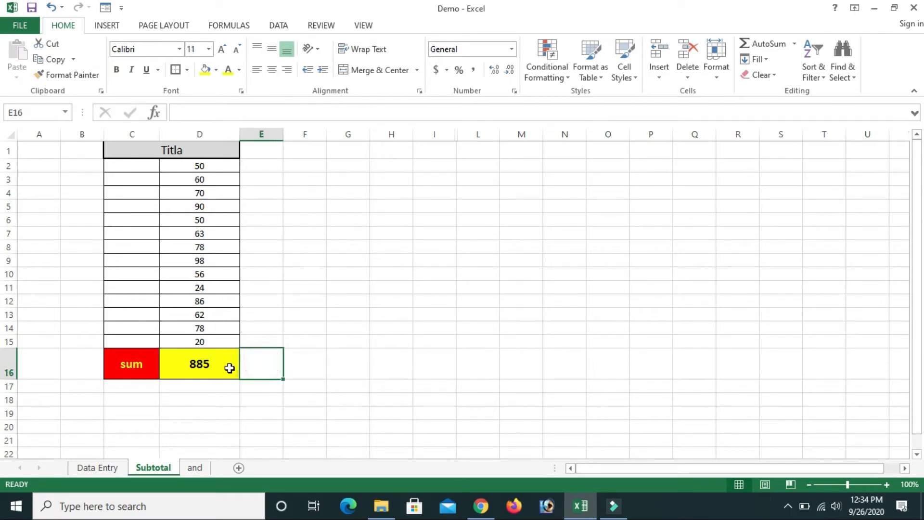
Set the function choice in cell C16 to Average
click(130, 377)
click(165, 372)
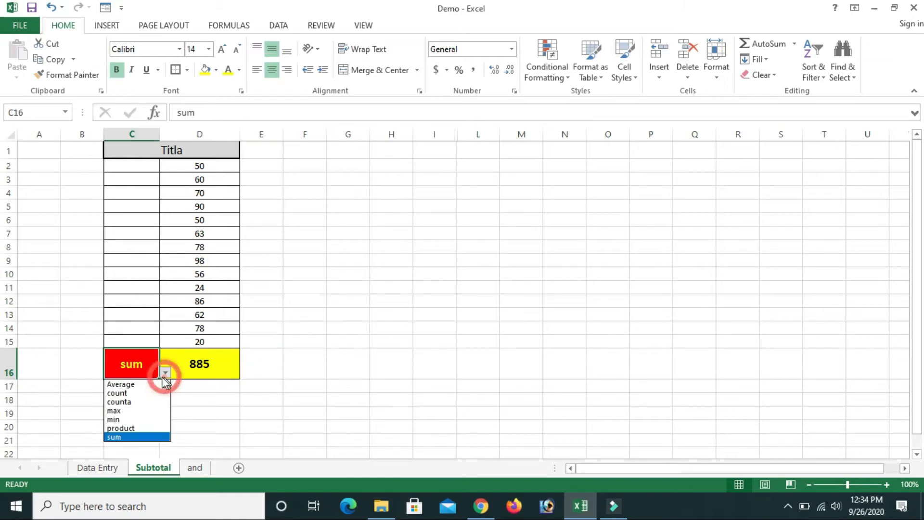
click(119, 385)
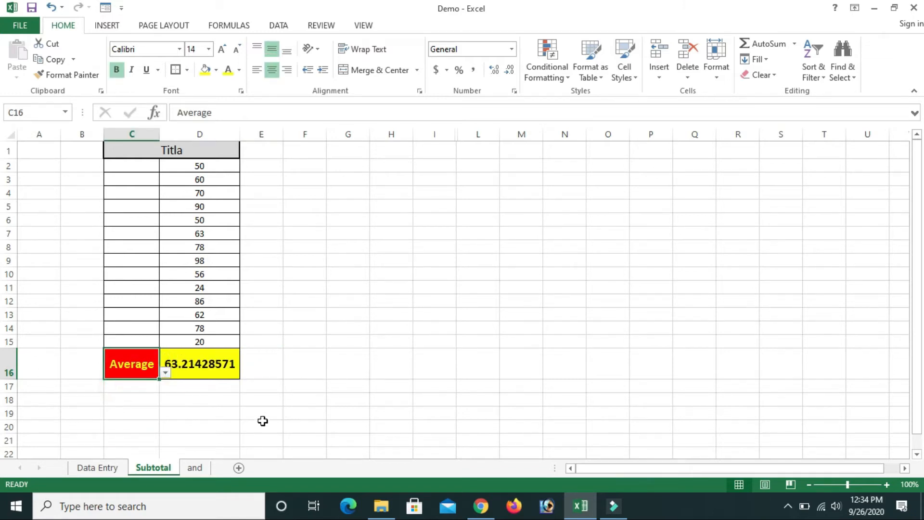
click(263, 401)
Set the function choice in cell C16 to count
click(134, 370)
click(165, 372)
click(124, 389)
click(262, 374)
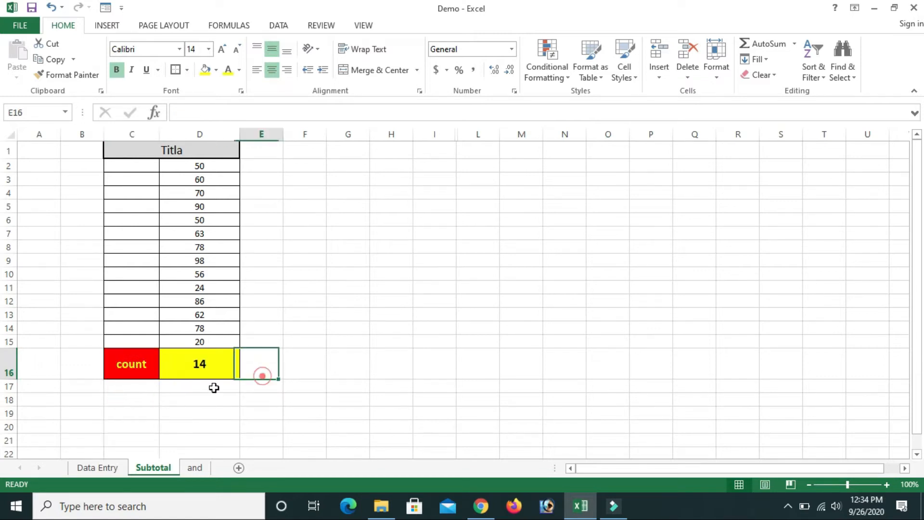
Select the numbers in D2:D15 to compare their status bar count with the result in D16
click(194, 363)
drag(199, 166, 197, 329)
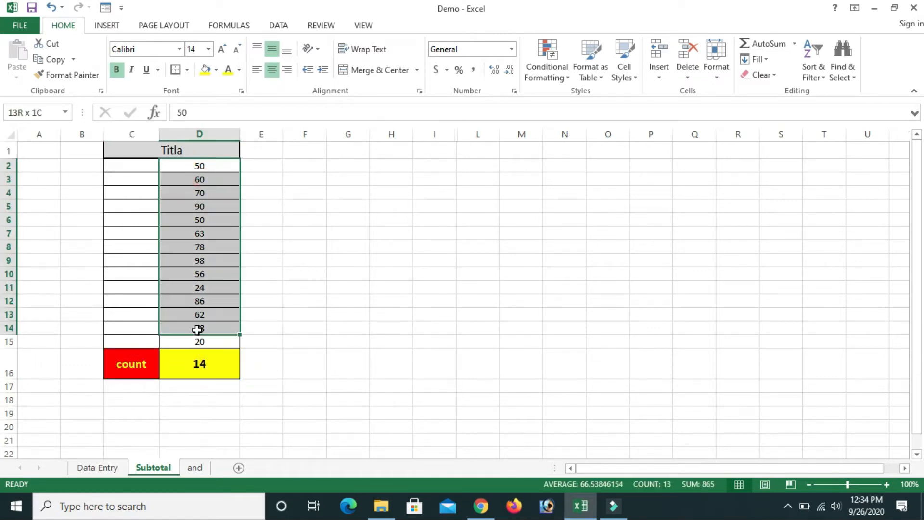
drag(214, 172, 220, 344)
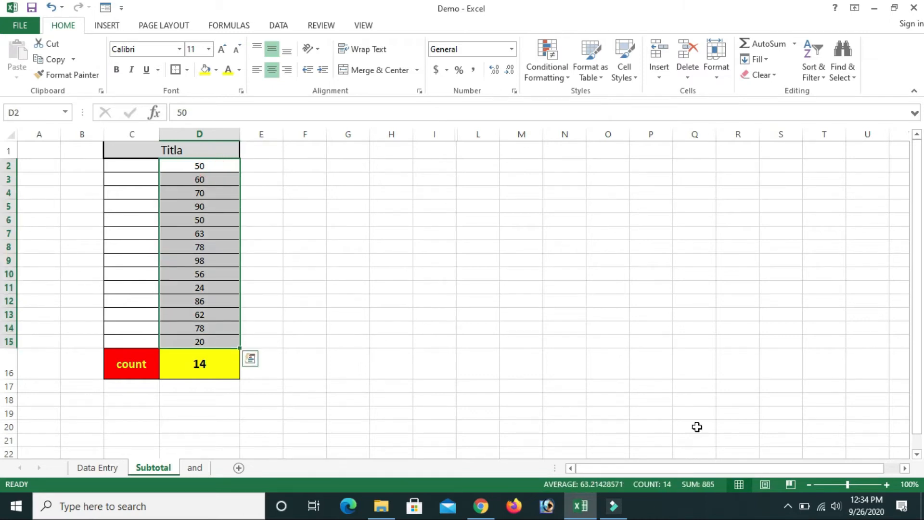
click(213, 372)
Set the function choice in cell C16 to max
click(145, 374)
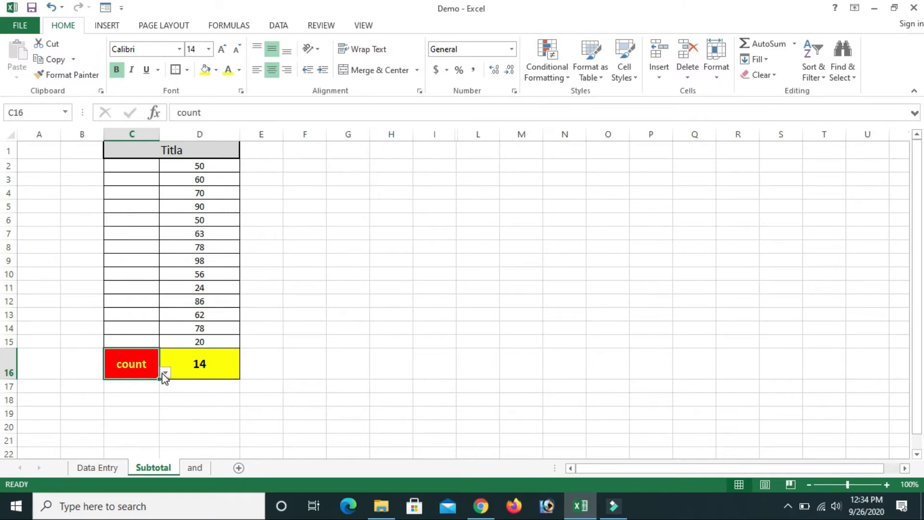
click(165, 373)
click(135, 410)
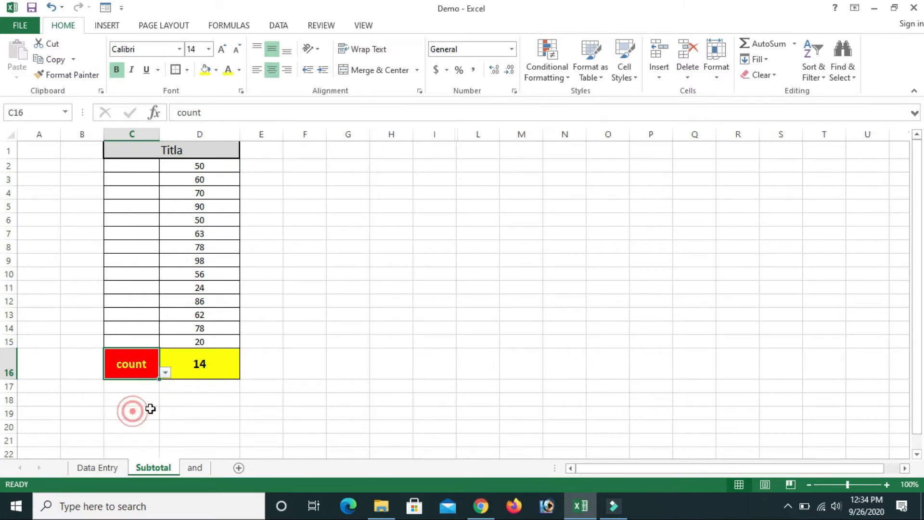
click(165, 373)
click(134, 416)
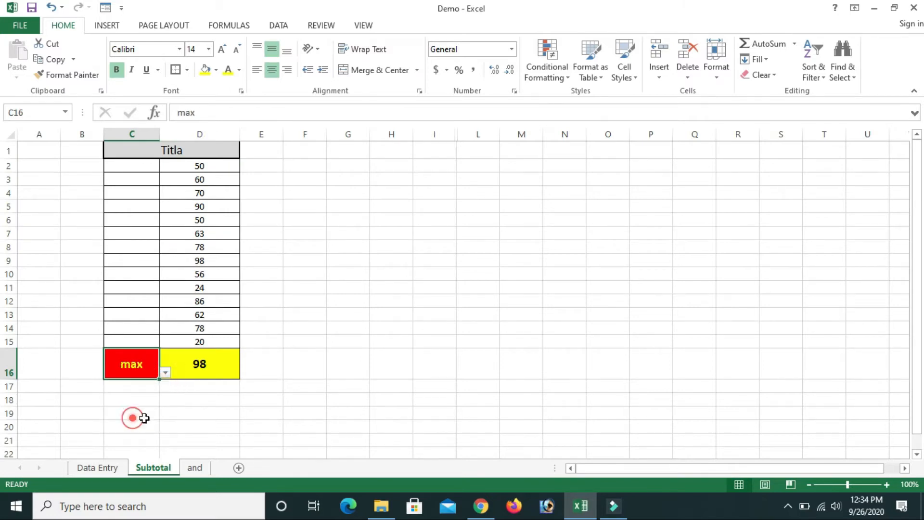
click(268, 361)
Set the function choice in cell C16 to min
click(117, 376)
click(371, 336)
click(145, 361)
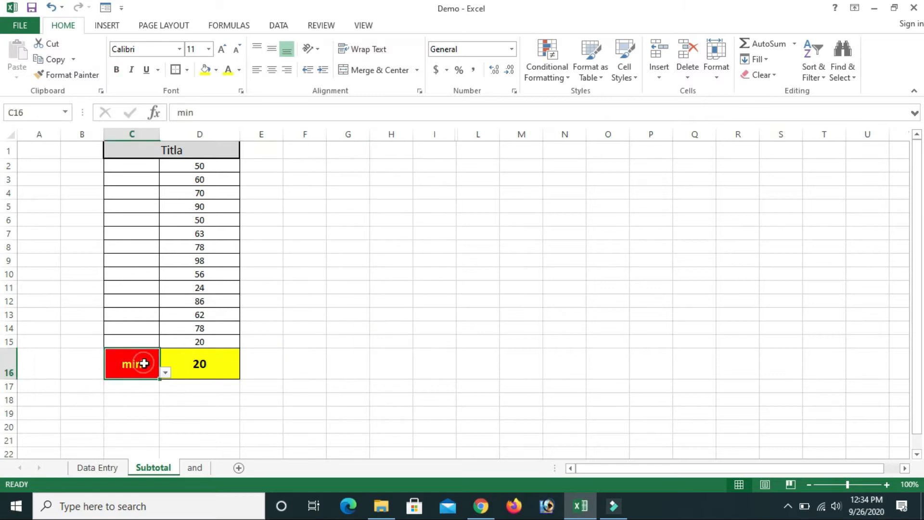
click(313, 338)
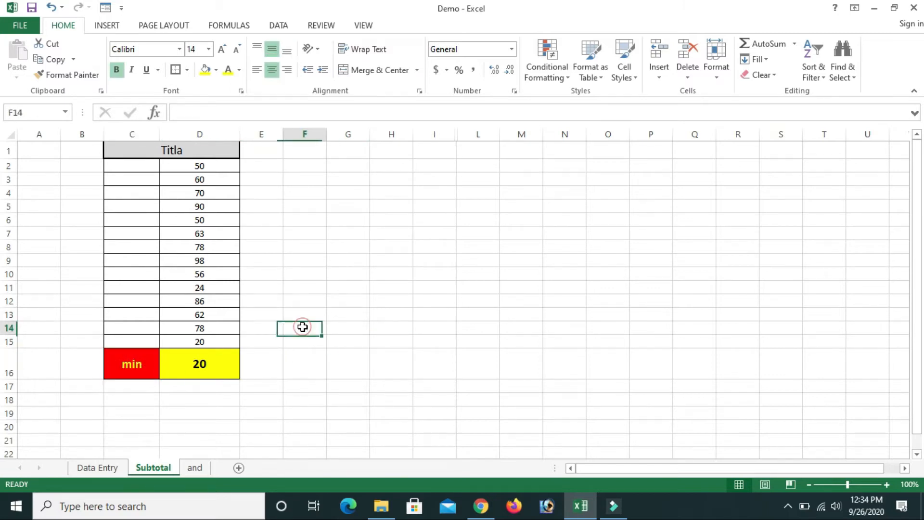
Unhide the columns hidden between I and L on the Subtotal sheet
click(403, 246)
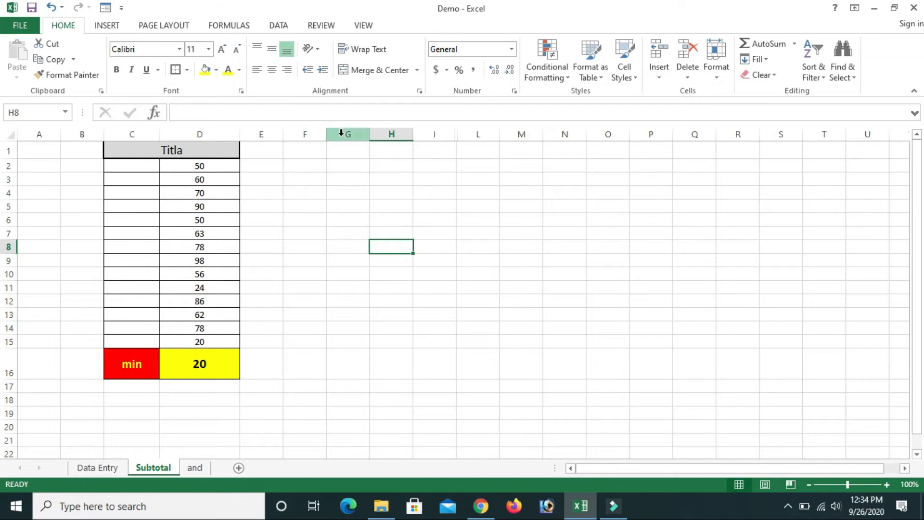
drag(350, 135, 520, 134)
right_click(476, 134)
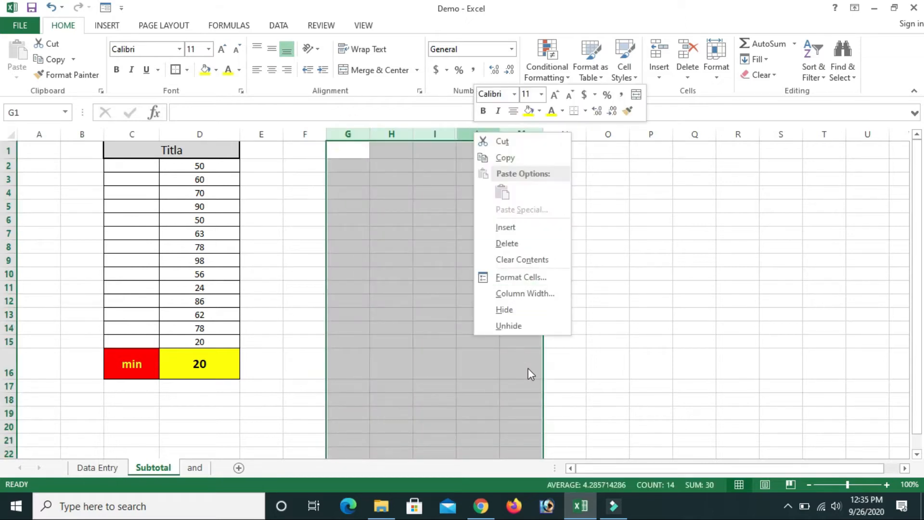
click(519, 324)
click(621, 285)
click(521, 247)
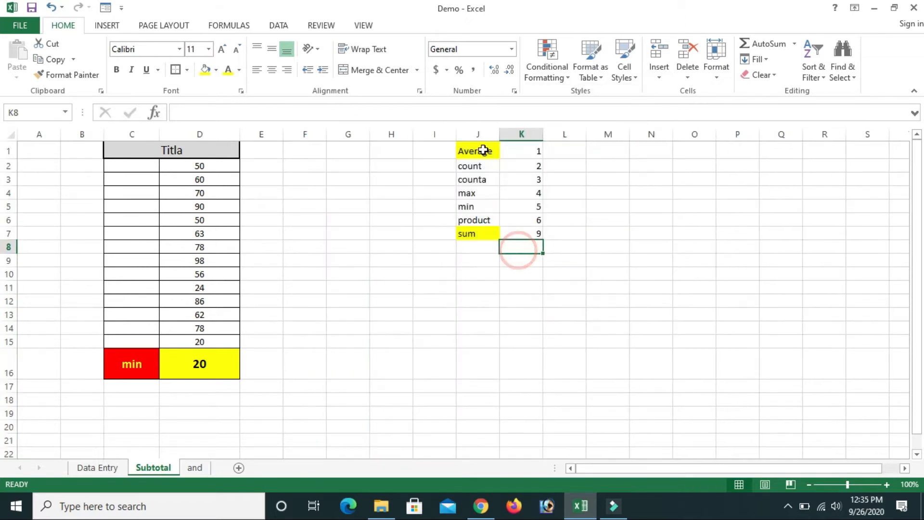
Examine the function names in J1:J7 and the code numbers paired with them in column K
click(482, 150)
drag(478, 187, 472, 231)
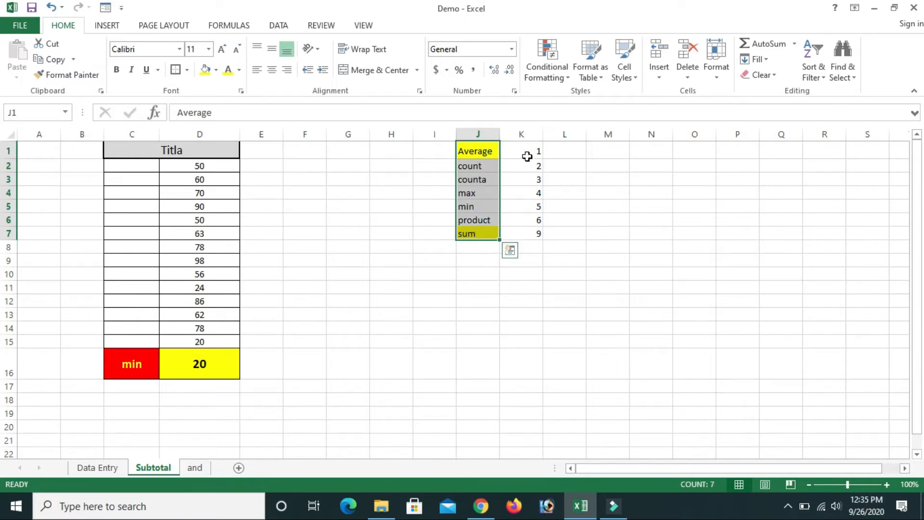
click(479, 206)
click(481, 219)
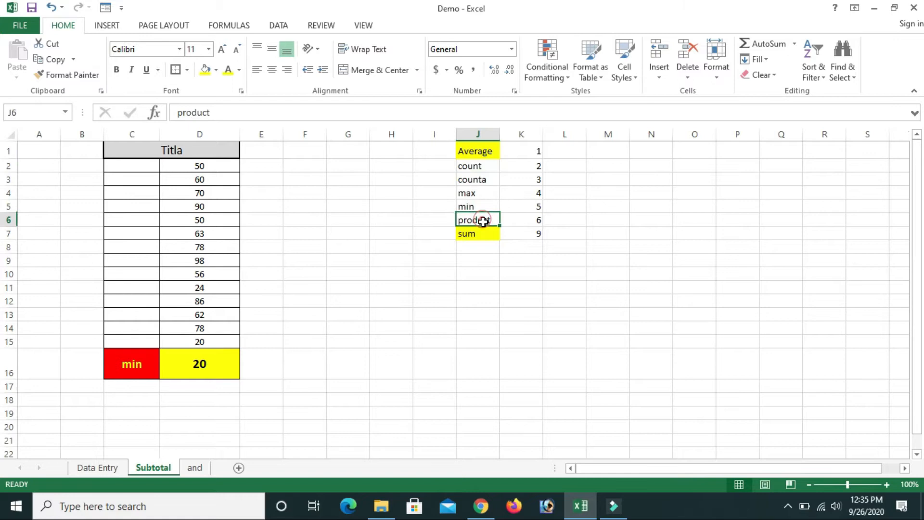
click(485, 237)
click(617, 236)
drag(487, 149, 501, 237)
click(474, 150)
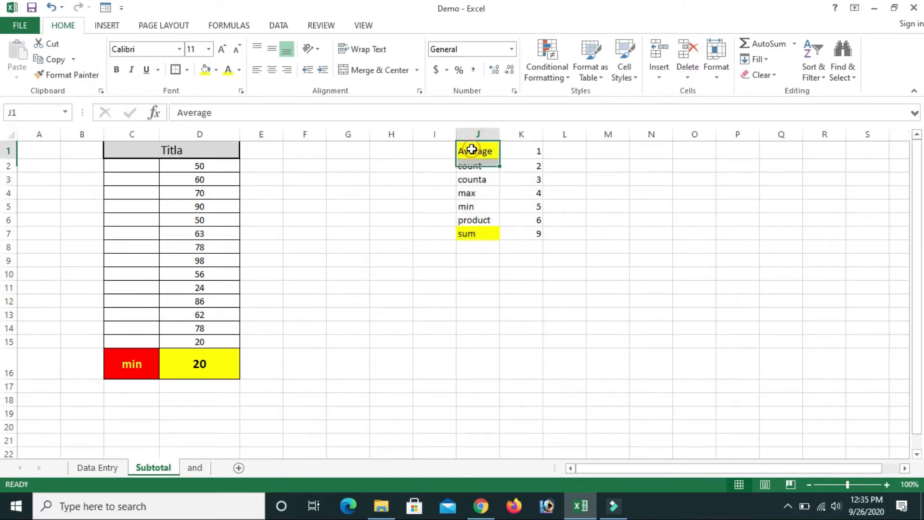
click(530, 150)
click(469, 167)
click(524, 167)
click(473, 182)
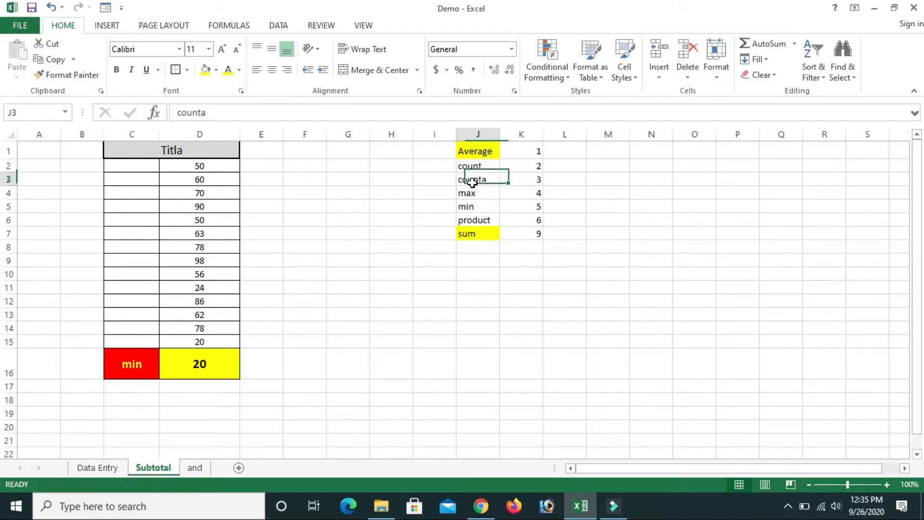
click(531, 180)
click(535, 150)
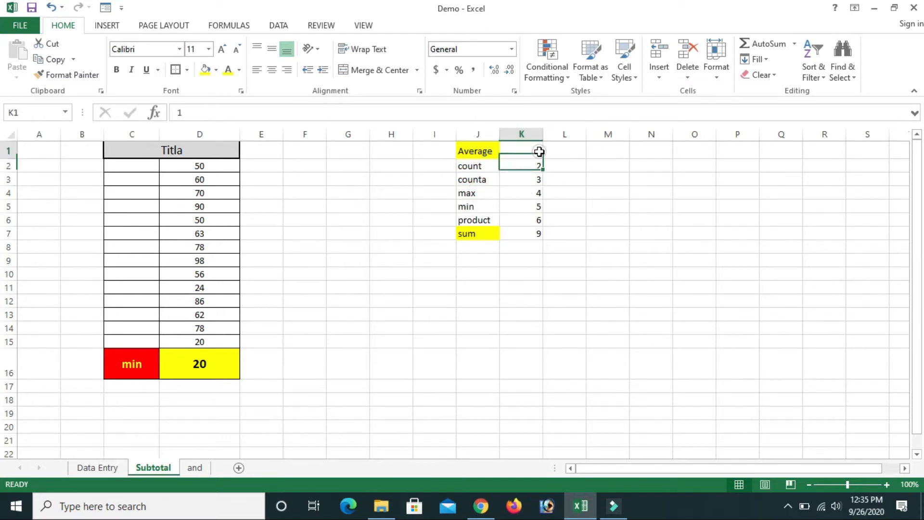
click(473, 151)
Start a SUBTOTAL formula in cell M2 to view its function numbers, and cancel the entry
click(704, 166)
click(611, 165)
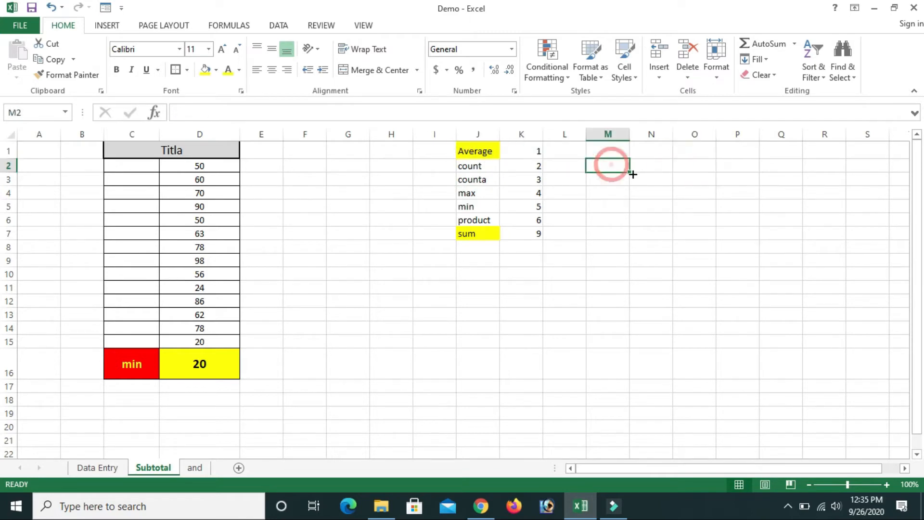
text(=subto)
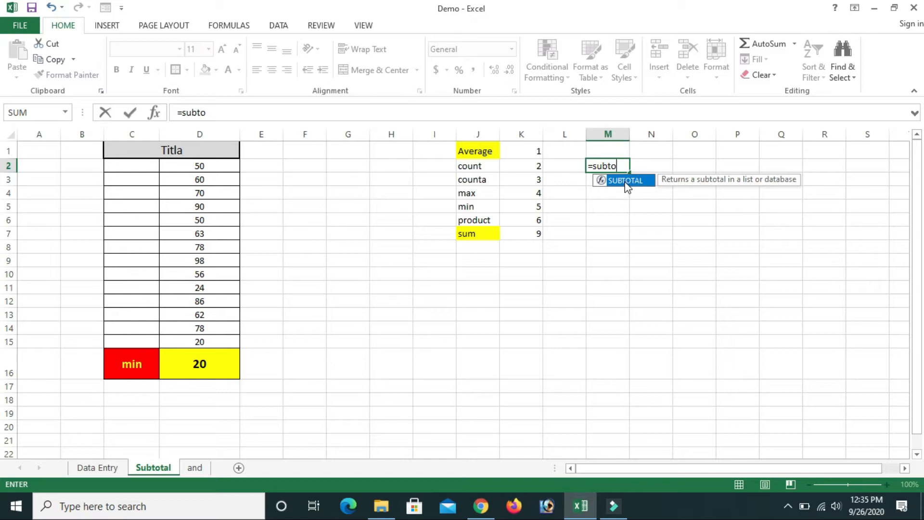
double_click(625, 182)
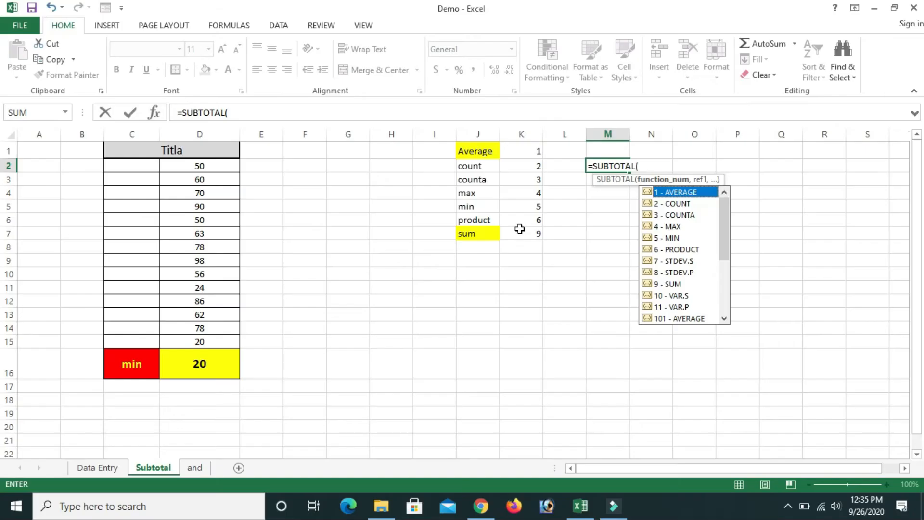
click(384, 355)
click(128, 363)
key(Escape)
click(383, 353)
Inspect the data validation settings of cell C16, including the allowed value types, and close them without changes
click(119, 362)
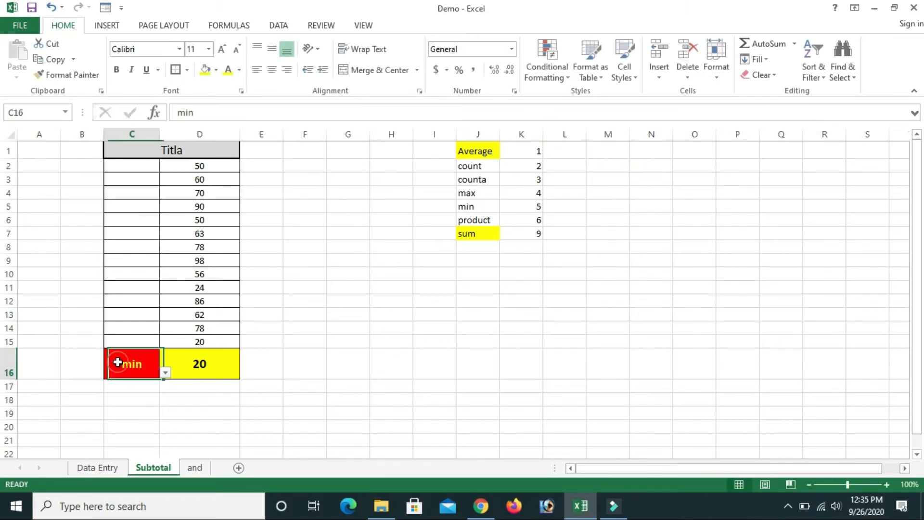
click(279, 26)
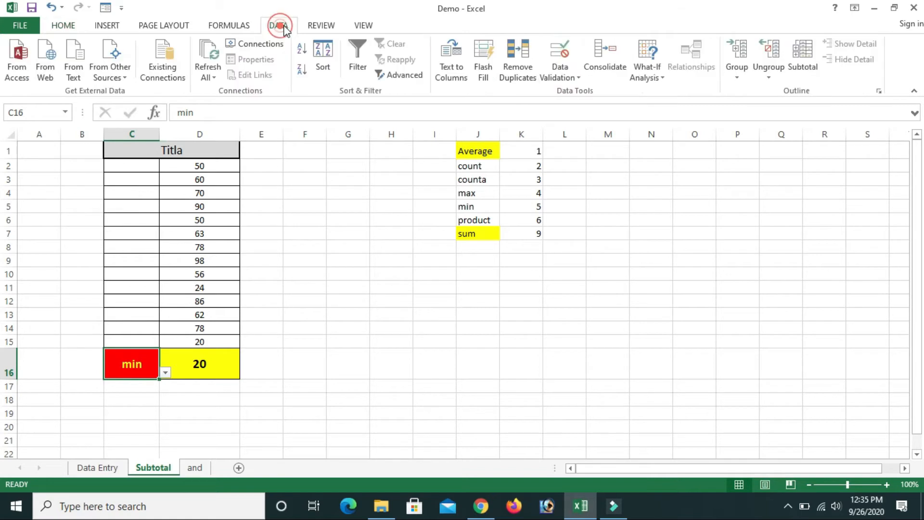
click(579, 78)
click(590, 94)
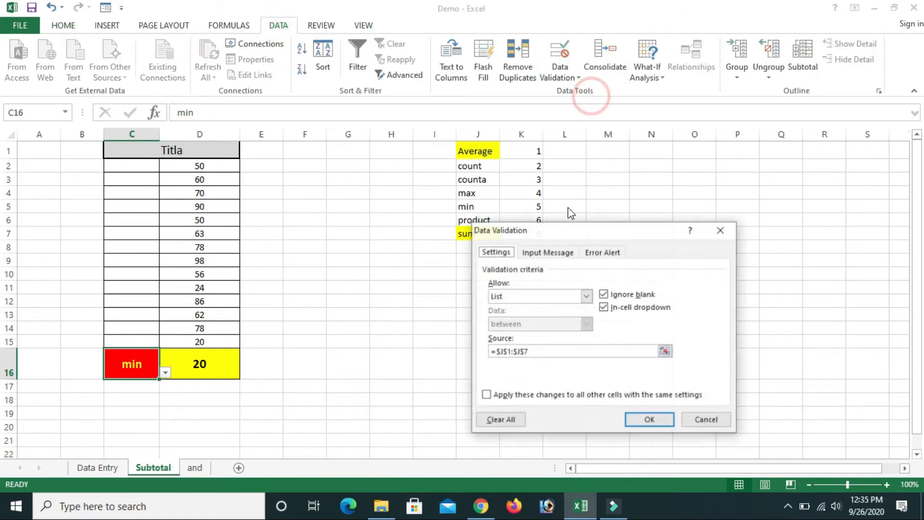
click(563, 294)
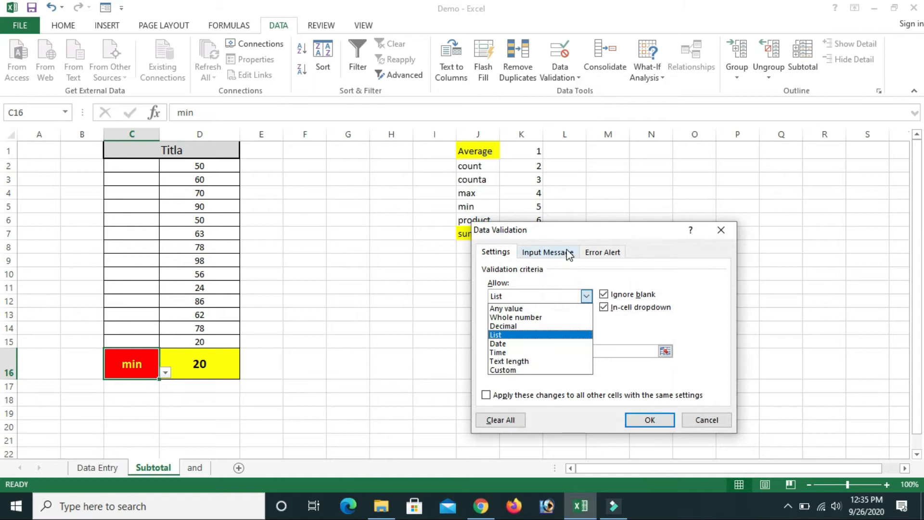
click(625, 232)
drag(601, 235, 419, 220)
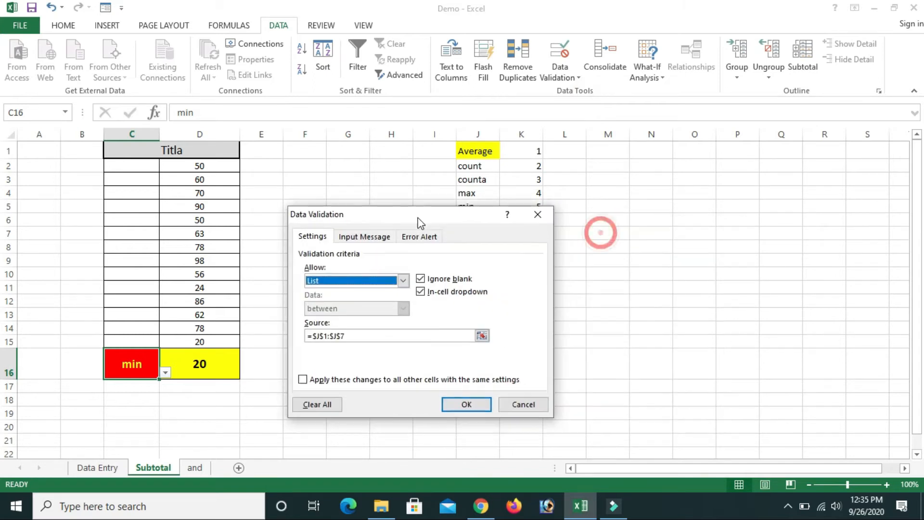
click(529, 405)
click(620, 328)
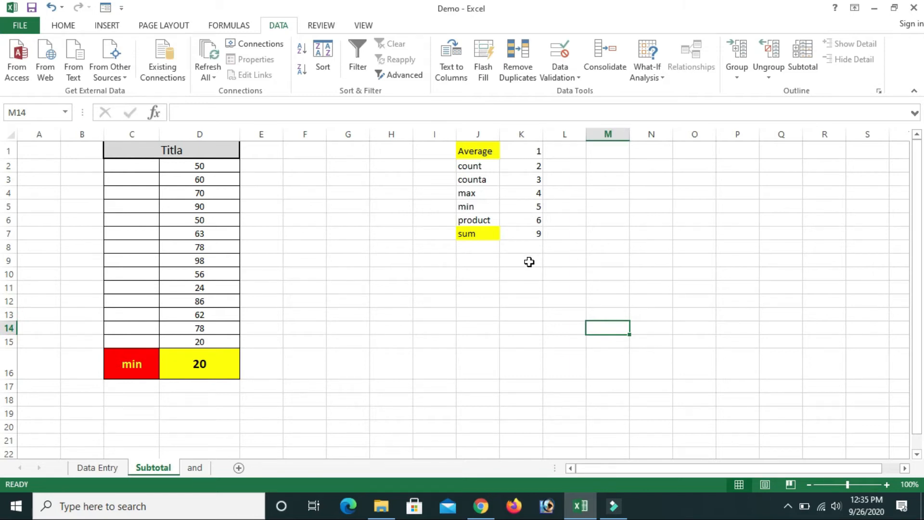
Clear the source of C16's validation list and reselect the function names =$J$1:$J$7 as the source
click(132, 359)
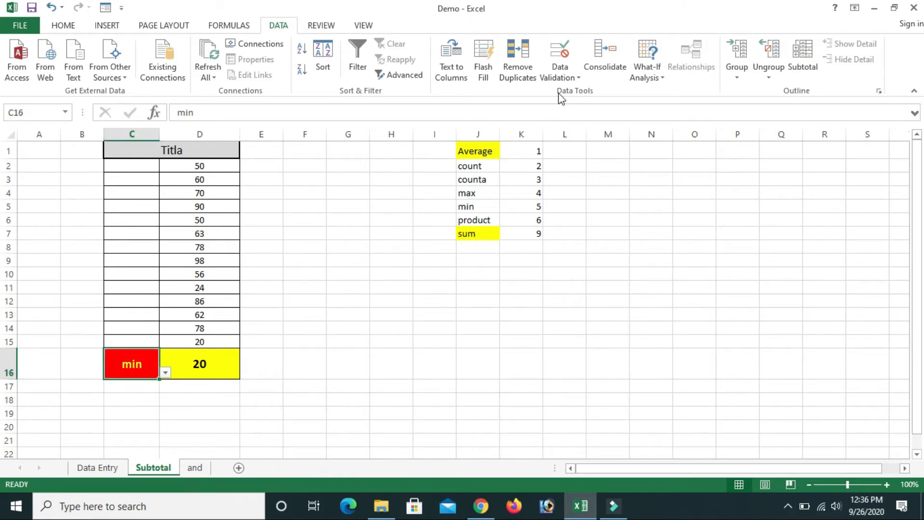
click(580, 76)
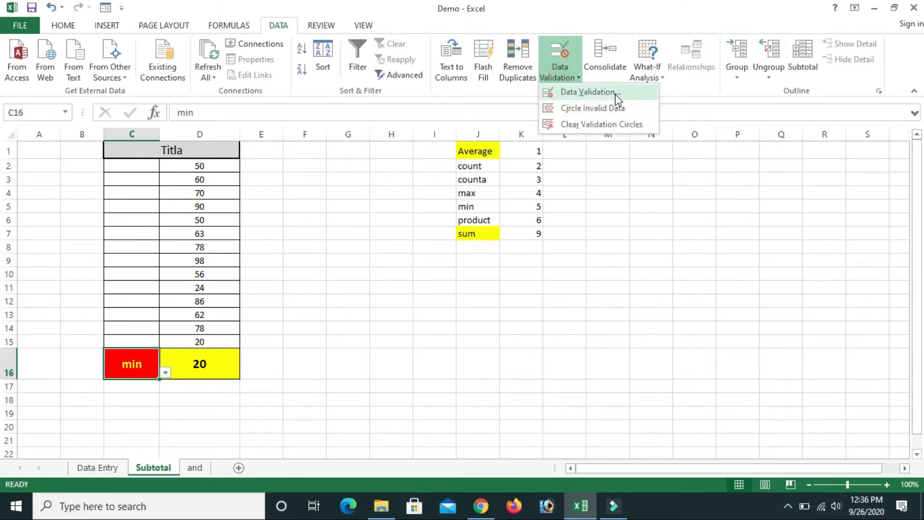
click(597, 93)
click(360, 283)
click(360, 286)
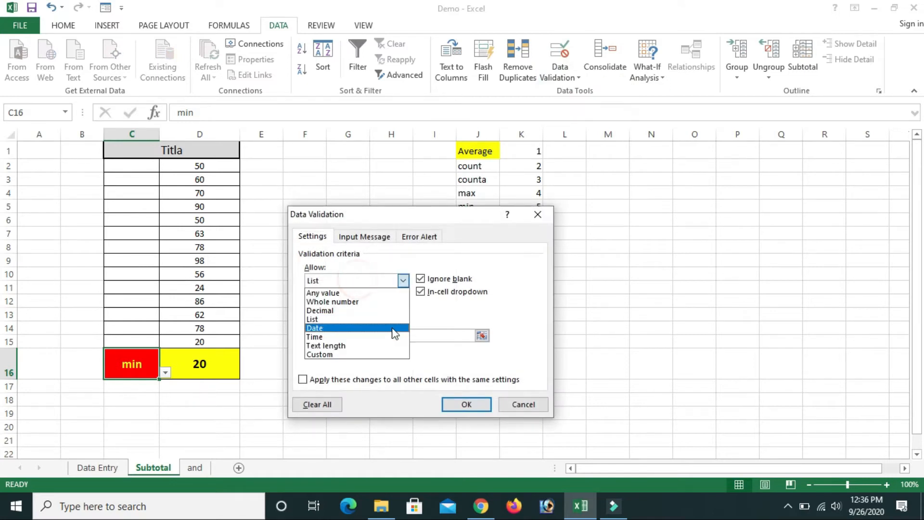
click(374, 320)
double_click(378, 333)
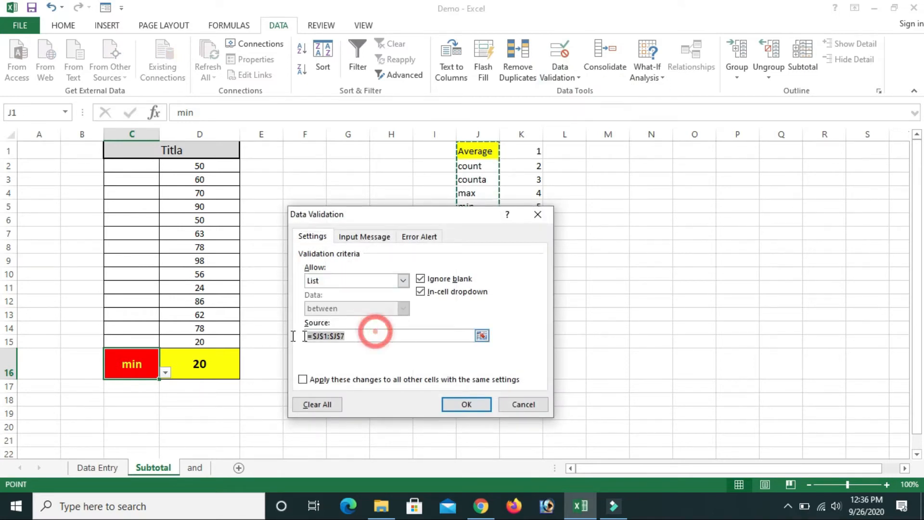
key(BackSpace)
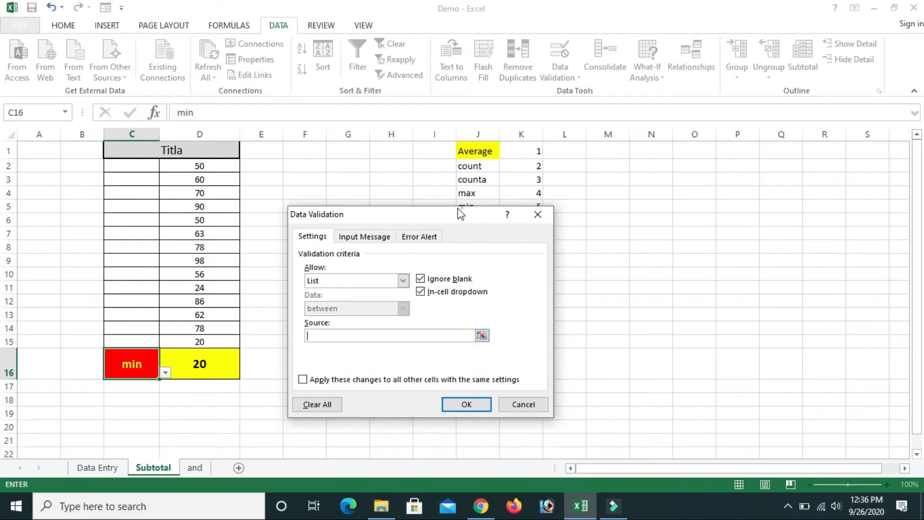
drag(459, 213, 311, 227)
drag(468, 154, 469, 230)
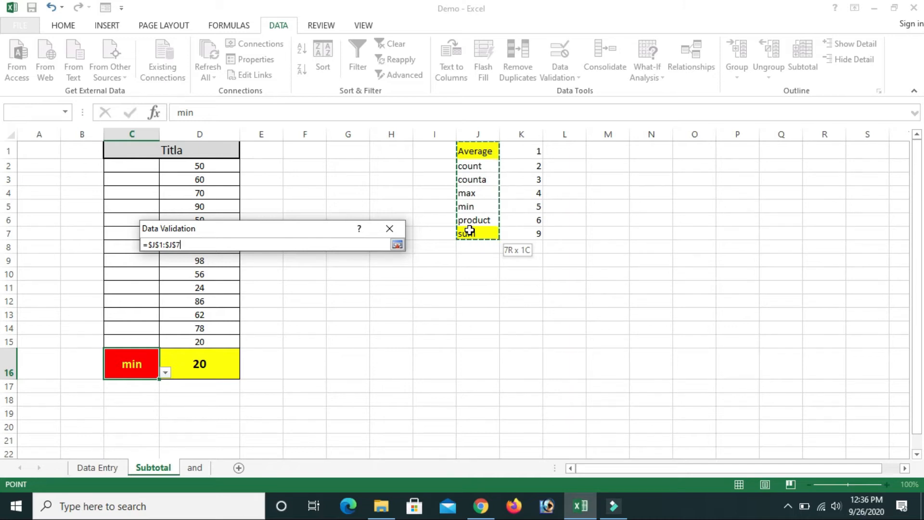
drag(469, 230, 469, 230)
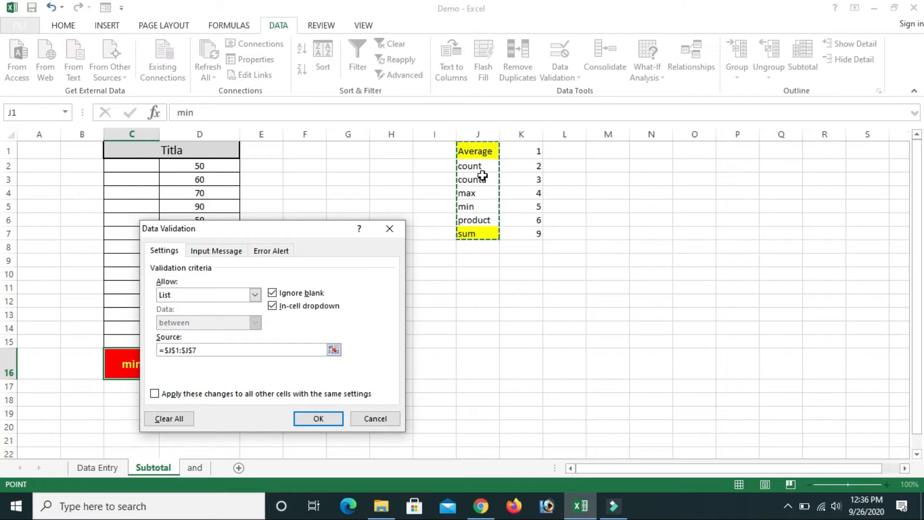
click(205, 352)
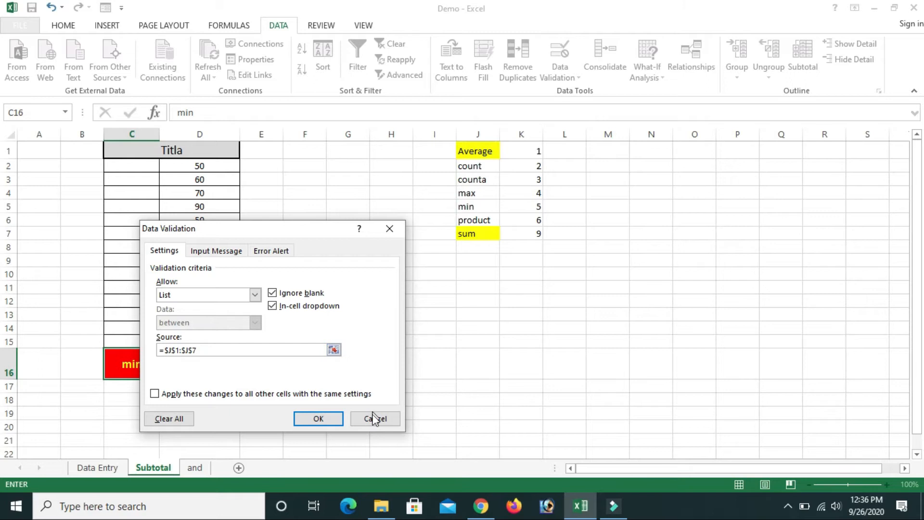
Remove the drop-down from cell C16 by allowing any value, and clear the cell's contents
click(223, 295)
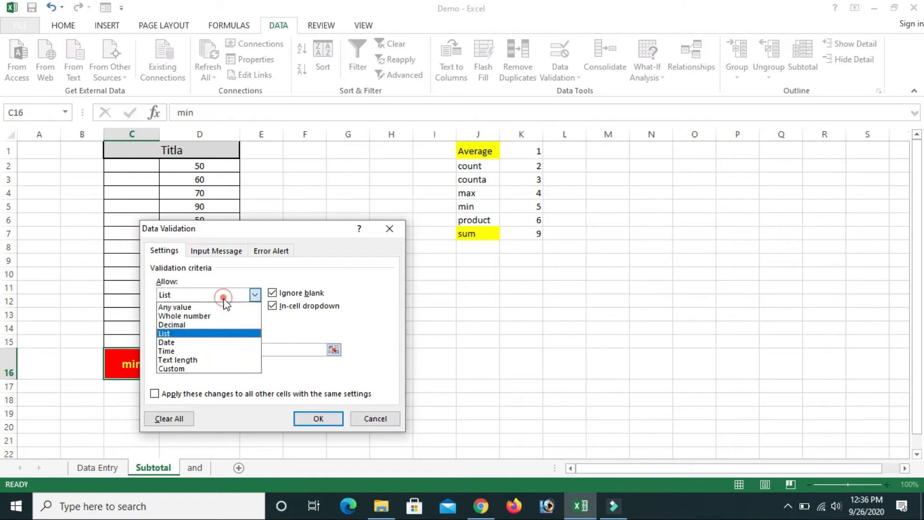
click(185, 307)
click(311, 420)
click(363, 349)
click(150, 358)
key(Delete)
click(226, 426)
Apply List data validation to cell C16 with the source =$J$1:$J$7
click(153, 377)
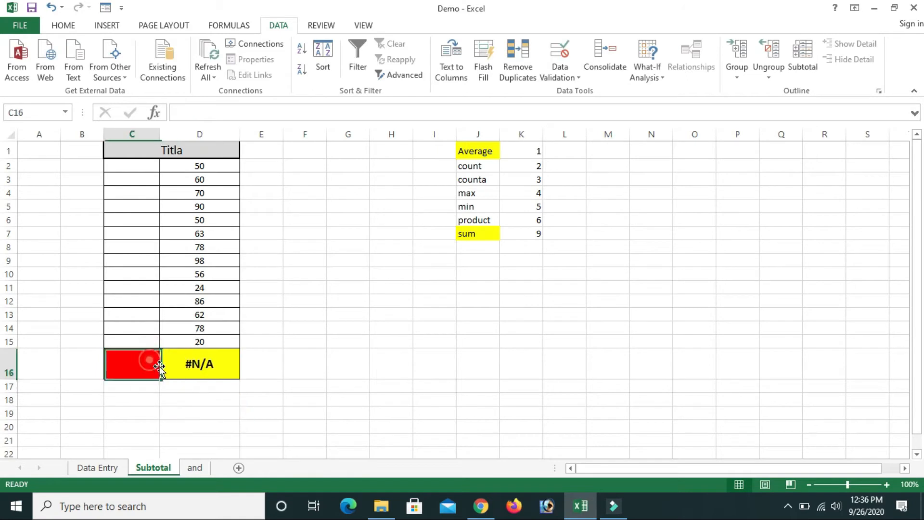
click(554, 67)
click(588, 90)
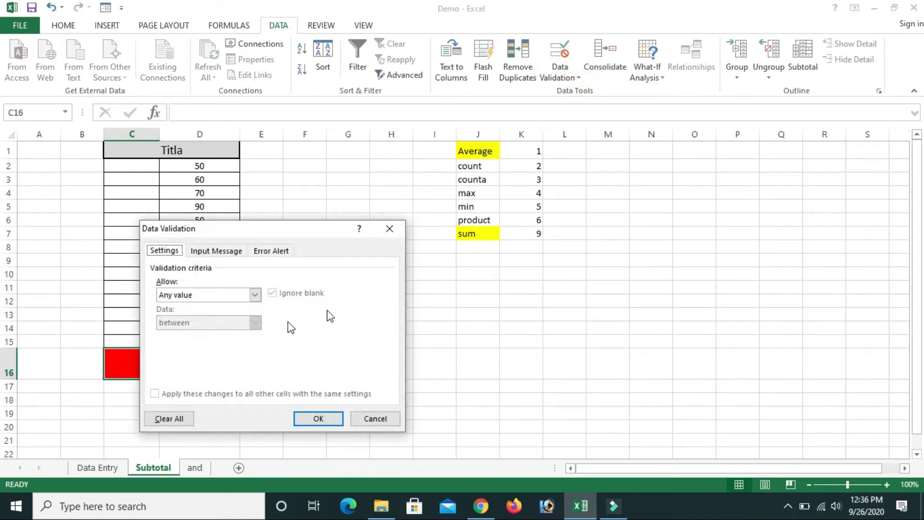
click(255, 295)
click(188, 334)
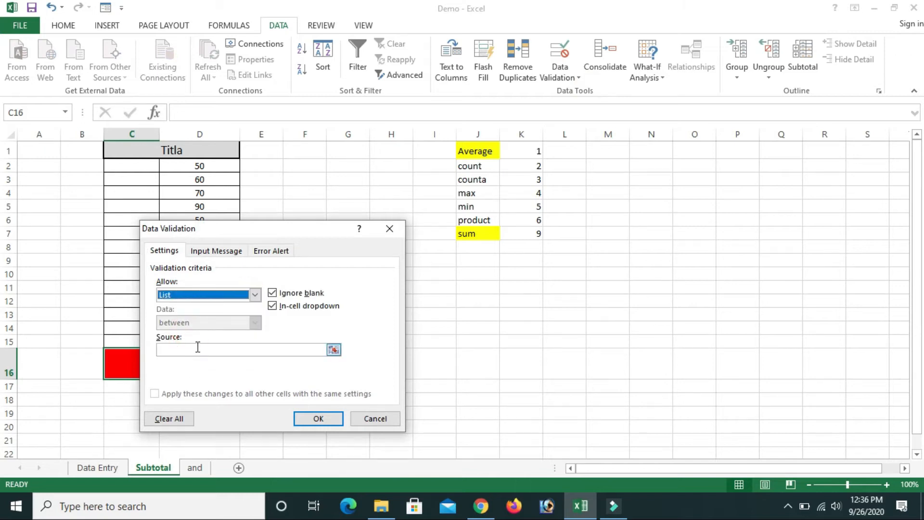
click(198, 349)
drag(481, 152, 470, 234)
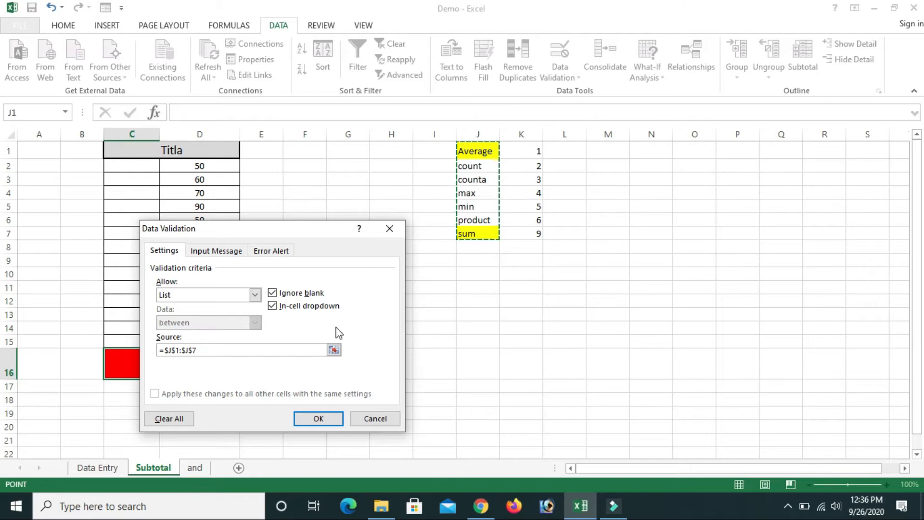
click(323, 419)
Set the function choice in cell C16 to Average and point out its source names in J1:J7
click(129, 356)
click(165, 372)
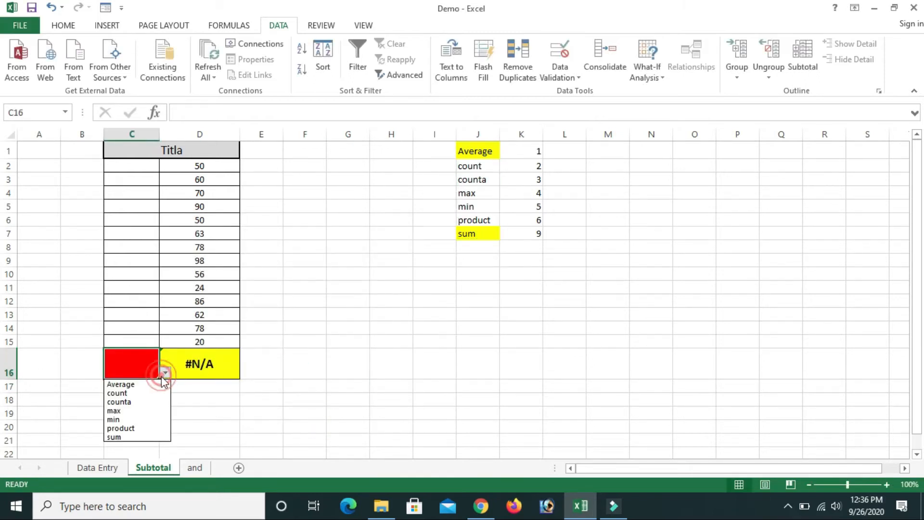
click(125, 383)
drag(467, 153, 476, 233)
click(486, 283)
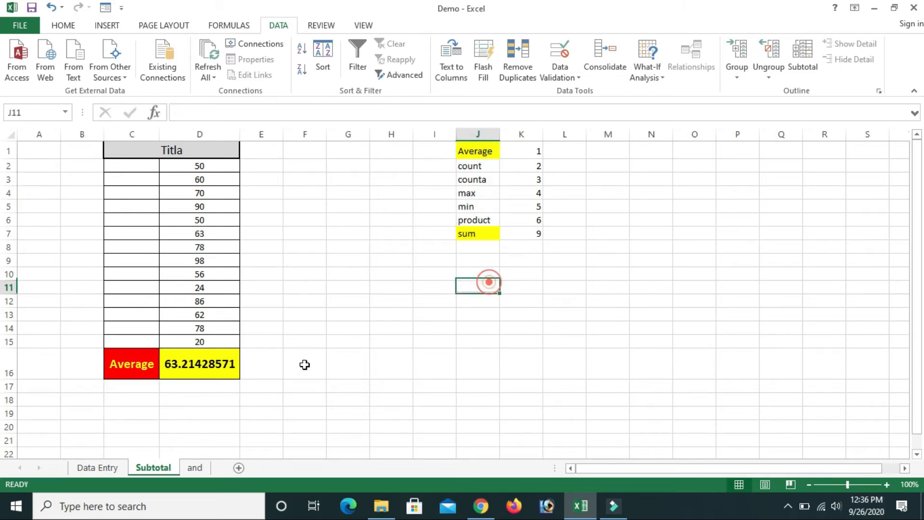
click(134, 370)
click(406, 403)
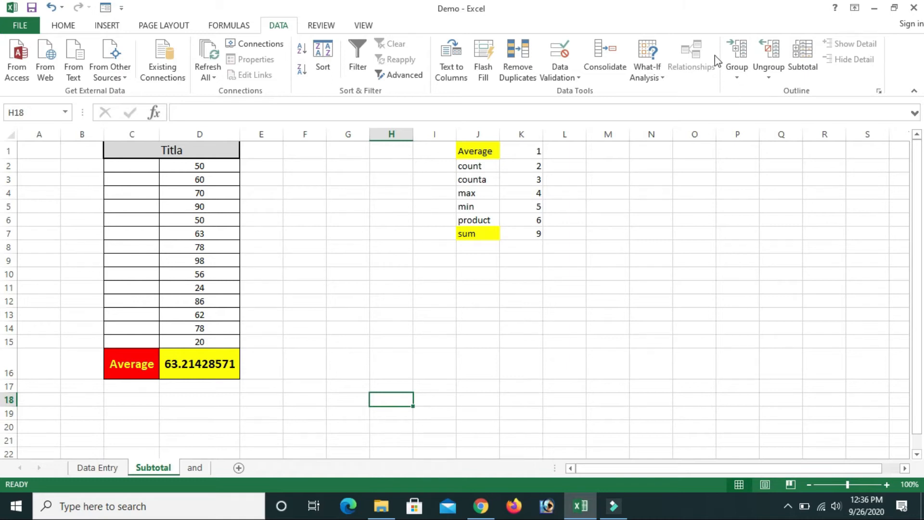
Start a VLOOKUP formula in cell I1, beside the function names table
click(410, 152)
click(418, 150)
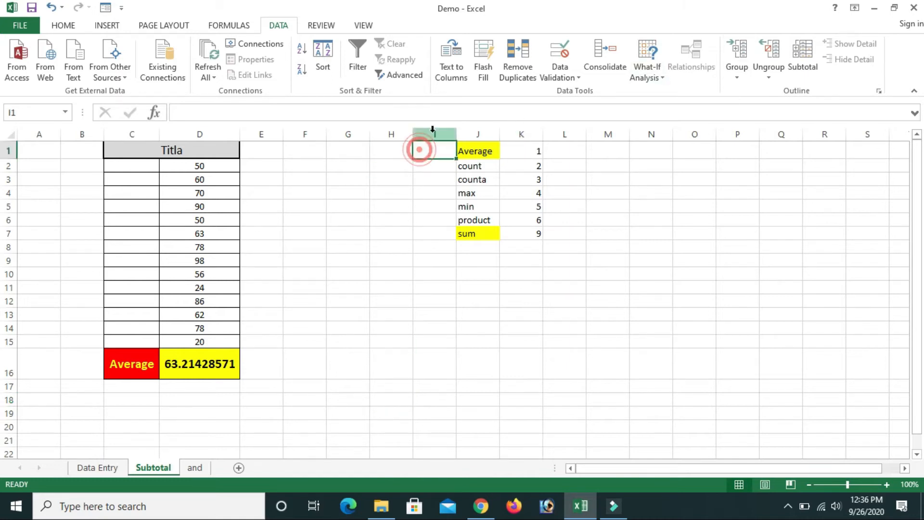
text(=vloo)
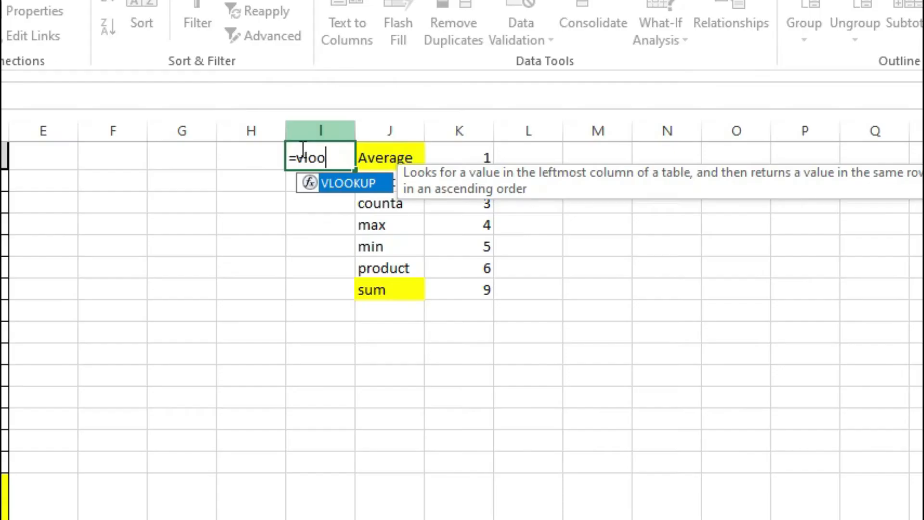
text(kup()
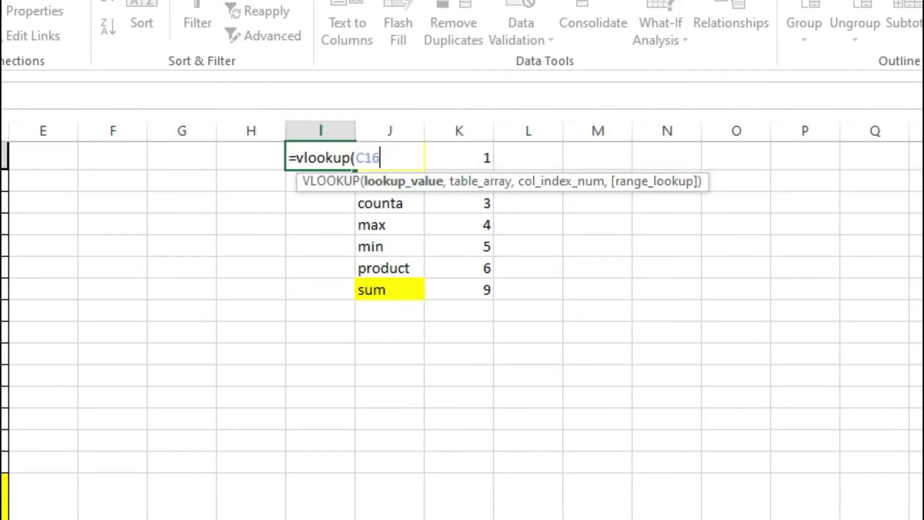
key(F4)
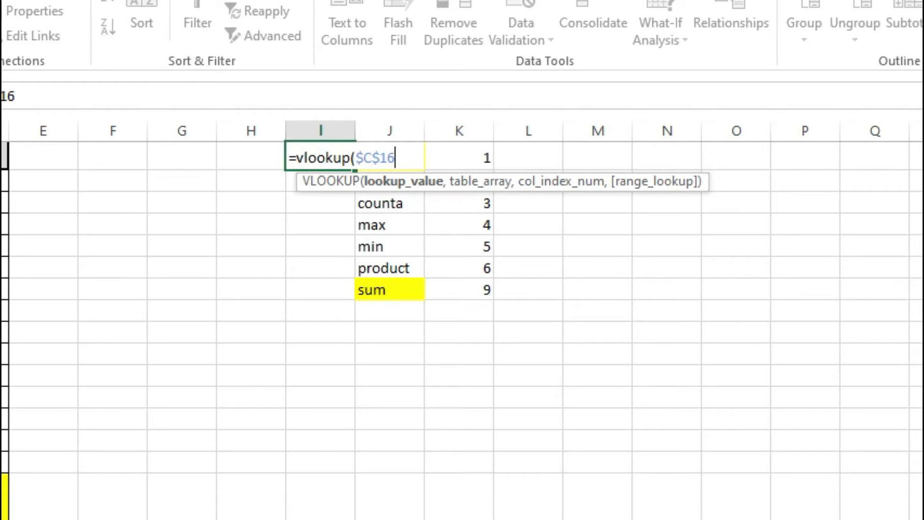
drag(460, 186, 775, 297)
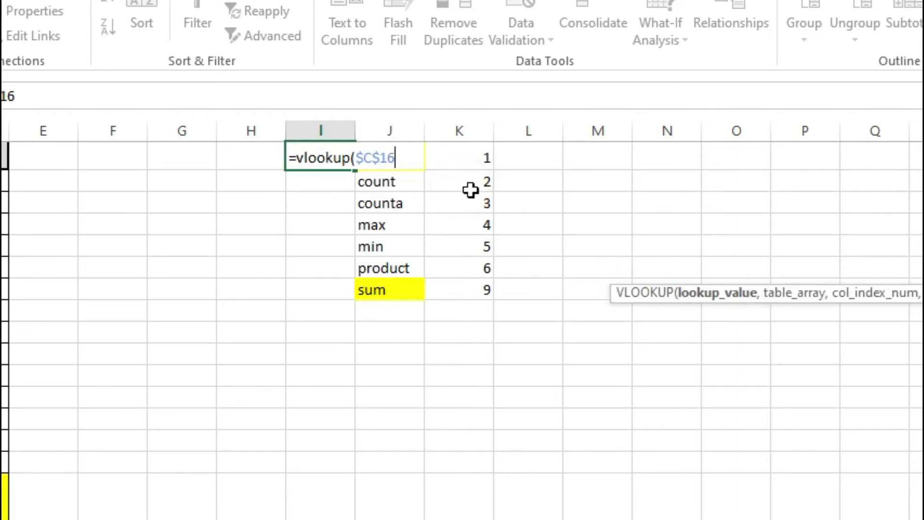
drag(443, 157, 387, 291)
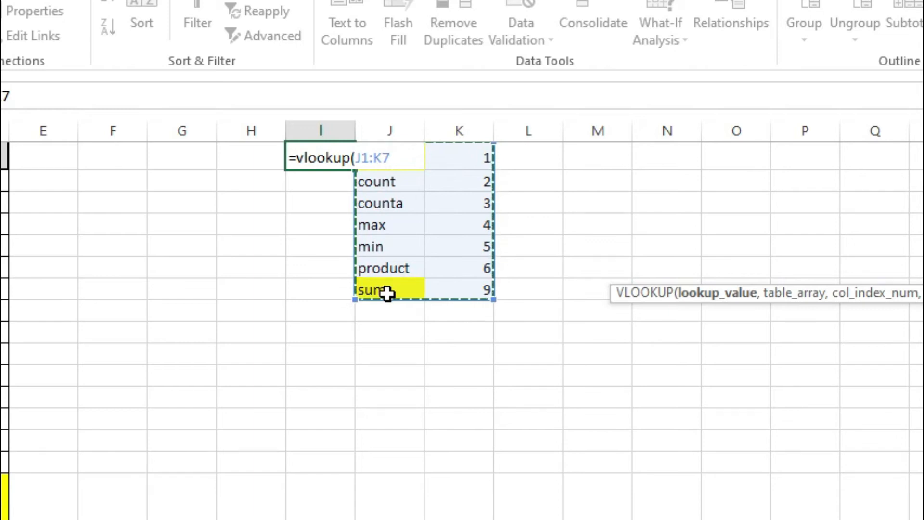
drag(358, 155, 451, 155)
key(BackSpace)
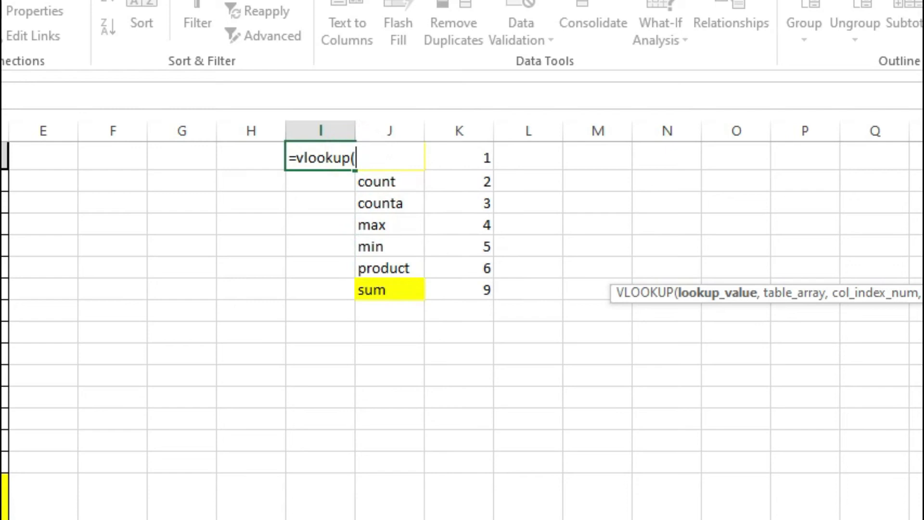
Give the VLOOKUP in I1 the lookup value $C$16 and the absolute table range $J$1:$K$7
text($C$16,)
drag(471, 159, 358, 292)
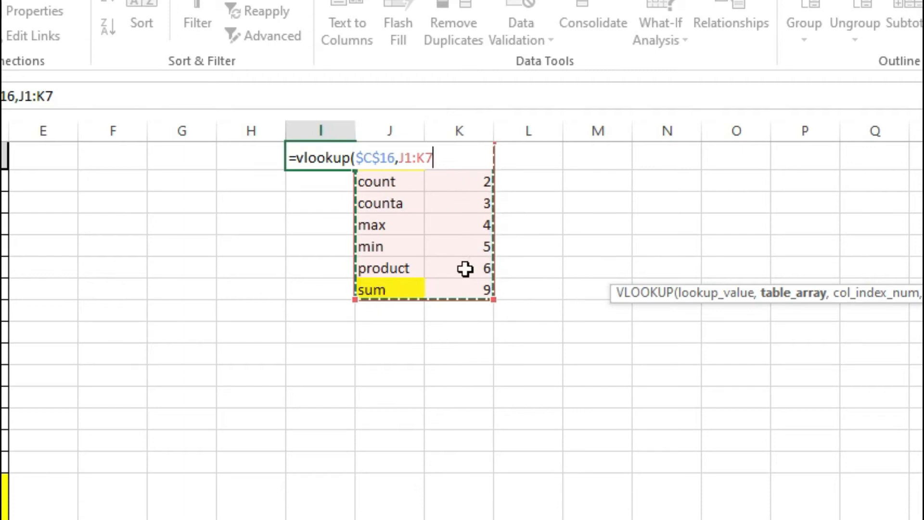
key(F4)
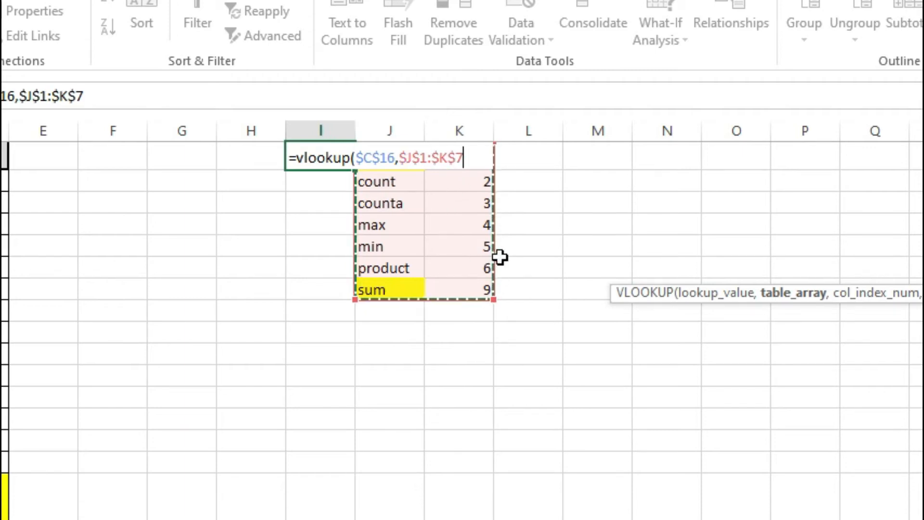
text(,)
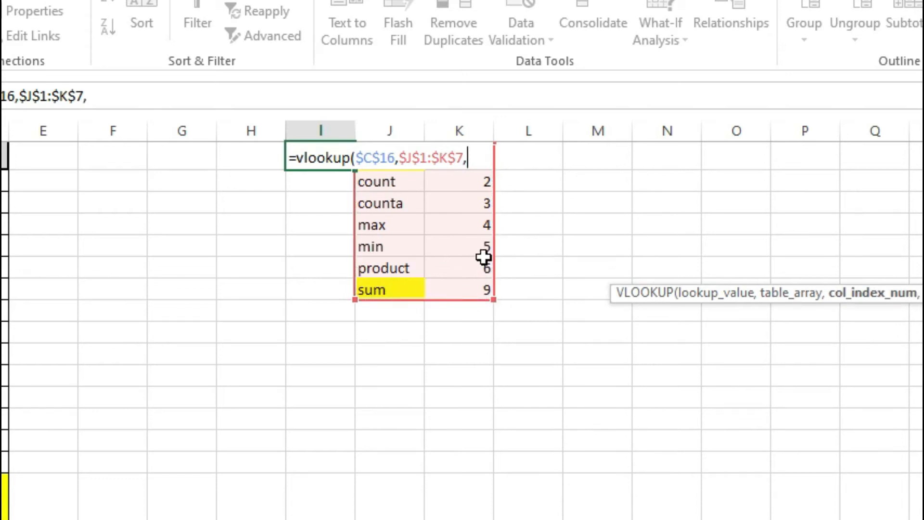
Complete the VLOOKUP in I1 with column index 2 and exact match FALSE, accepting the proposed formula correction
text(2,)
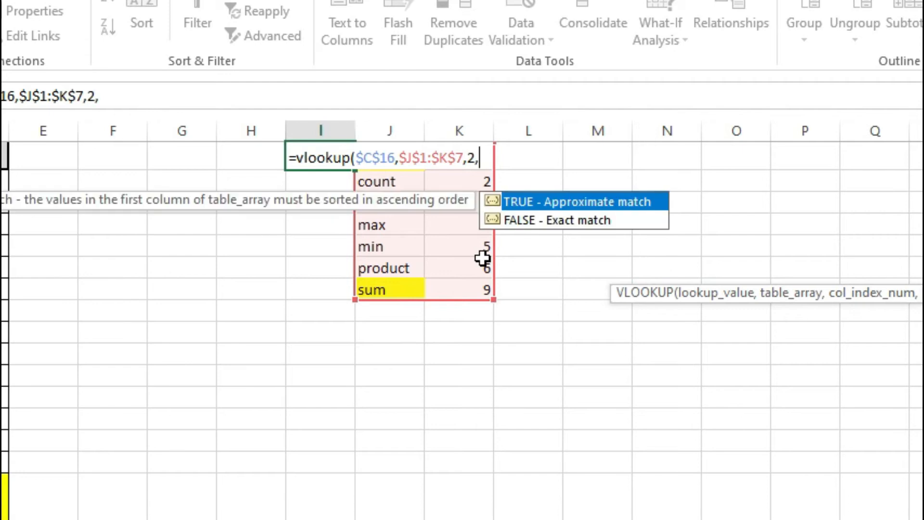
text(f)
double_click(551, 218)
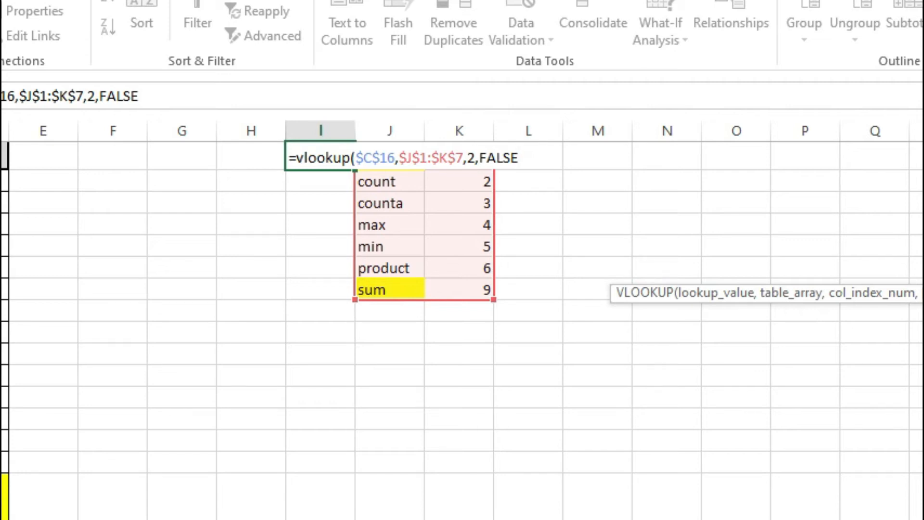
text(()
key(Return)
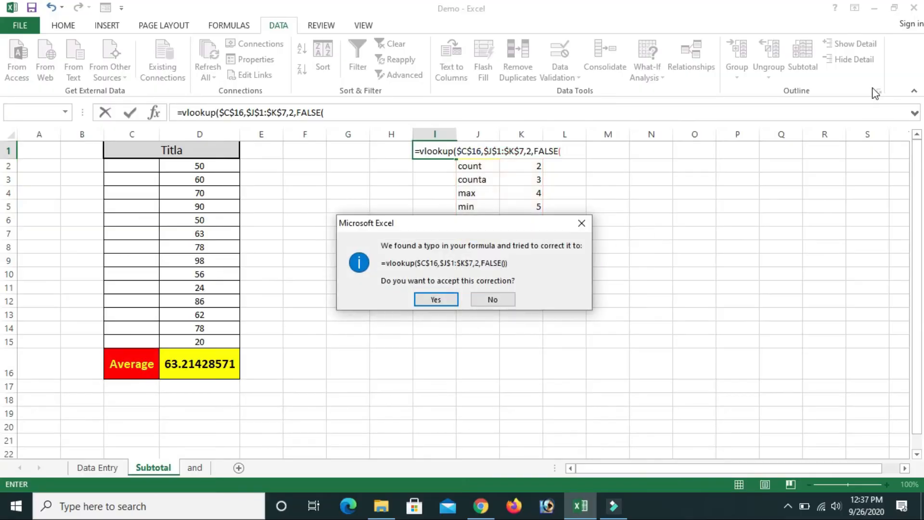
key(Return)
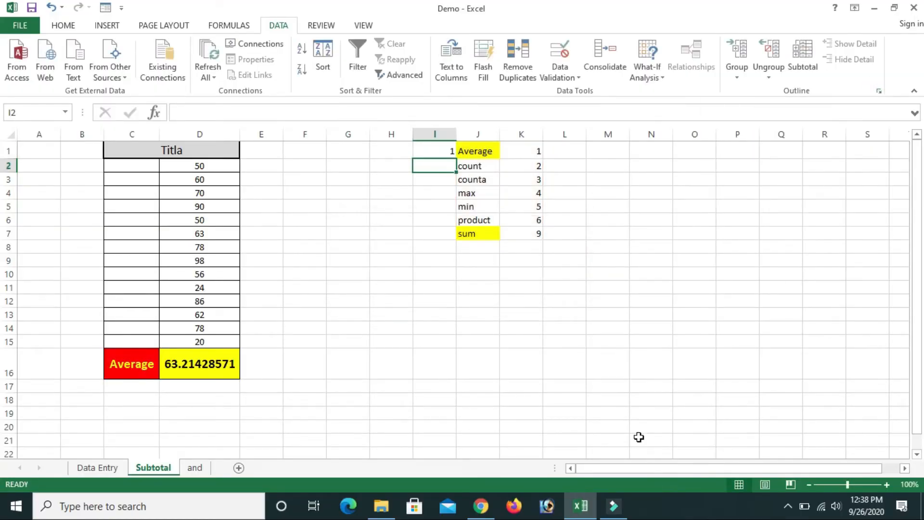
Compare the VLOOKUP result in I1 with the function table in J1:K7
click(435, 152)
drag(473, 151, 528, 233)
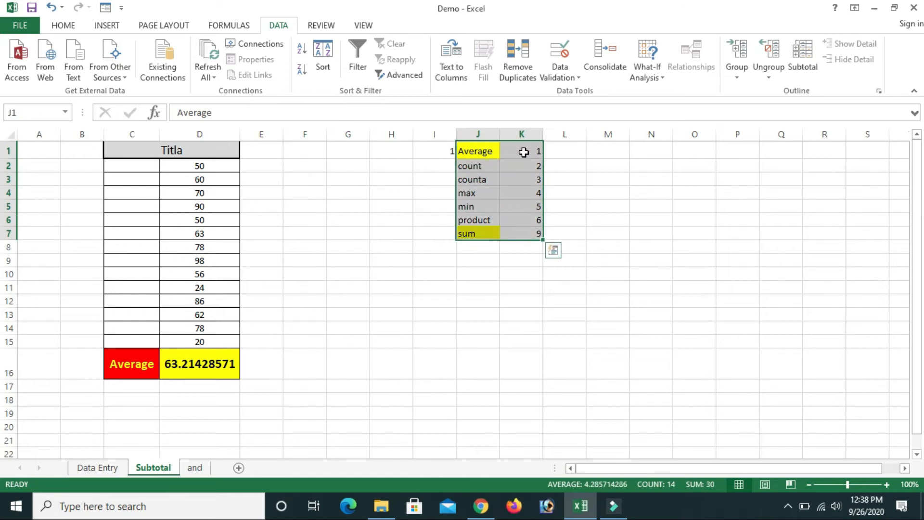
click(524, 151)
Set the function choice in C16 to sum and check I1 against sum's number in K7
click(135, 371)
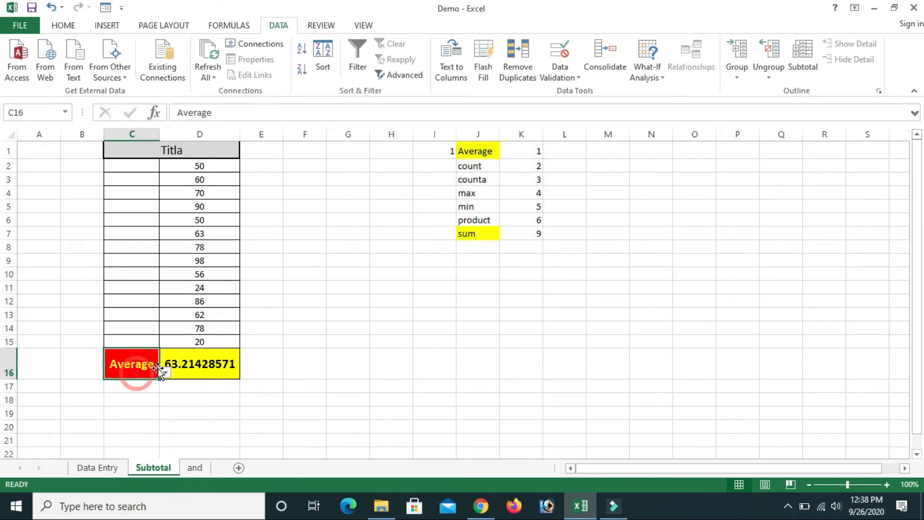
click(164, 372)
click(124, 437)
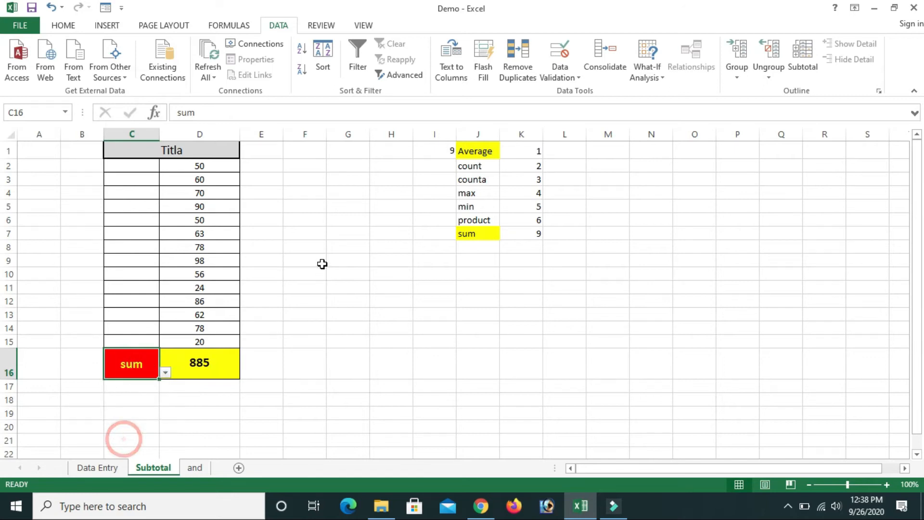
click(451, 152)
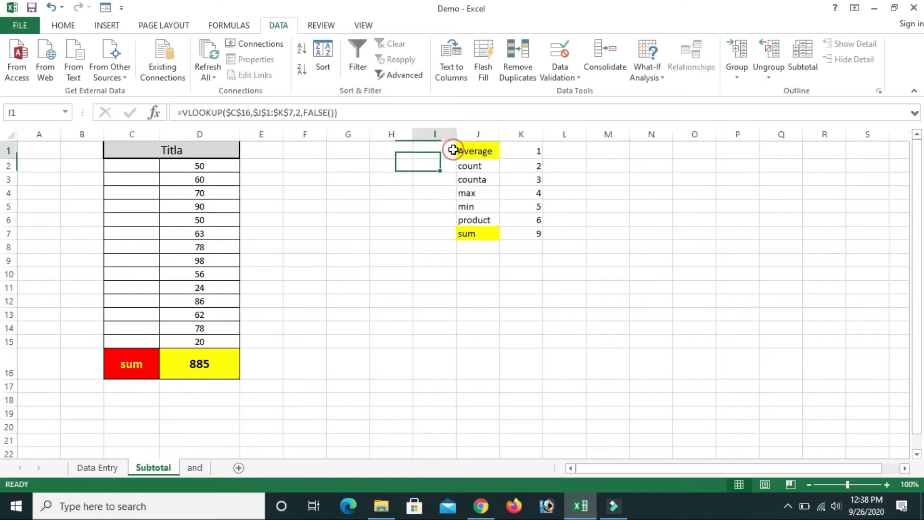
click(464, 234)
click(532, 235)
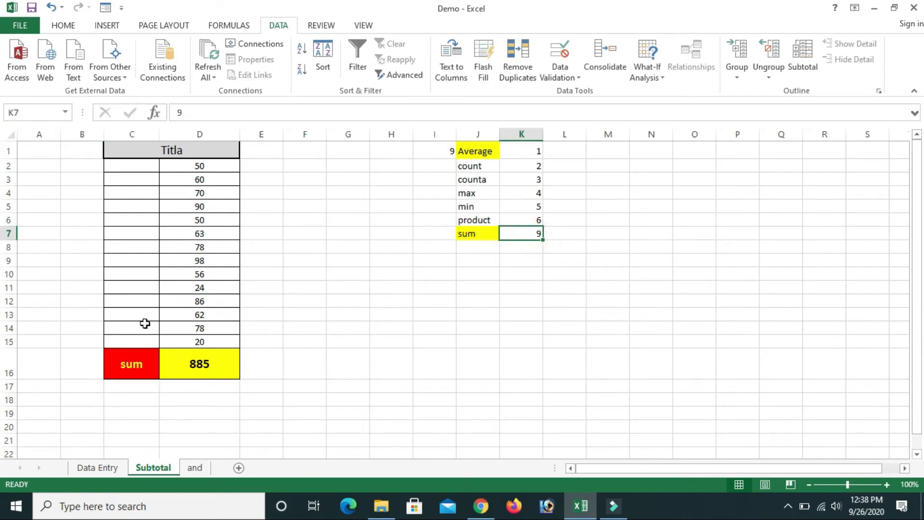
Set the function choice in C16 to max and check the VLOOKUP result in I1
click(131, 368)
click(165, 372)
click(110, 411)
click(270, 353)
click(451, 150)
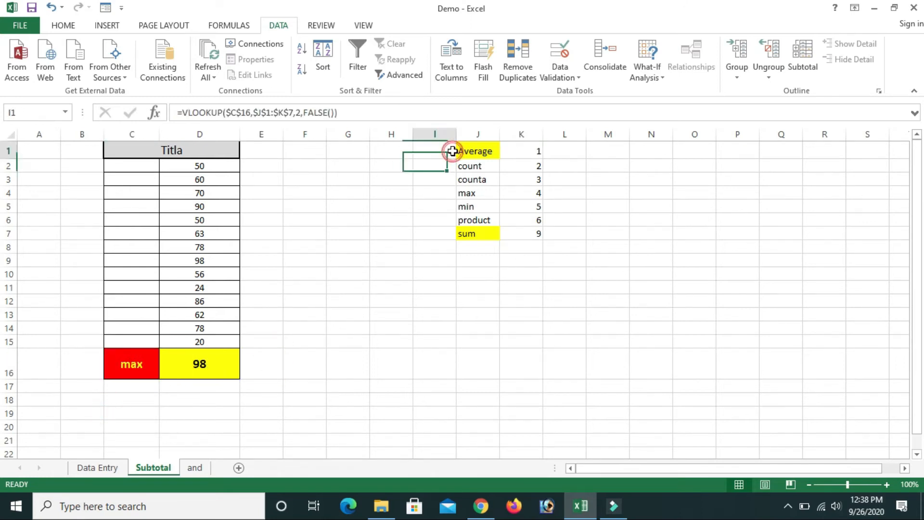
click(534, 167)
Center the function names in J1:J7 horizontally
drag(481, 151, 478, 234)
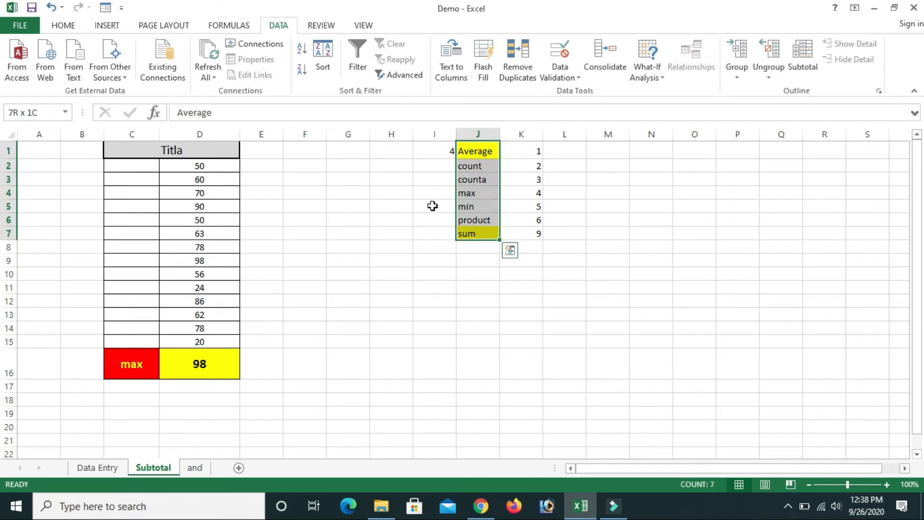
click(63, 25)
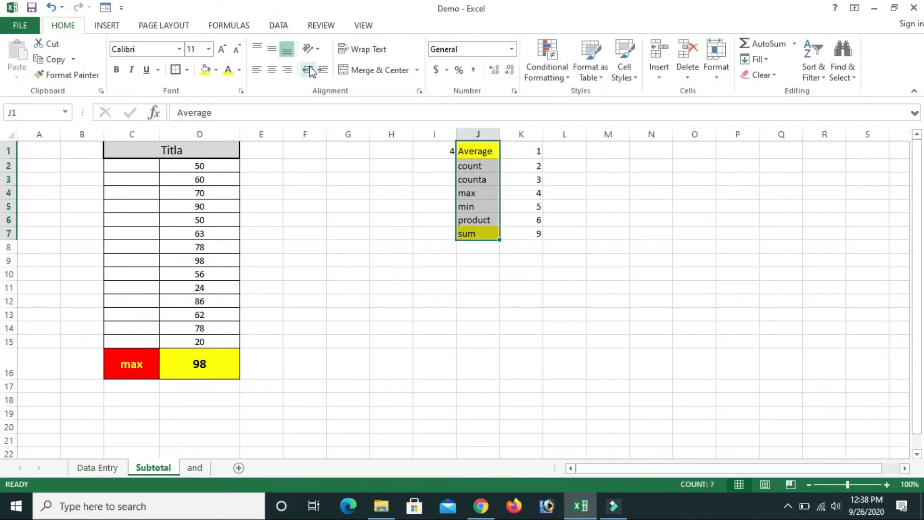
click(270, 69)
click(330, 218)
Replace D16's formula with a trial =SUBTOTAL(1,D2:D15) and clear the cell again
click(202, 355)
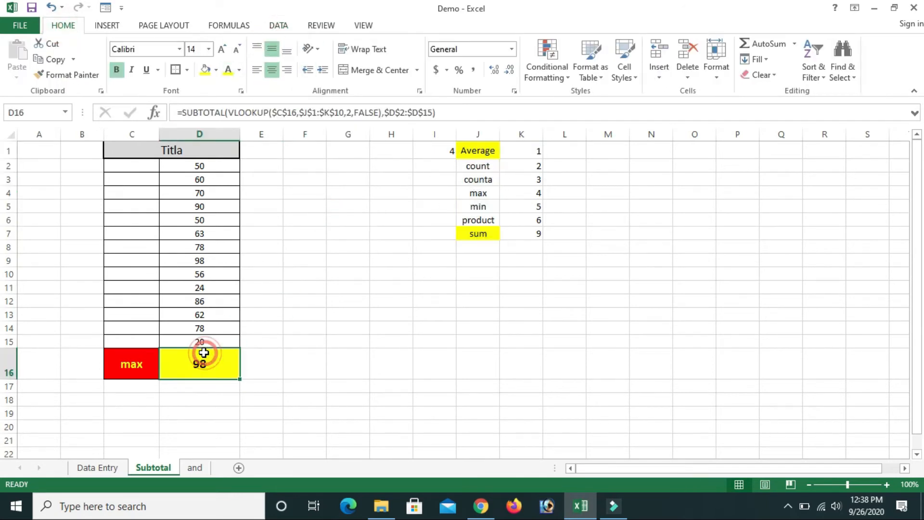
click(306, 339)
click(208, 365)
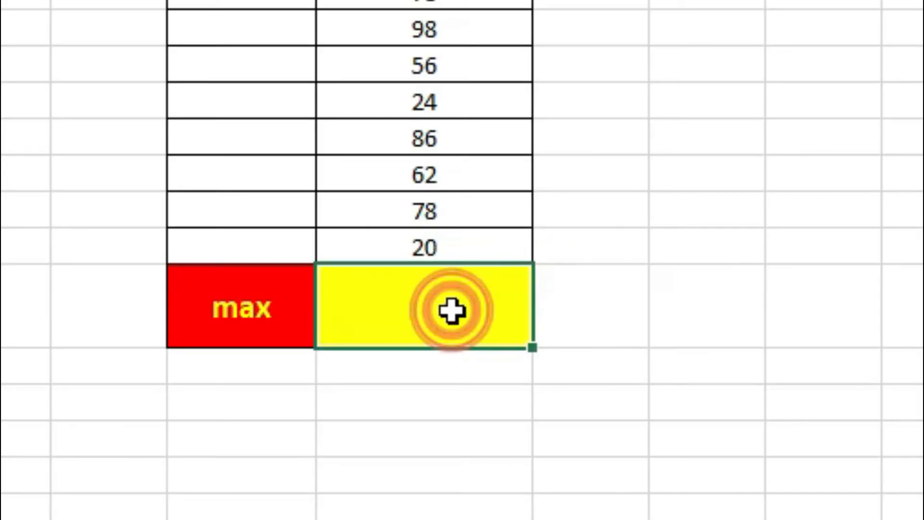
text(=subto)
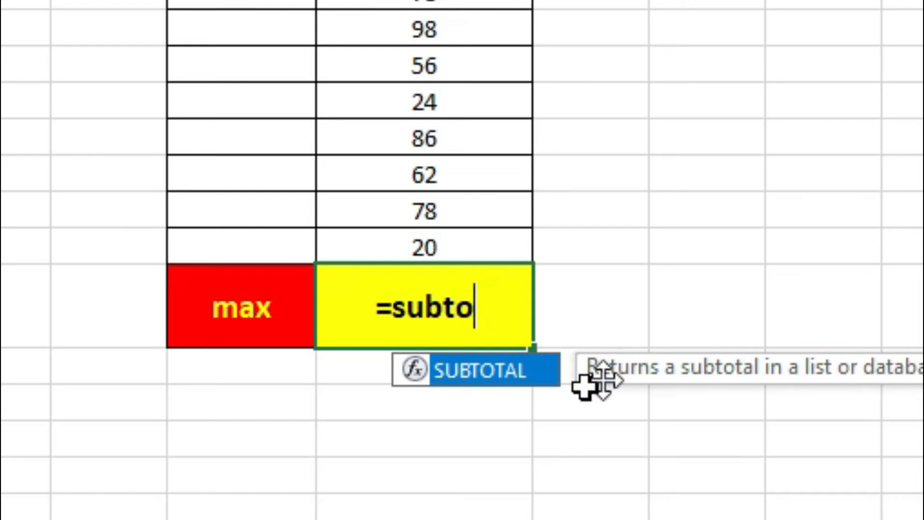
double_click(543, 378)
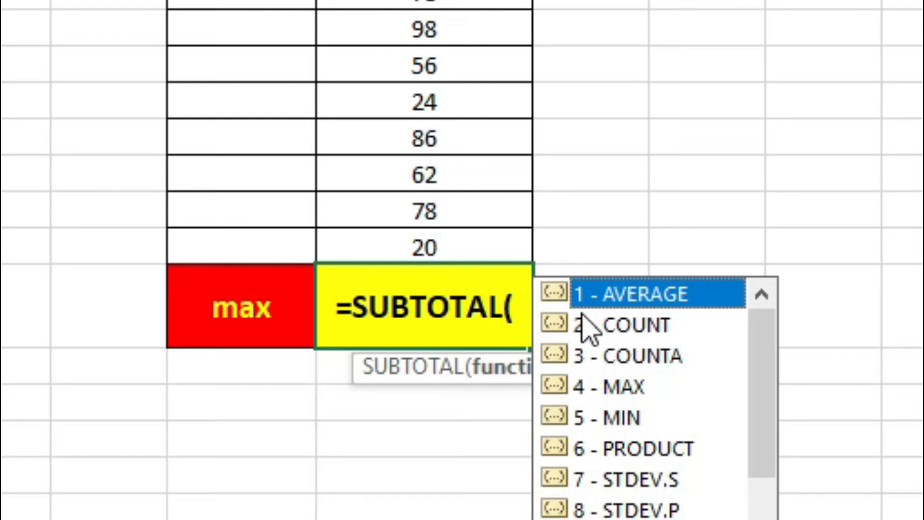
text(1)
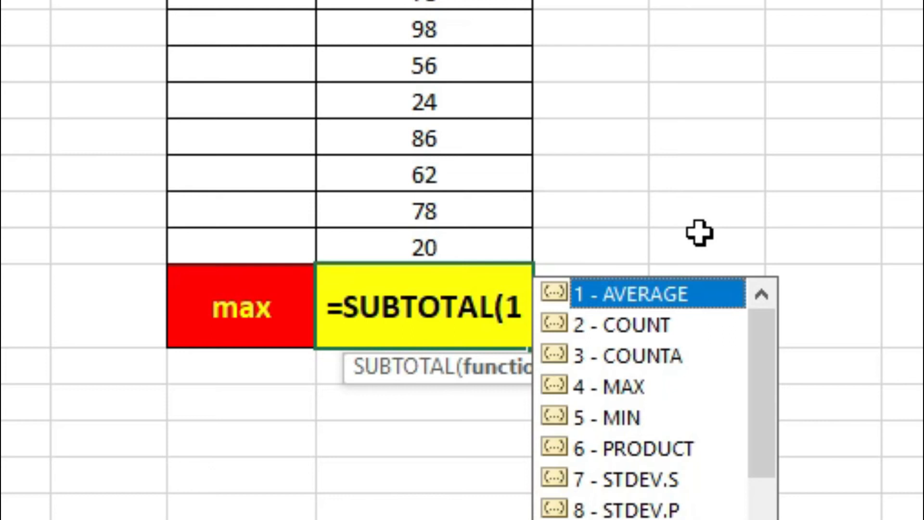
text(,)
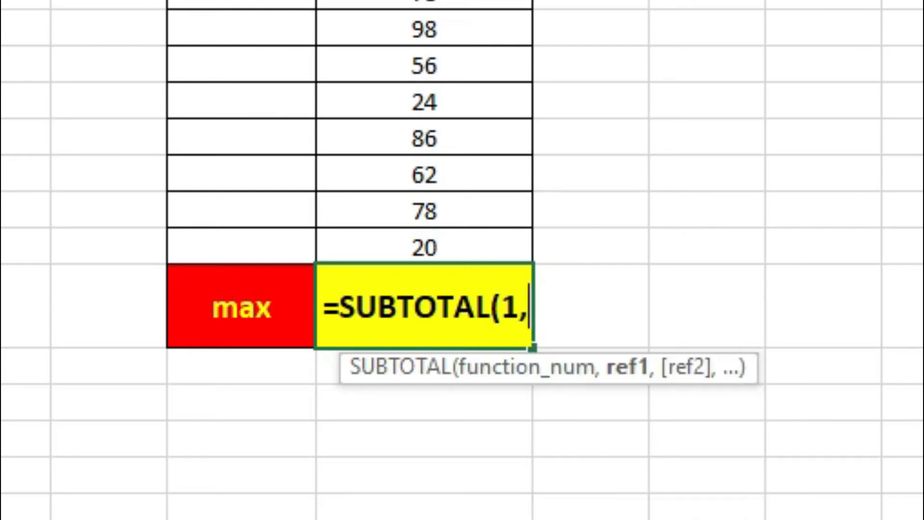
drag(424, 5, 428, 248)
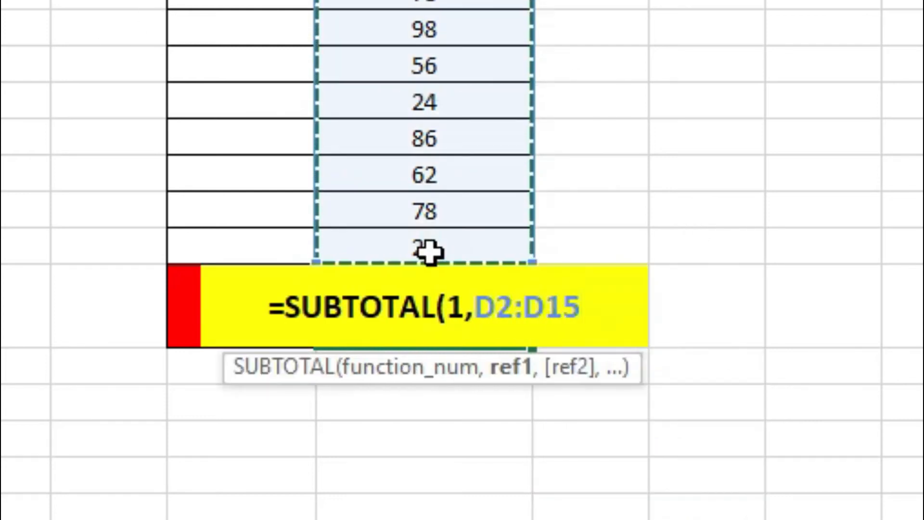
text())
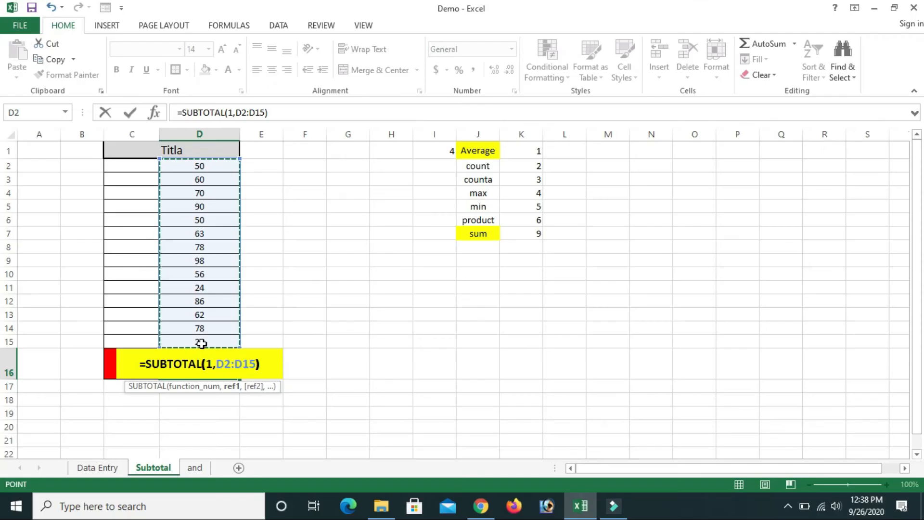
key(Return)
key(Up)
key(Delete)
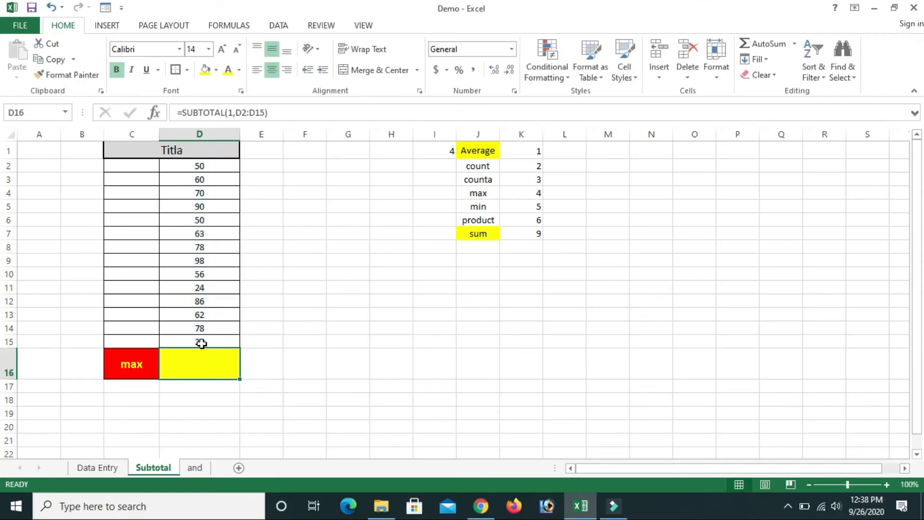
Enter =SUBTOTAL($I$1,$D$2:$D$15) in D16 so the function number comes from I1
text(=)
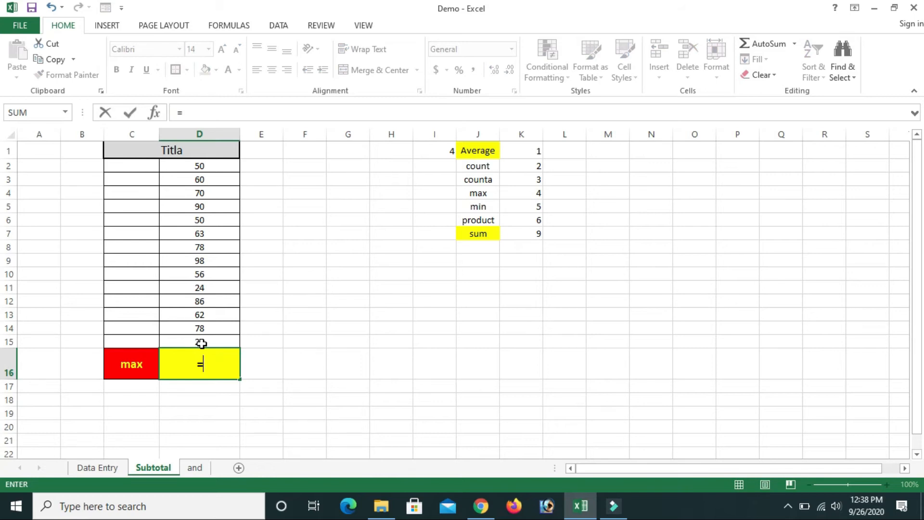
text(sub)
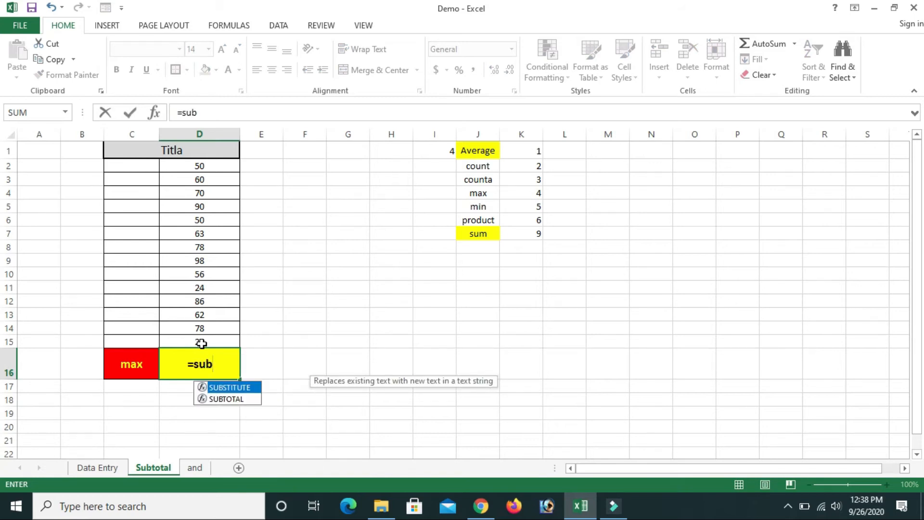
double_click(225, 399)
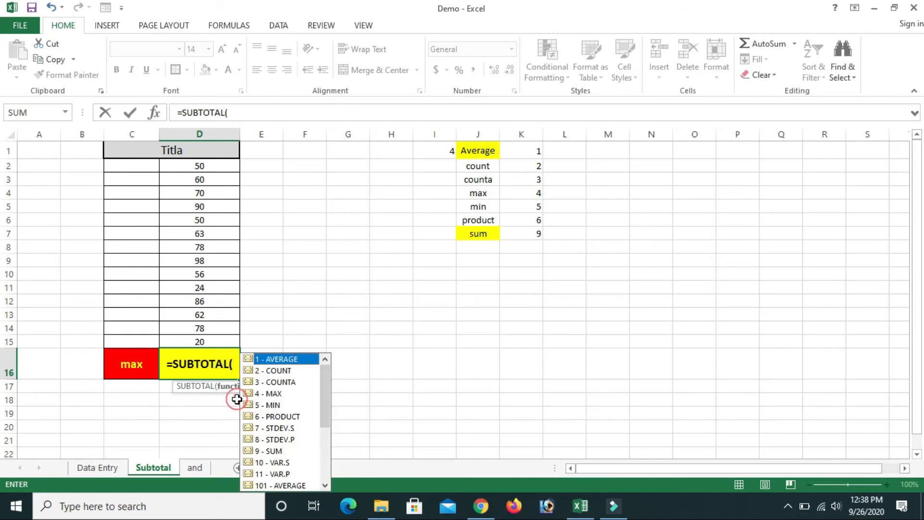
click(444, 152)
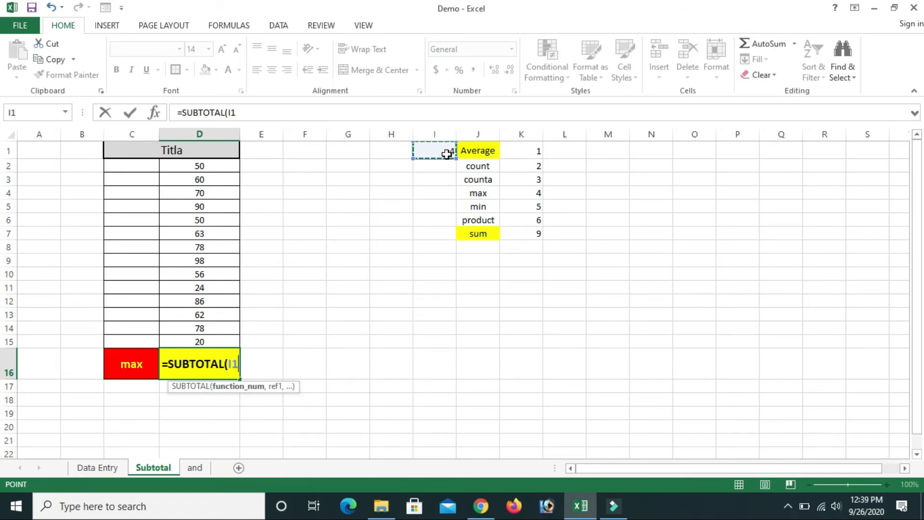
key(F4)
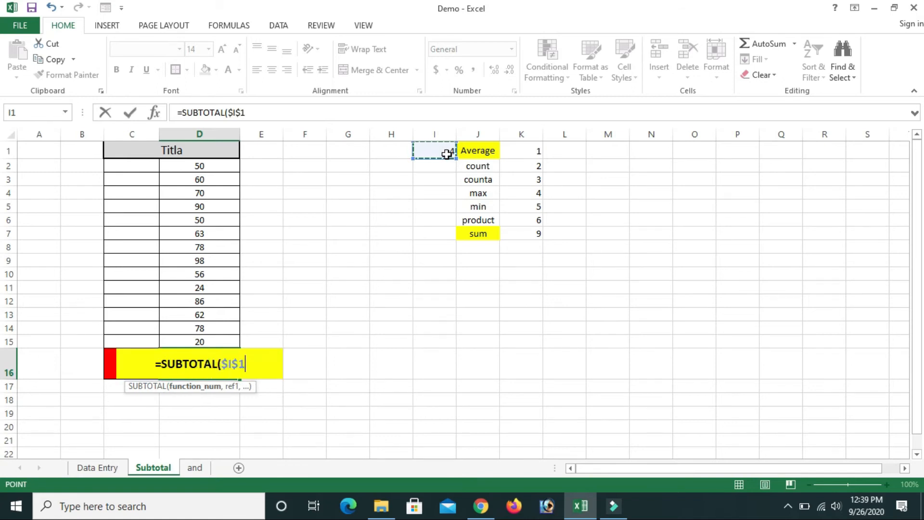
text(,)
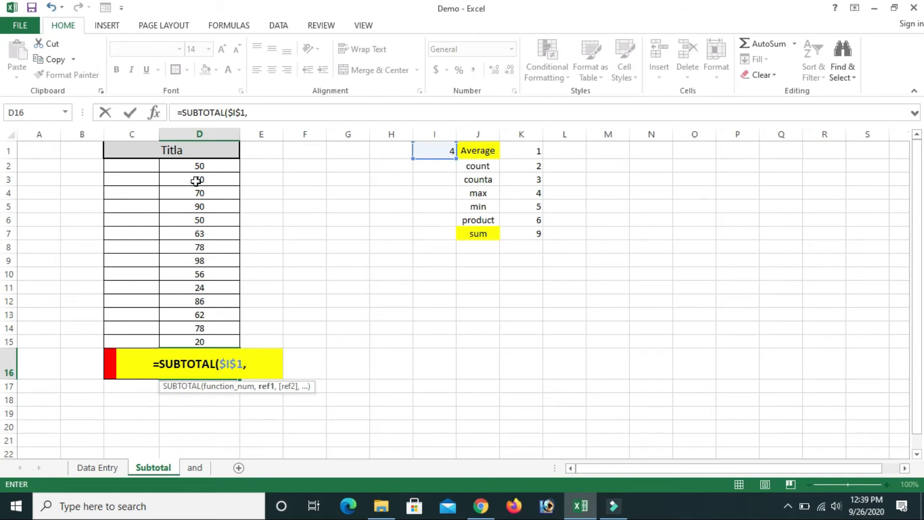
drag(200, 166, 208, 340)
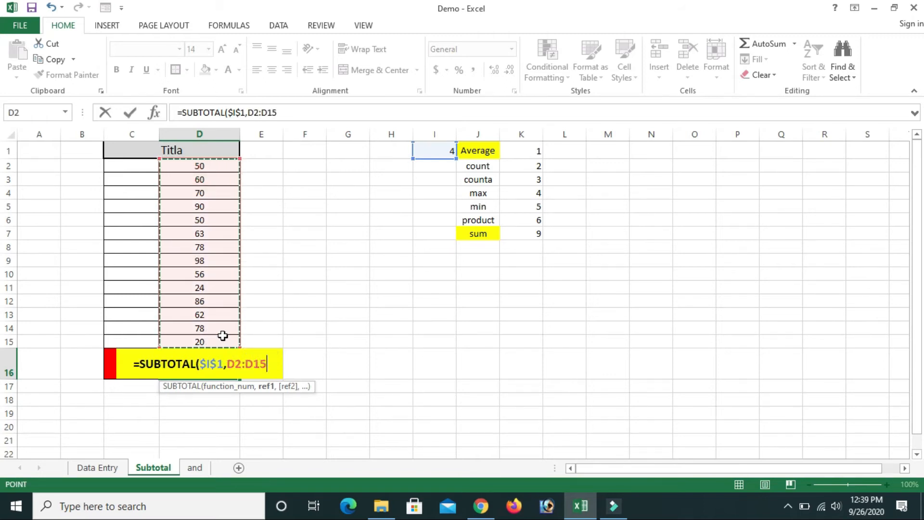
key(F4)
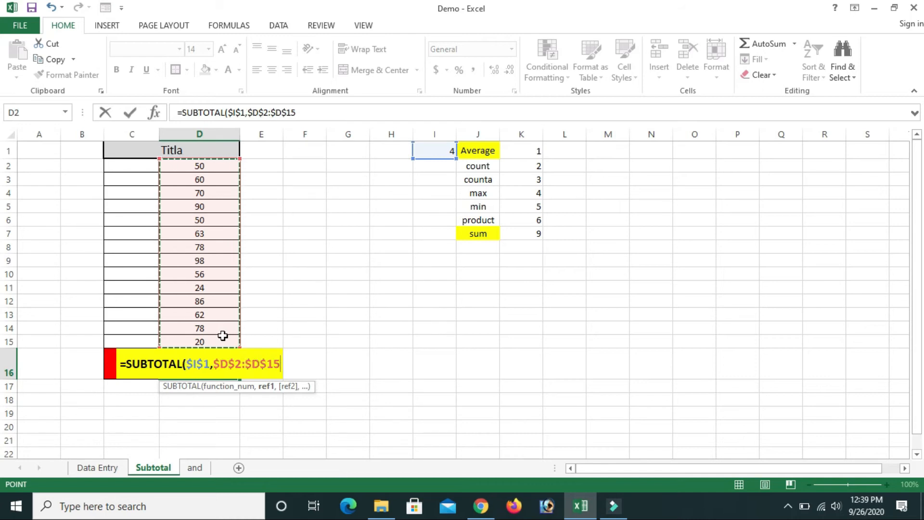
text())
key(Return)
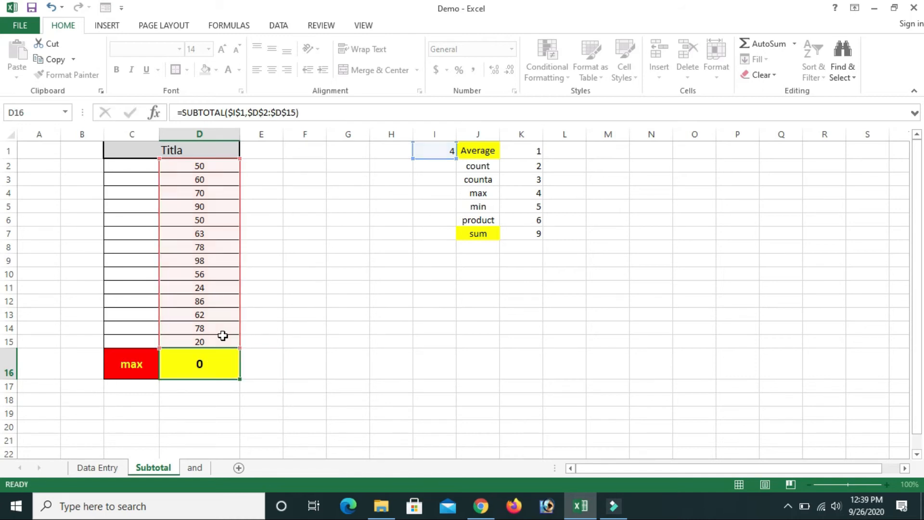
click(175, 365)
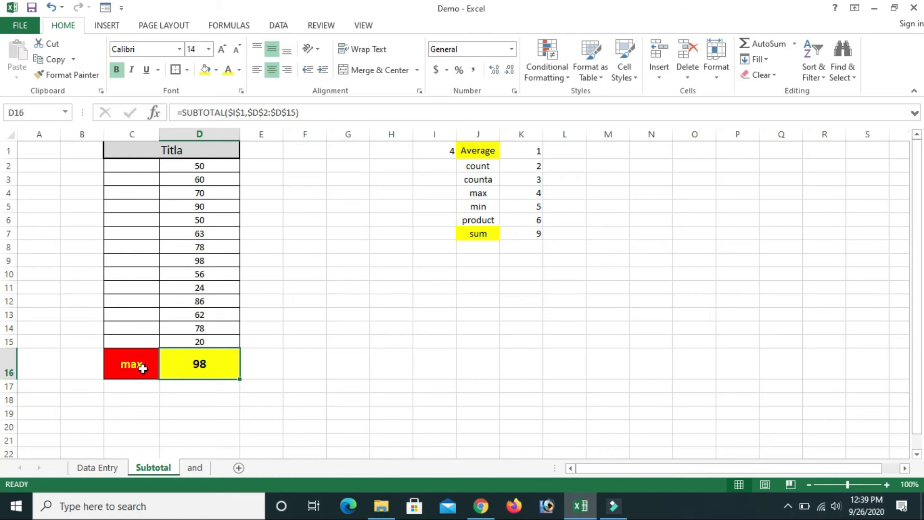
Set the function choice in C16 to Average and check the function number in I1 and the result in D16
click(140, 367)
click(163, 369)
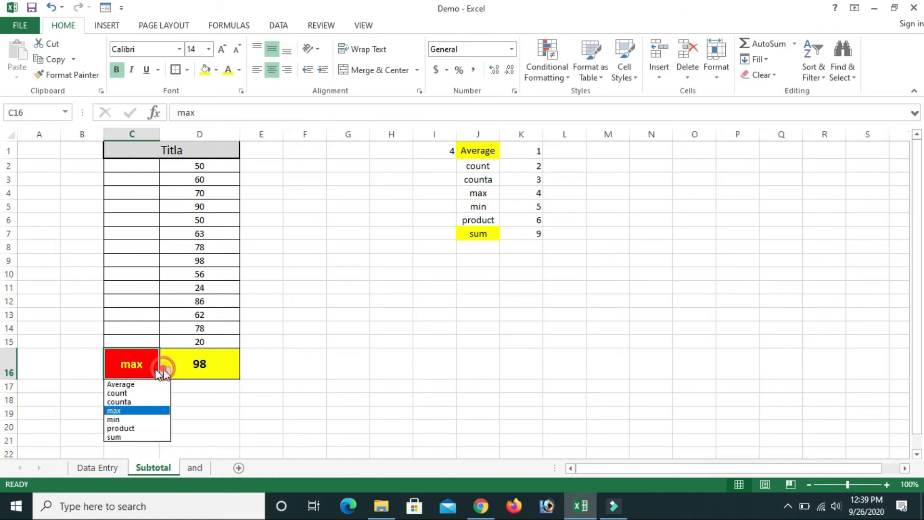
click(123, 385)
click(455, 148)
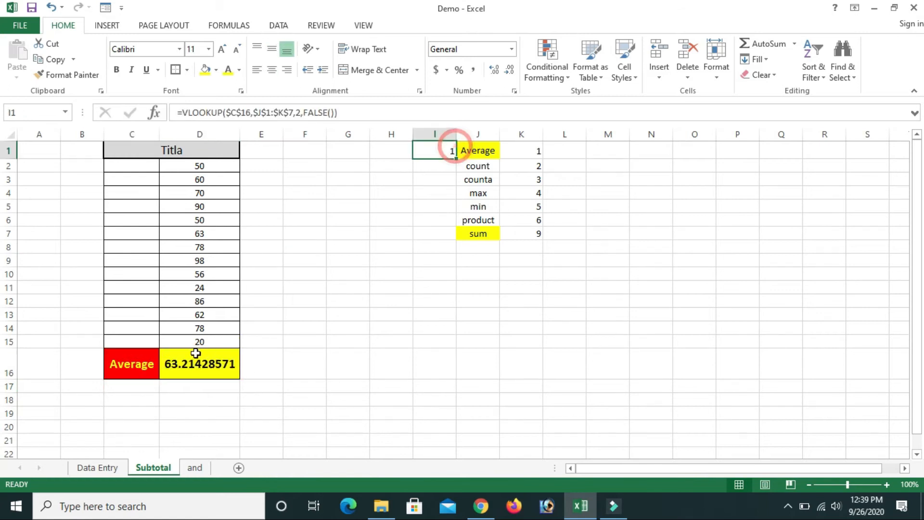
click(199, 365)
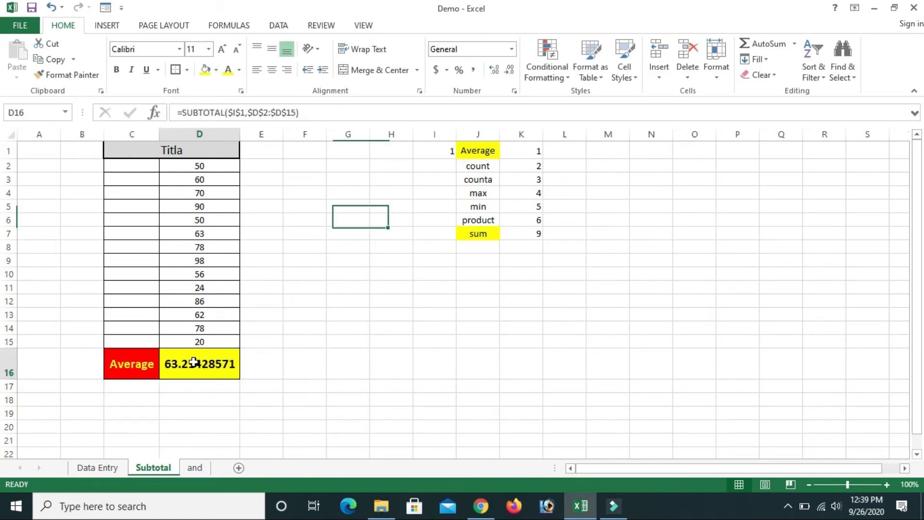
Set the function choice in C16 to sum and compare I1 with K7 and the result in D16
click(131, 359)
click(166, 374)
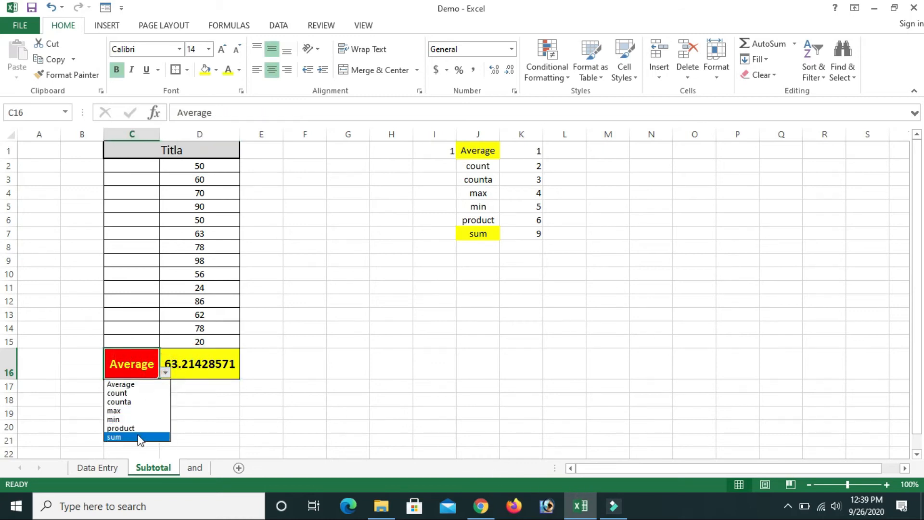
click(138, 436)
click(319, 399)
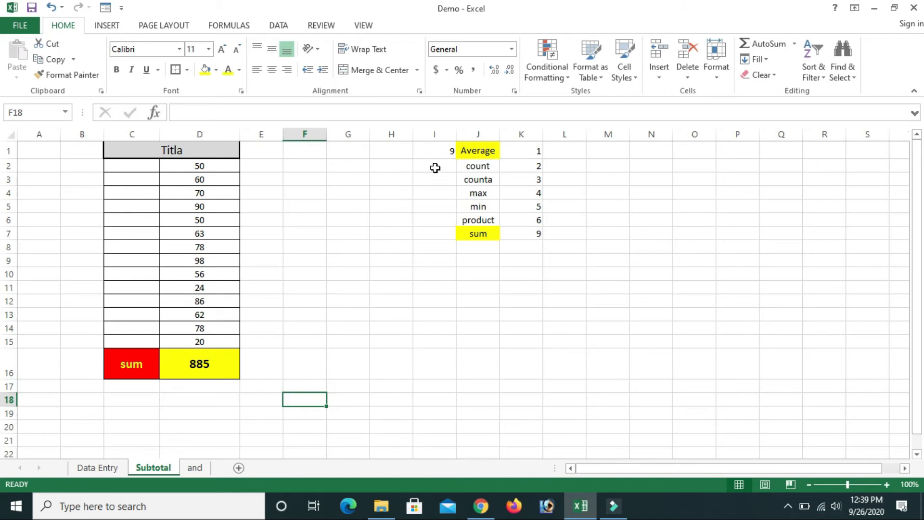
click(448, 152)
click(534, 233)
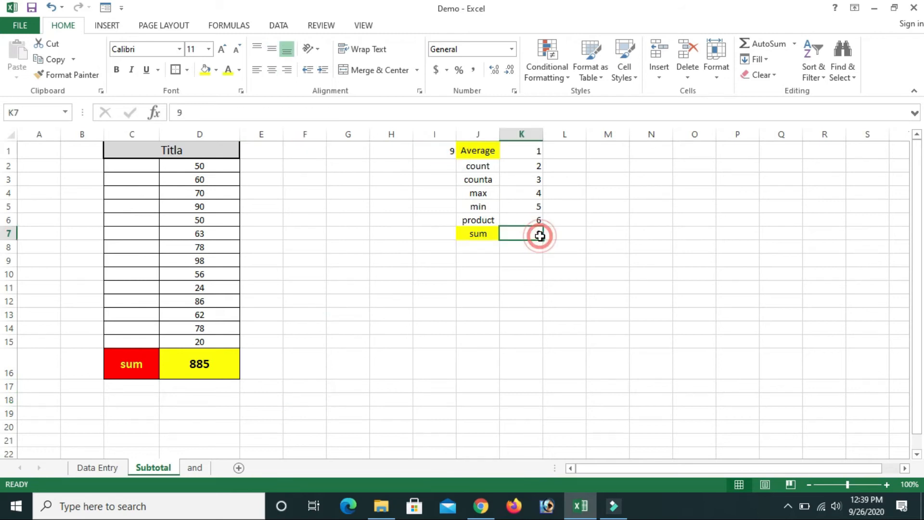
click(214, 365)
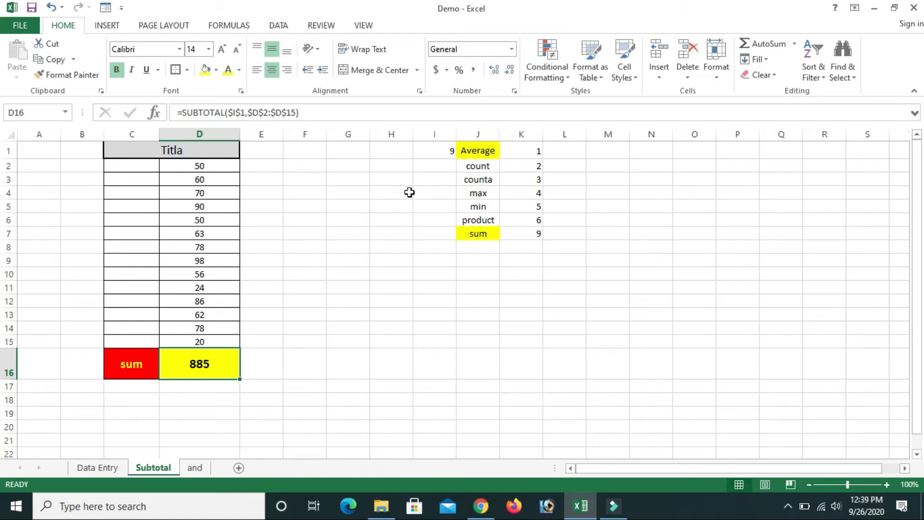
Clear I1 as a trial, undo the deletion, and examine the arguments of its VLOOKUP formula
click(440, 151)
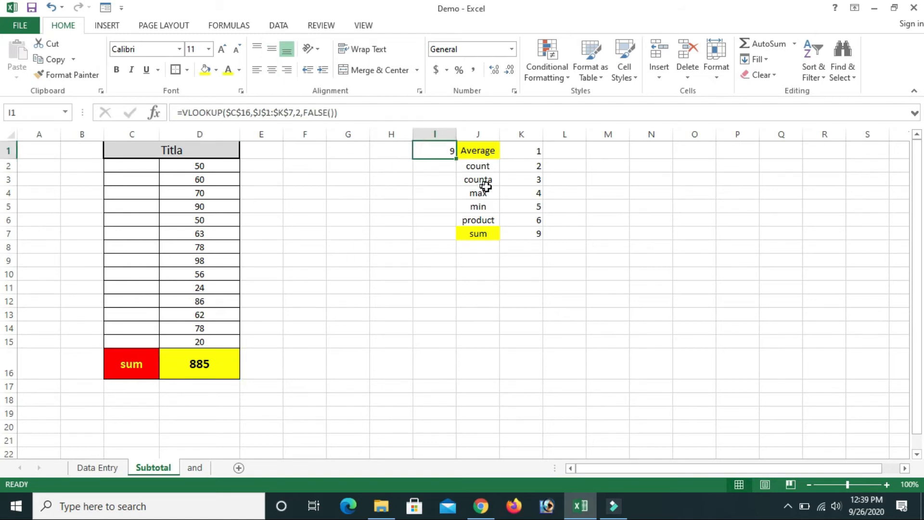
key(Delete)
key(ctrl+z)
click(211, 115)
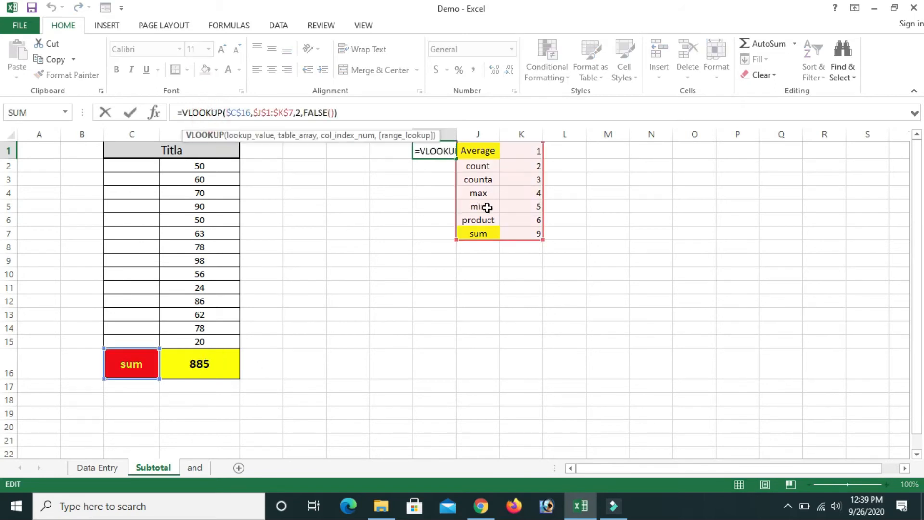
key(Escape)
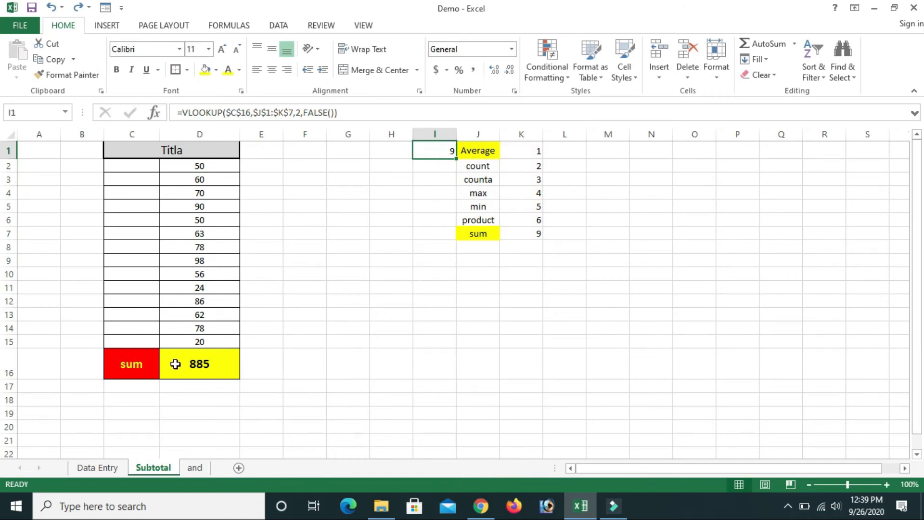
Start nesting a VLOOKUP as the function number in D16's SUBTOTAL formula, with $C$16 as the lookup value
click(174, 363)
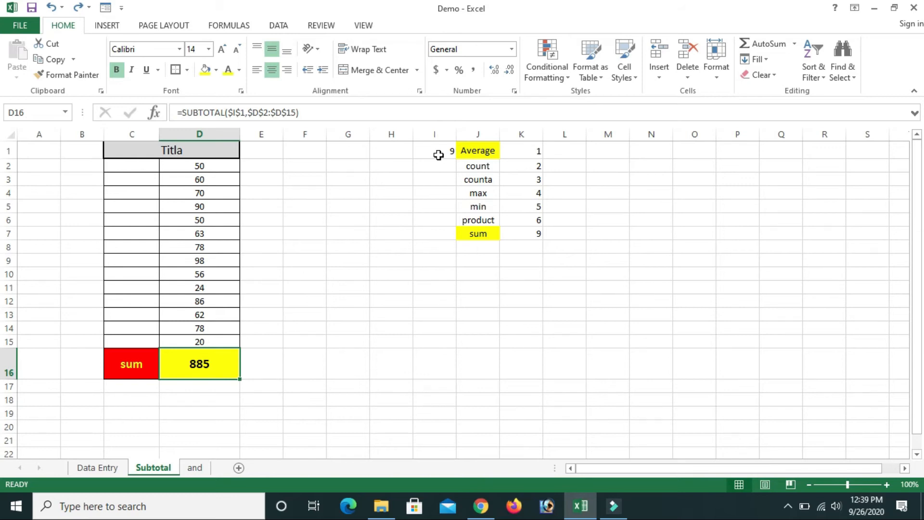
click(228, 109)
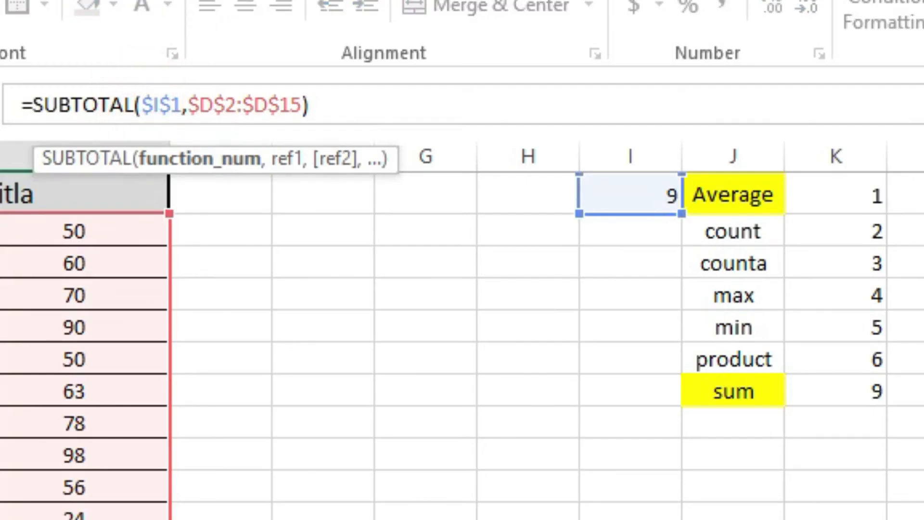
text(vloo)
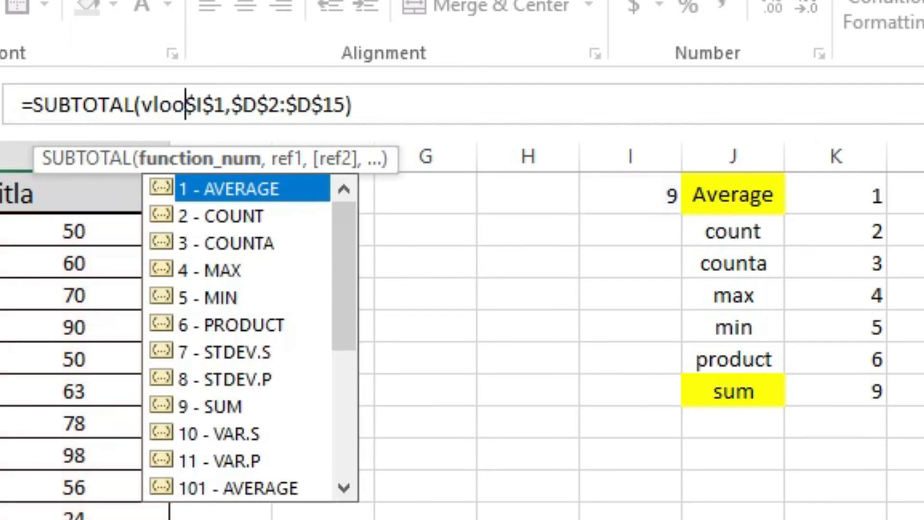
text(kup()
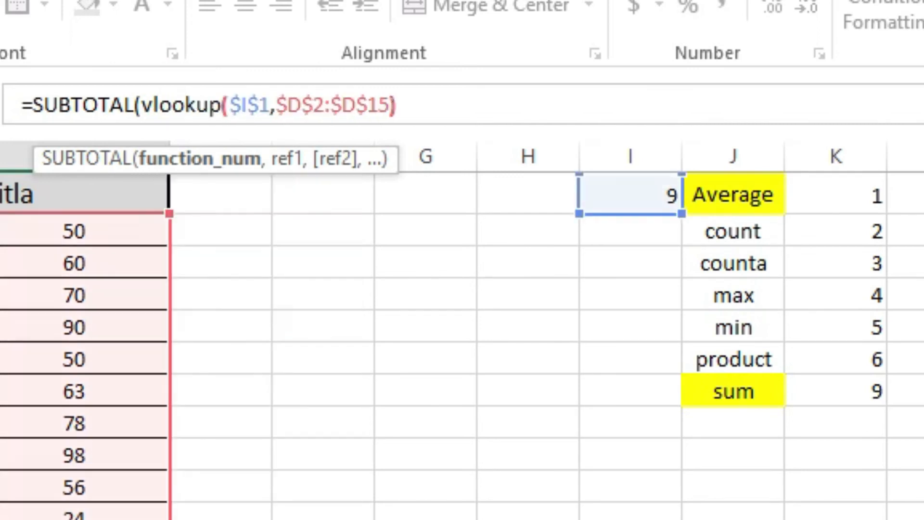
text(C16)
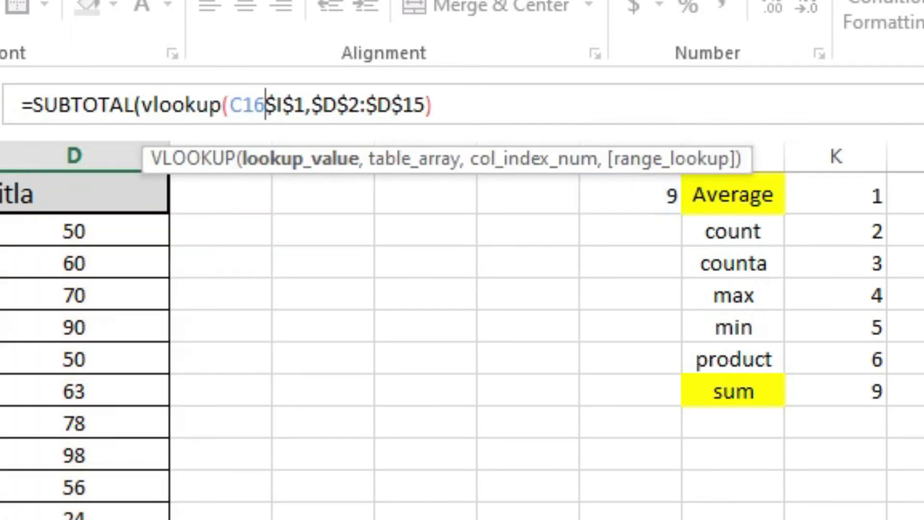
key(F4)
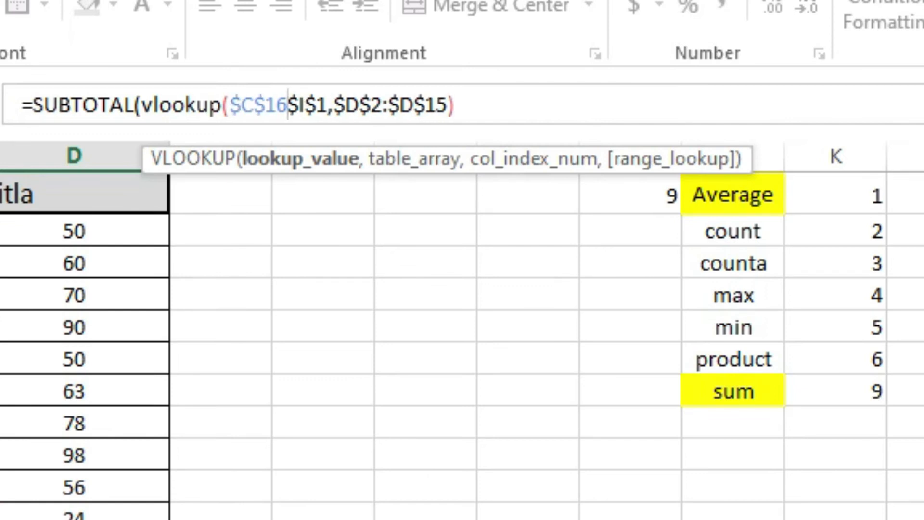
Complete D16's nested VLOOKUP with table $J$1:$K$8, column 2 and FALSE, replacing $I$1 while keeping $D$2:$D$15 as the SUBTOTAL range
text(,)
drag(733, 197, 873, 408)
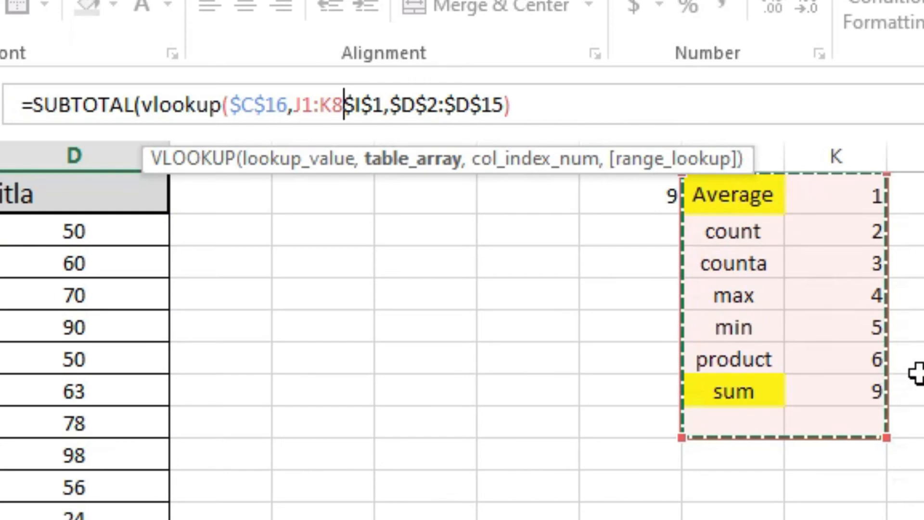
key(F4)
text(,)
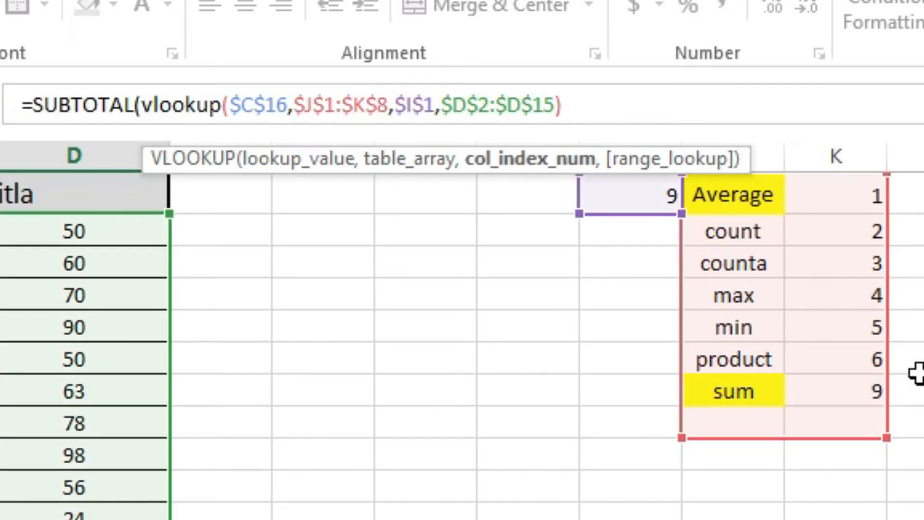
text(2)
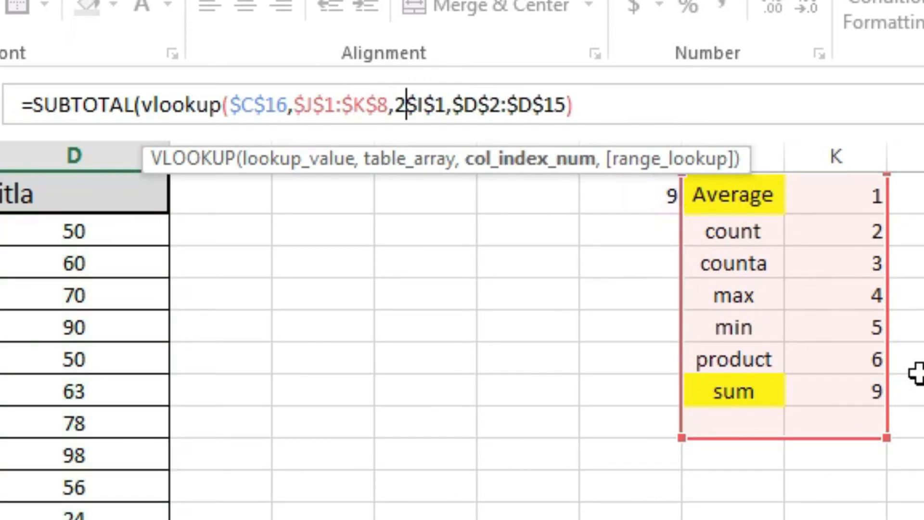
text(,f)
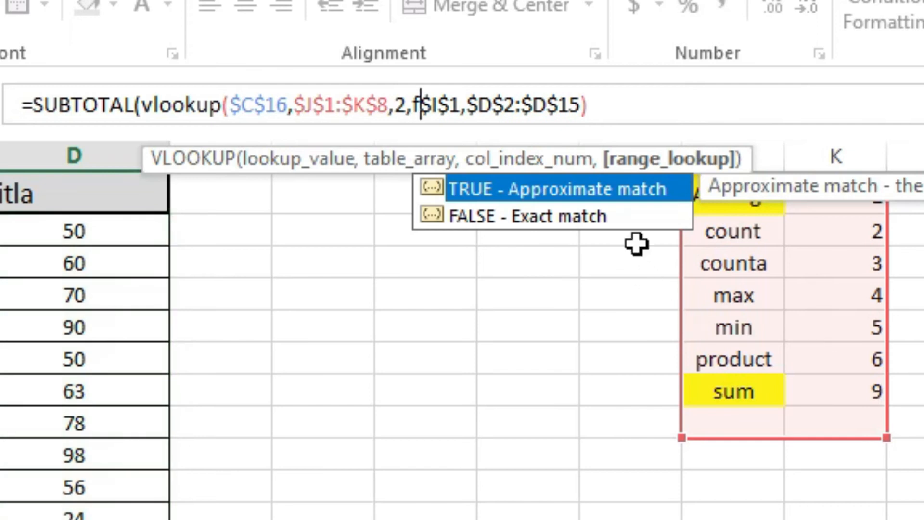
double_click(536, 217)
text())
key(Return)
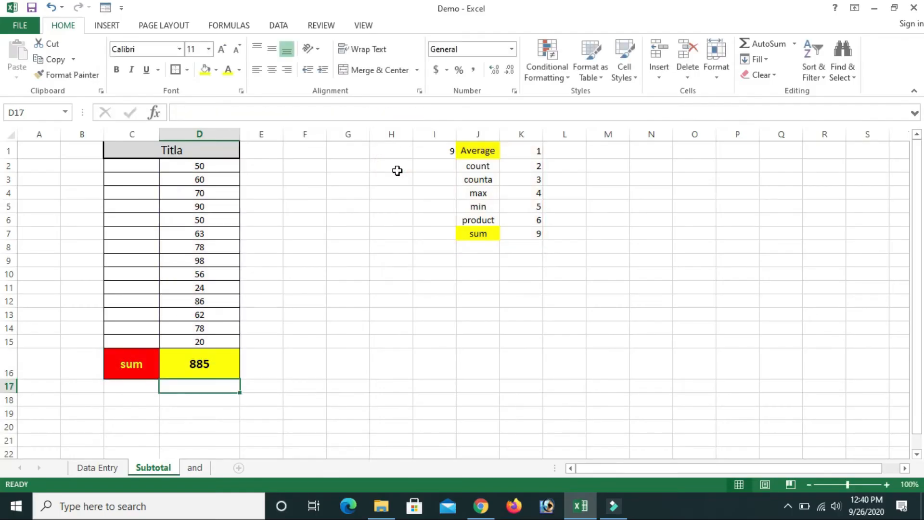
Clear the helper VLOOKUP in I1 to test D16's nested formula, undo the deletion, and check D16 again
click(432, 153)
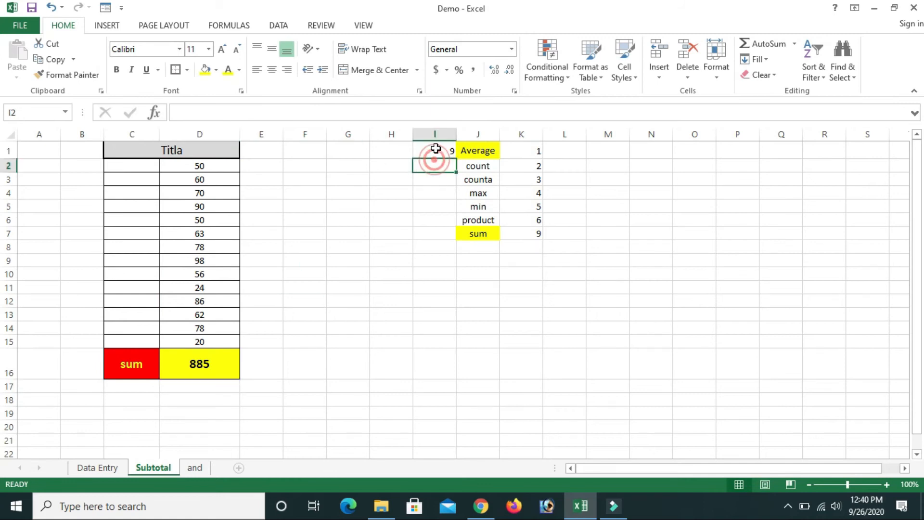
key(Delete)
click(316, 259)
click(200, 361)
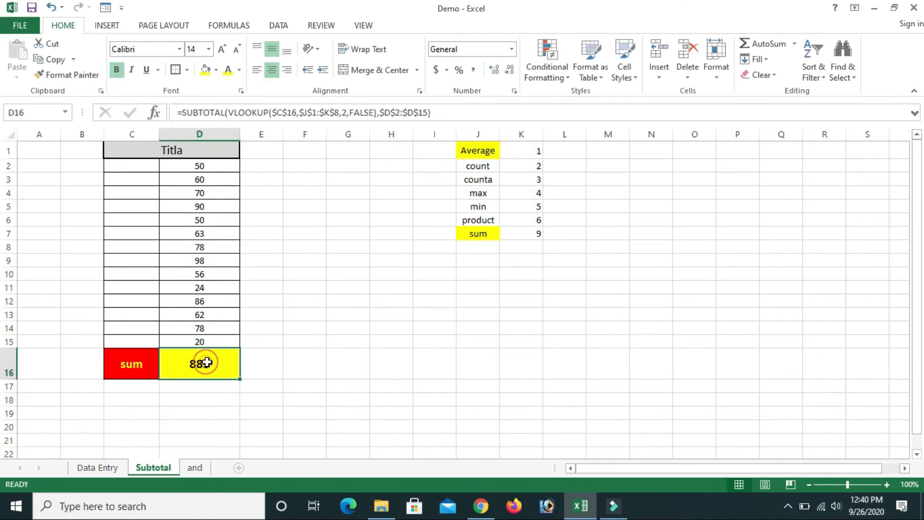
key(ctrl+z)
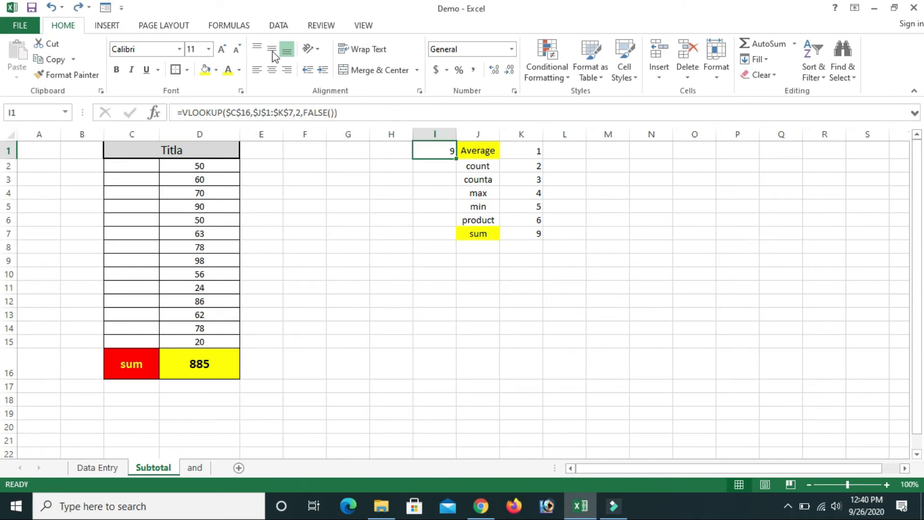
click(334, 198)
click(212, 361)
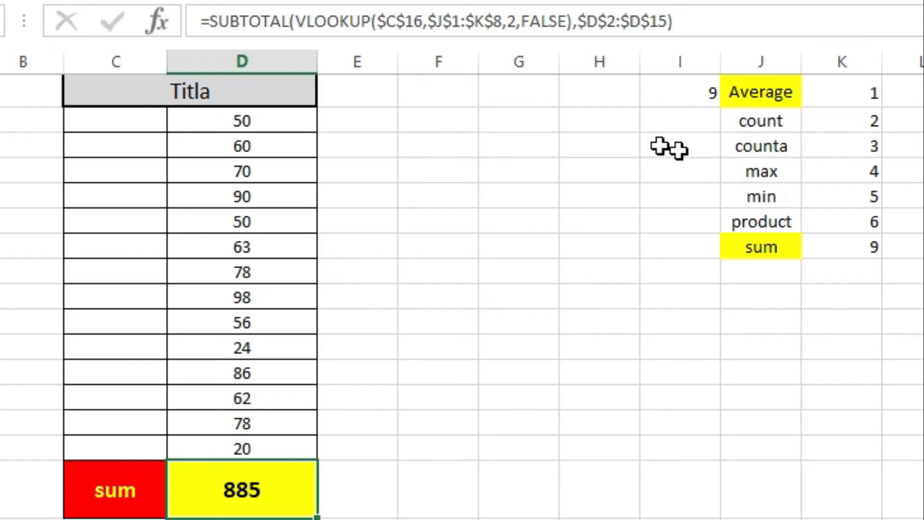
Examine the VLOOKUP arguments in I1 and the $I$1 reference used as the function number in D16's SUBTOTAL formula
click(713, 90)
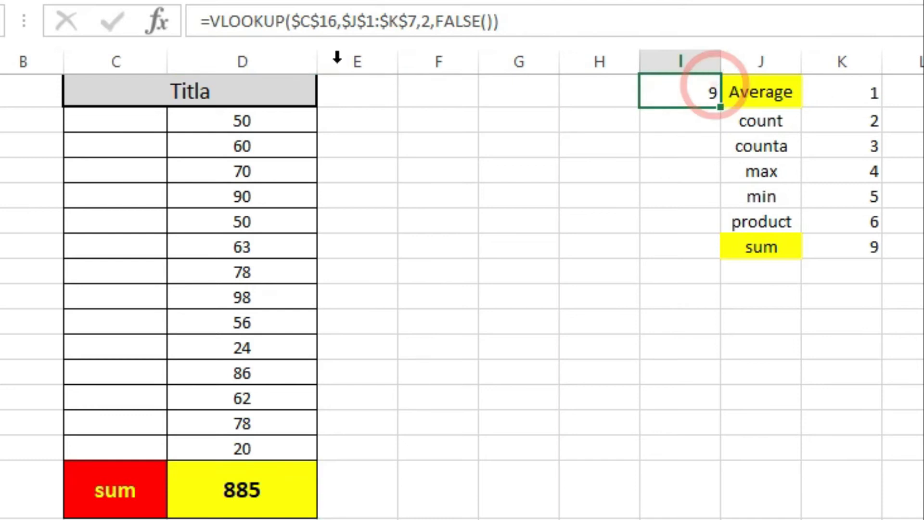
click(338, 21)
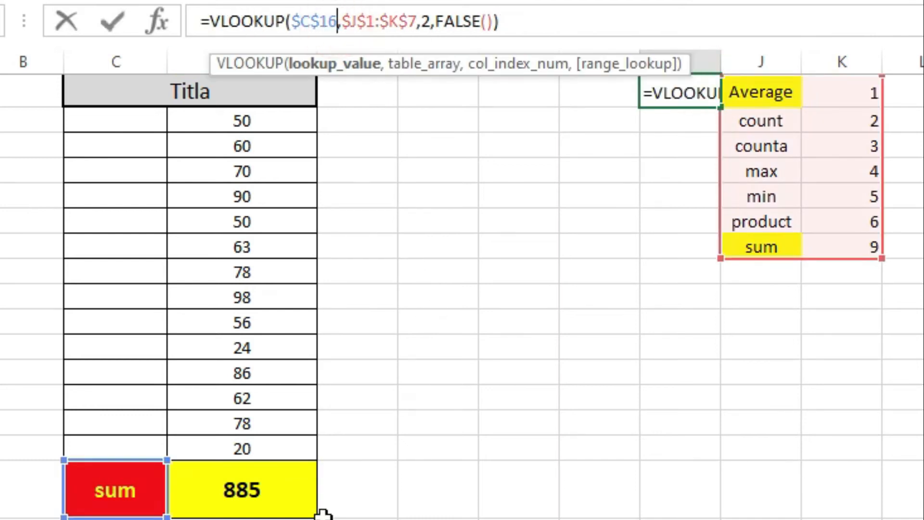
key(Escape)
click(288, 489)
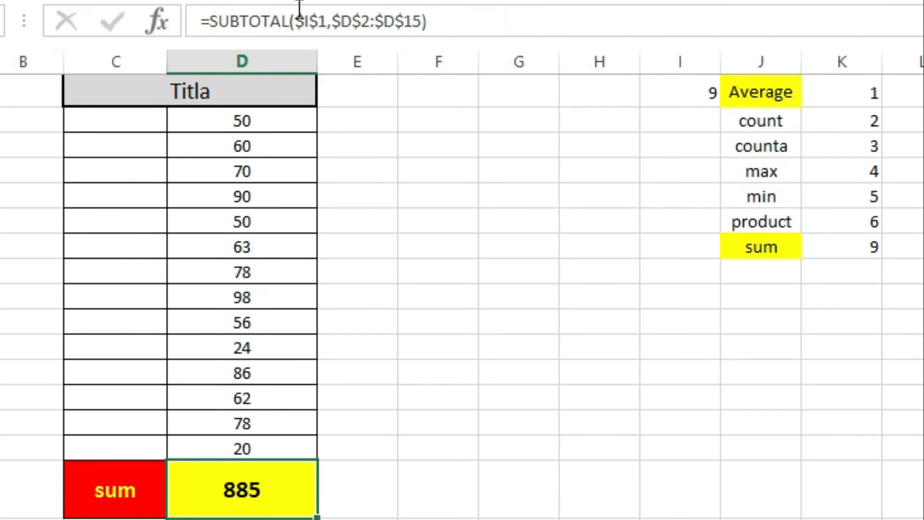
click(328, 21)
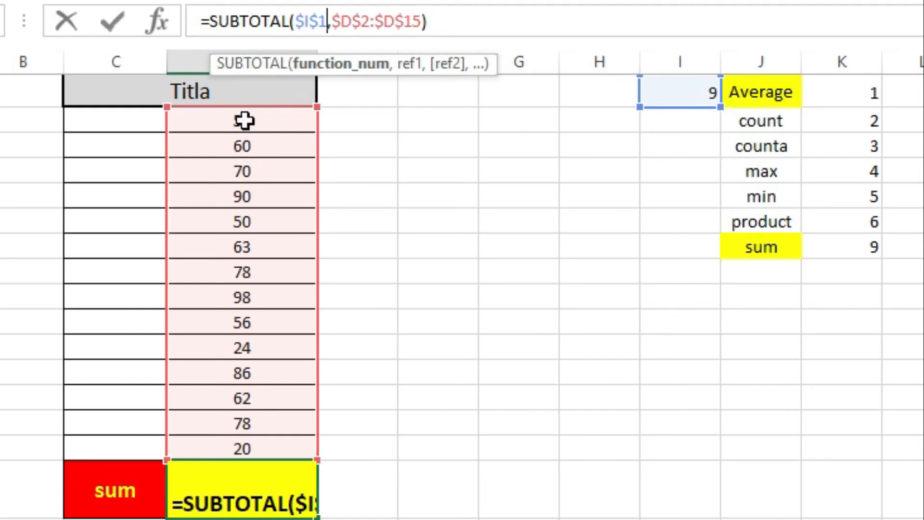
key(Return)
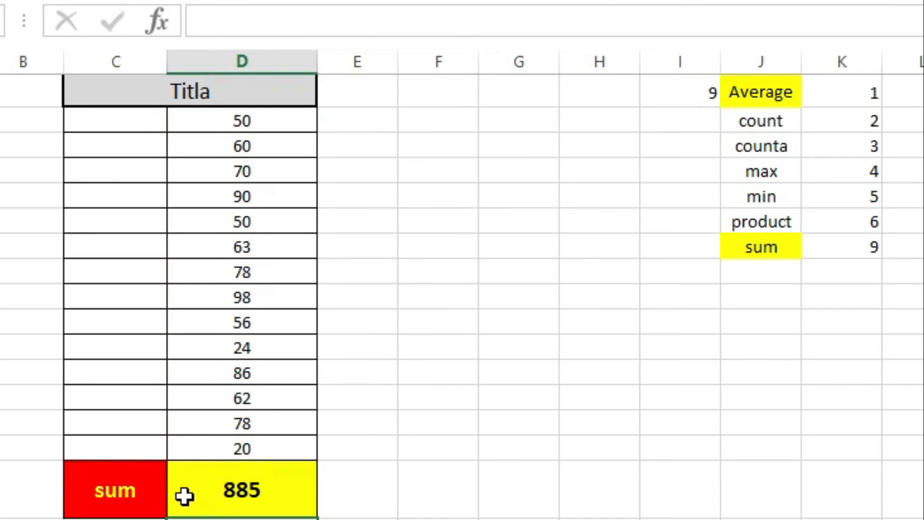
click(183, 494)
Edit the VLOOKUP in I1 so its last argument is plain FALSE without the extra parentheses
click(708, 95)
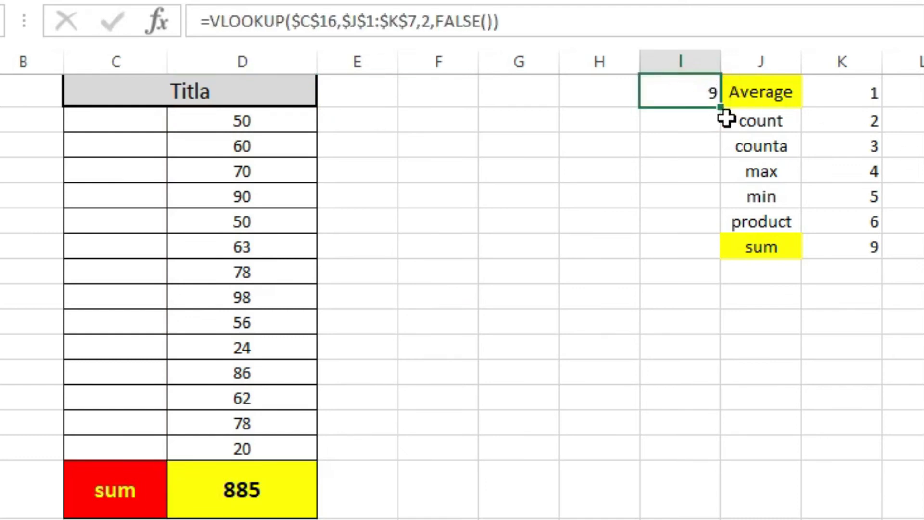
click(533, 21)
key(BackSpace)
key(BackSpace)
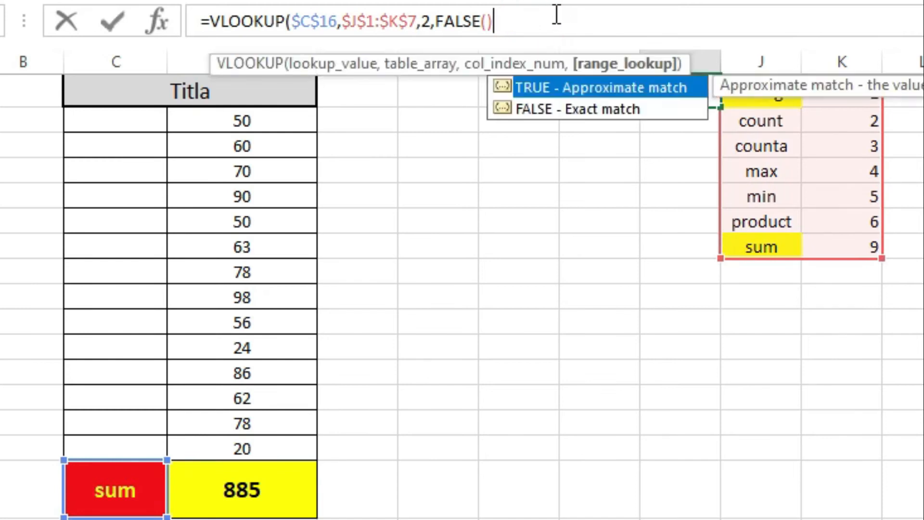
key(BackSpace)
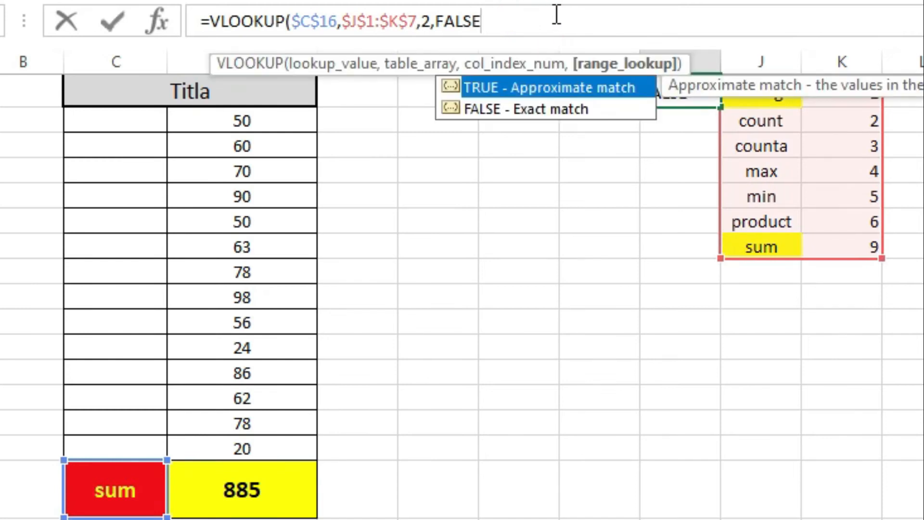
text())
key(Return)
Copy I1's VLOOKUP without its equals sign and paste it over $I$1 in D16's SUBTOTAL formula
click(697, 91)
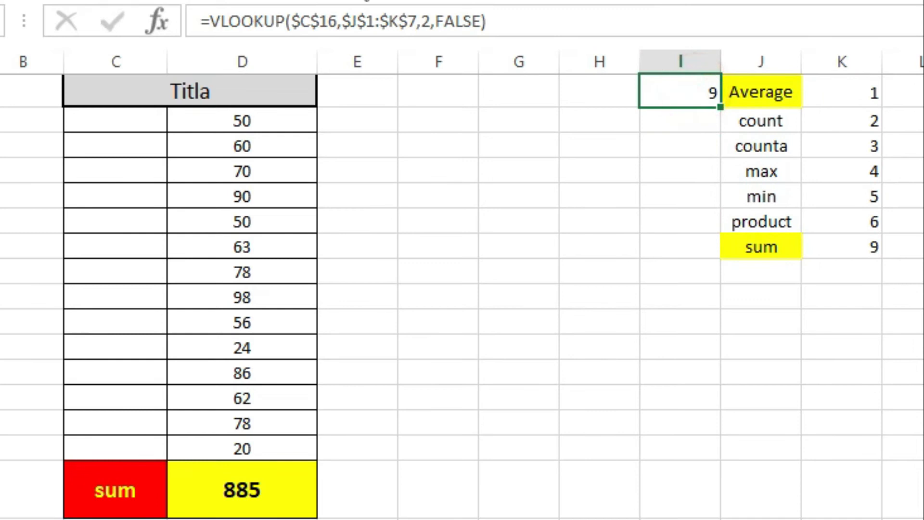
drag(573, 29, 211, 22)
key(ctrl+c)
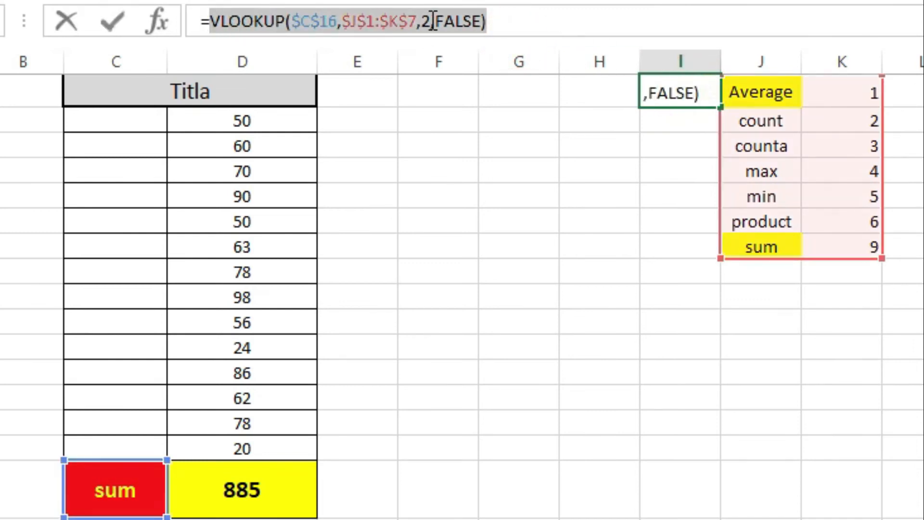
key(Escape)
click(280, 494)
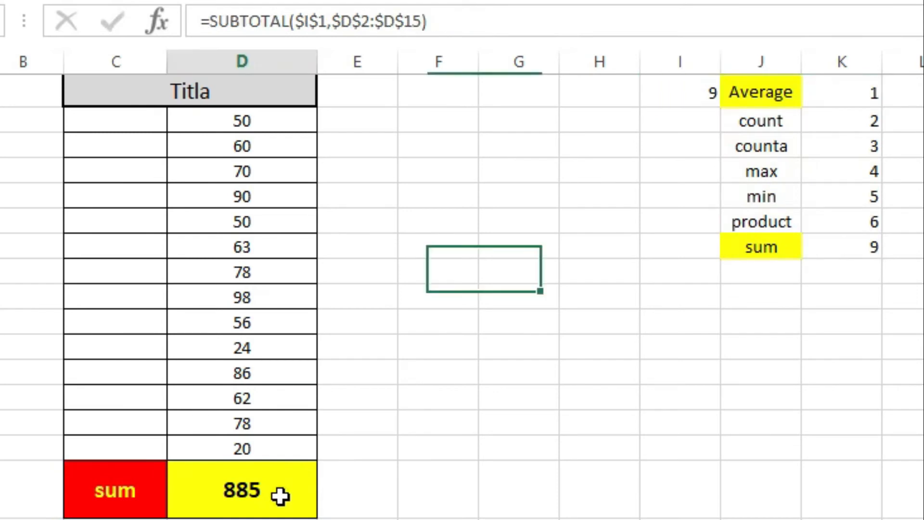
drag(327, 23, 312, 23)
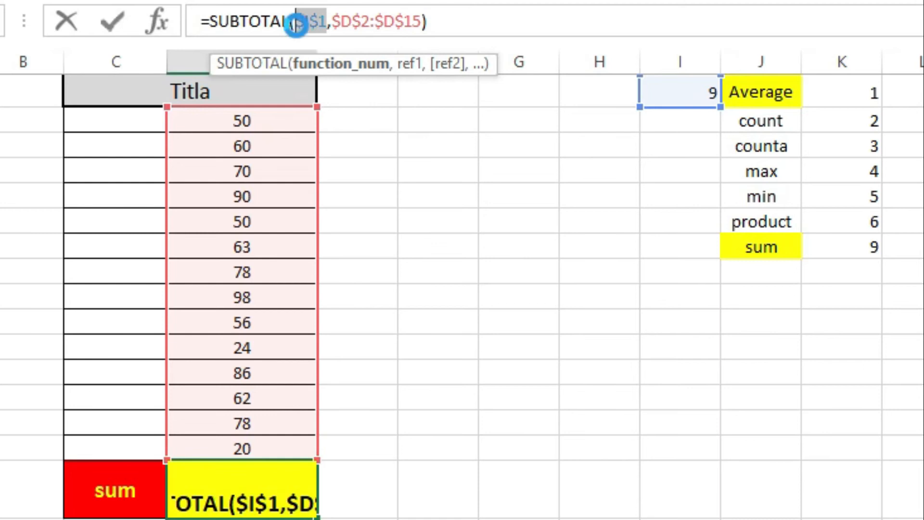
key(ctrl+v)
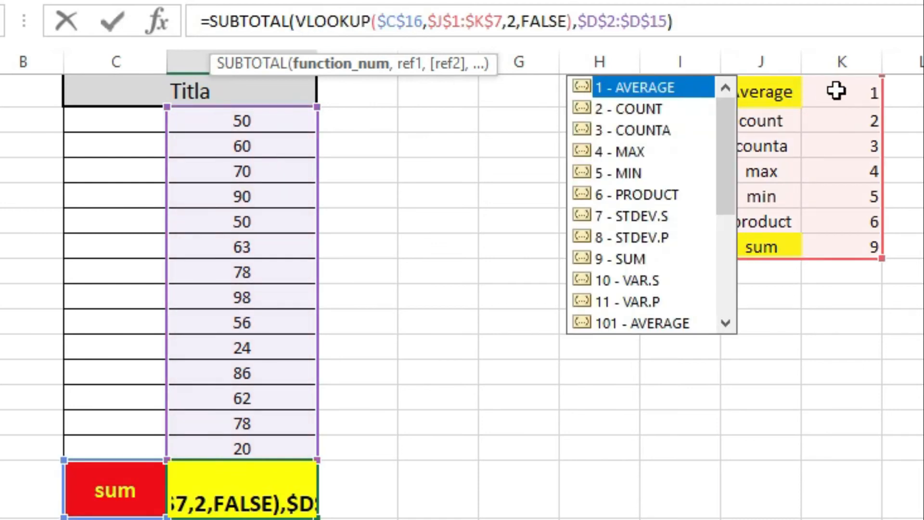
key(Return)
Clear the helper formula in I1 and examine the nested VLOOKUP inside D16's SUBTOTAL formula
click(694, 95)
key(Delete)
click(682, 365)
click(220, 479)
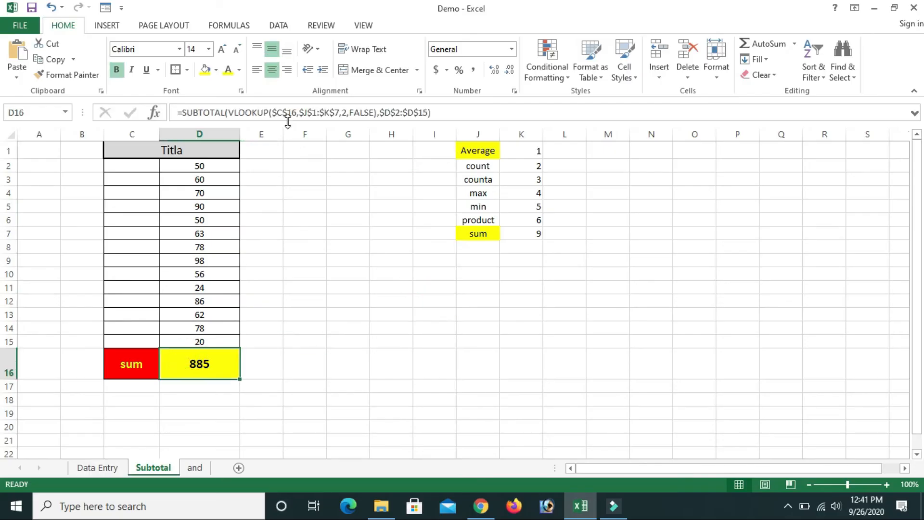
click(281, 112)
drag(335, 117, 264, 114)
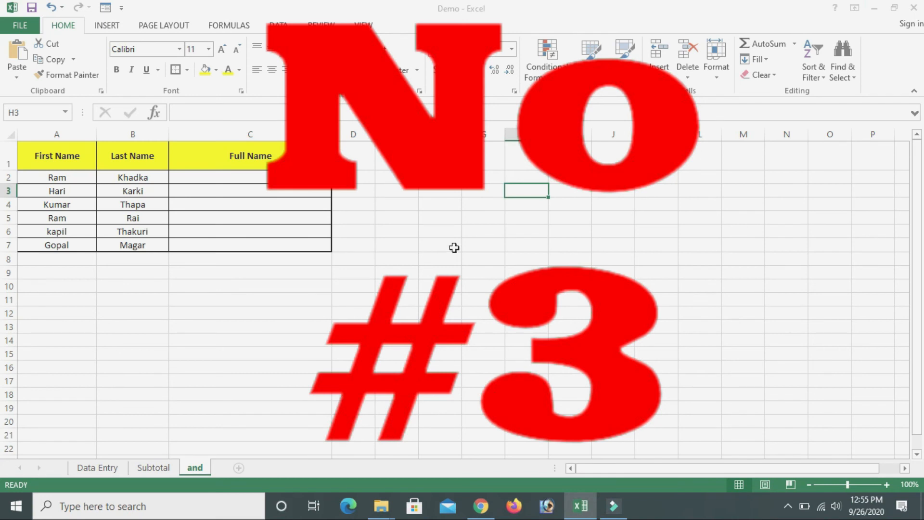
Examine the First Name, Last Name and Full Name columns of the table on the "and" sheet
click(147, 231)
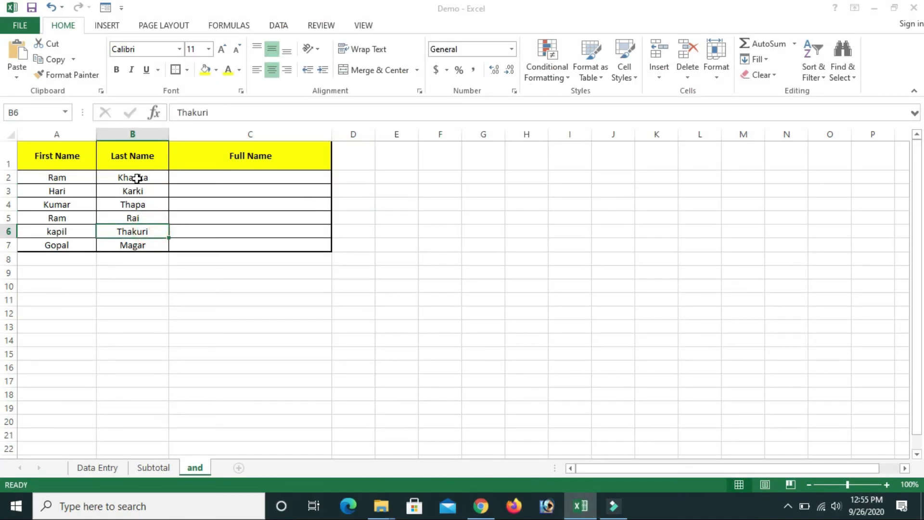
drag(138, 177, 111, 316)
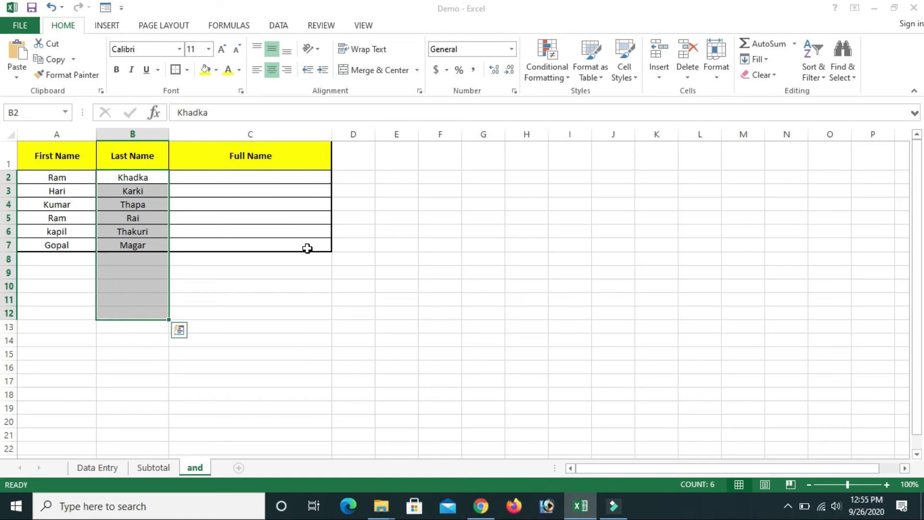
click(305, 246)
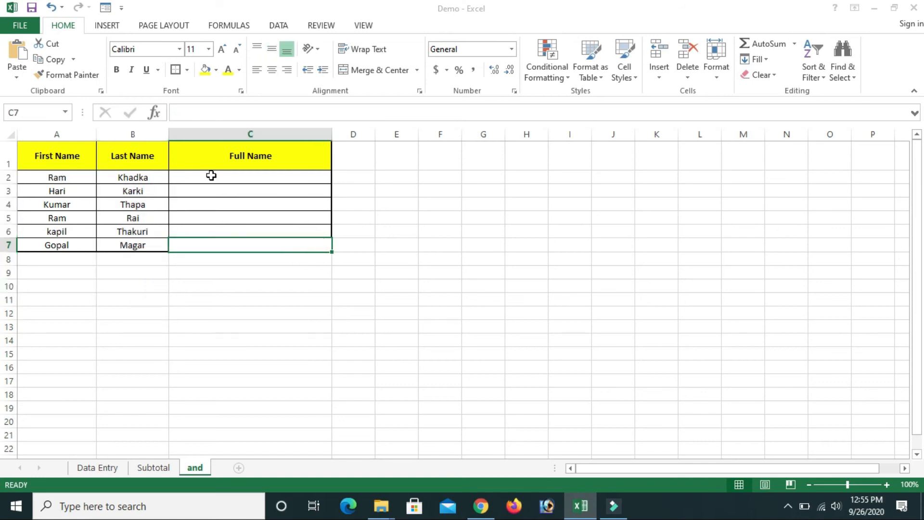
drag(47, 164, 48, 245)
drag(124, 157, 123, 288)
click(345, 225)
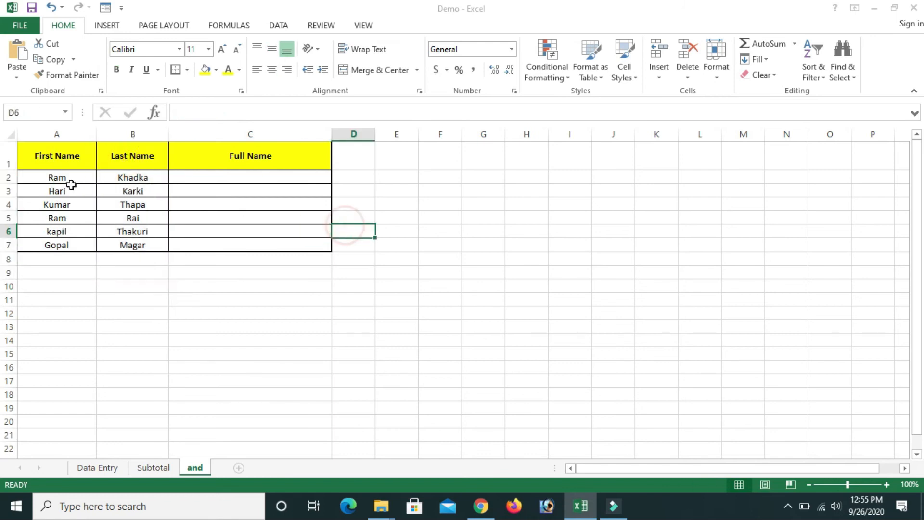
click(65, 180)
click(120, 188)
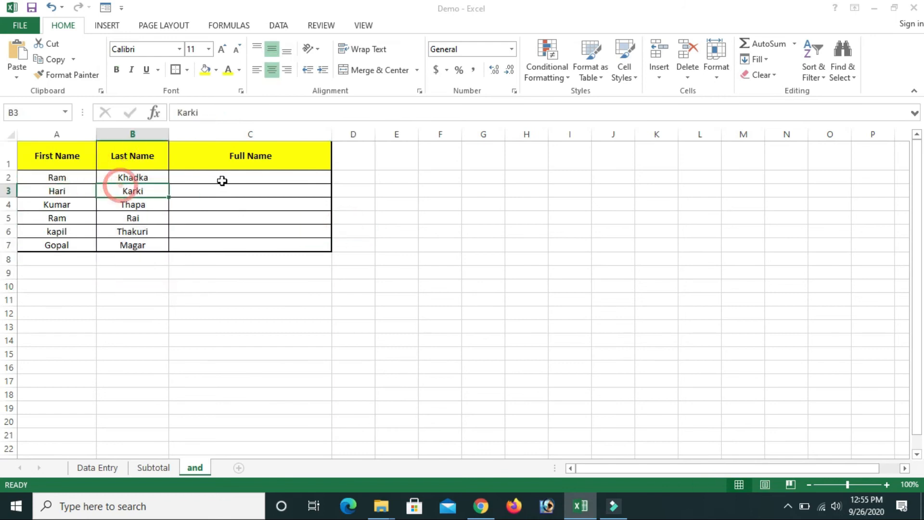
click(148, 178)
click(226, 179)
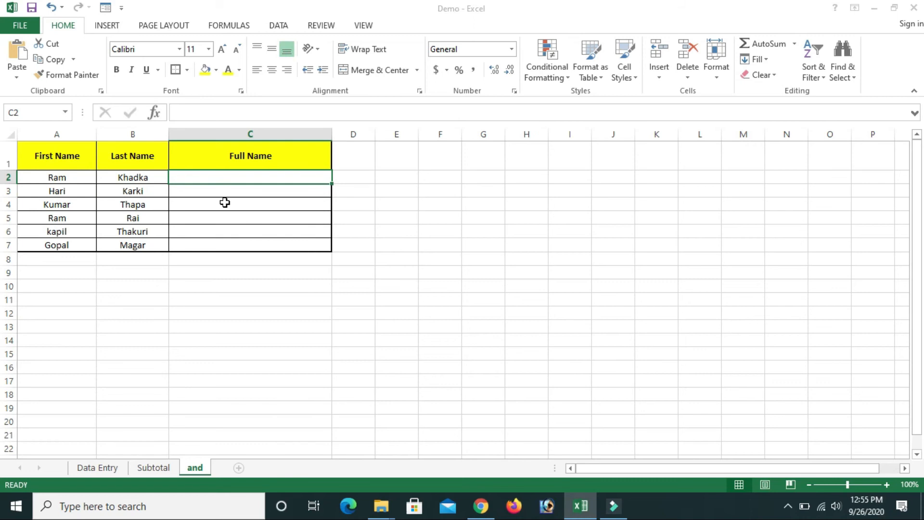
click(223, 203)
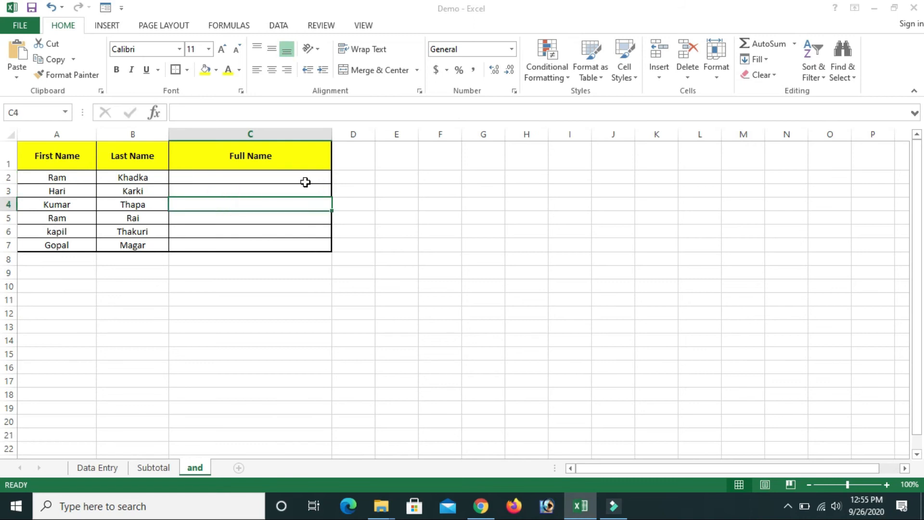
Enter the formula =A2&B2 in C2 to join the first and last name
click(252, 174)
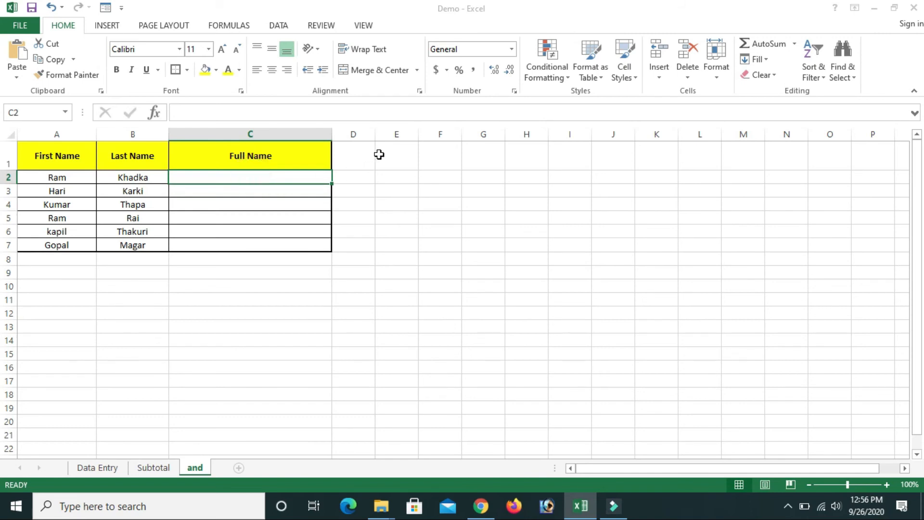
text(=)
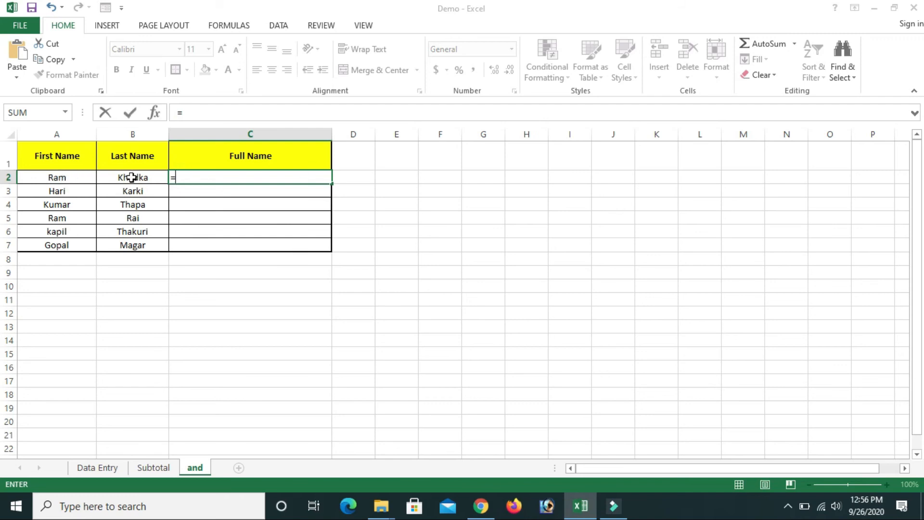
click(69, 178)
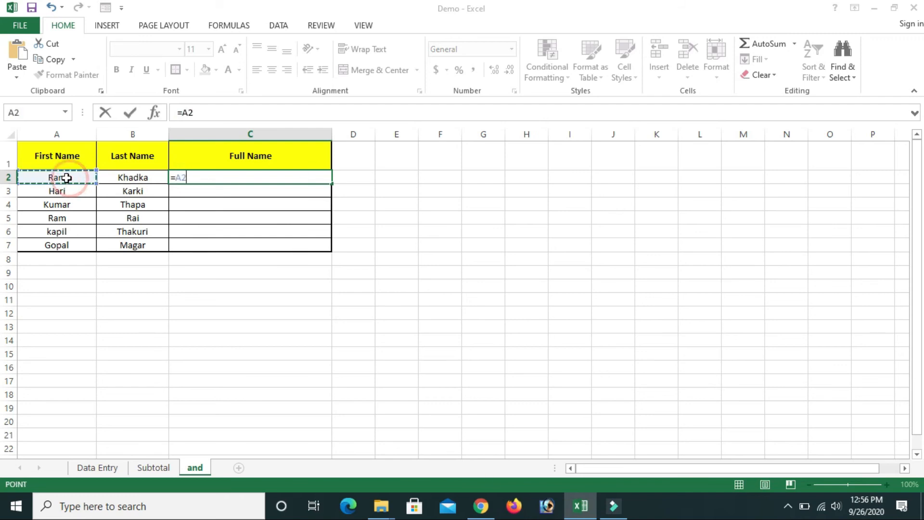
text(&)
click(144, 176)
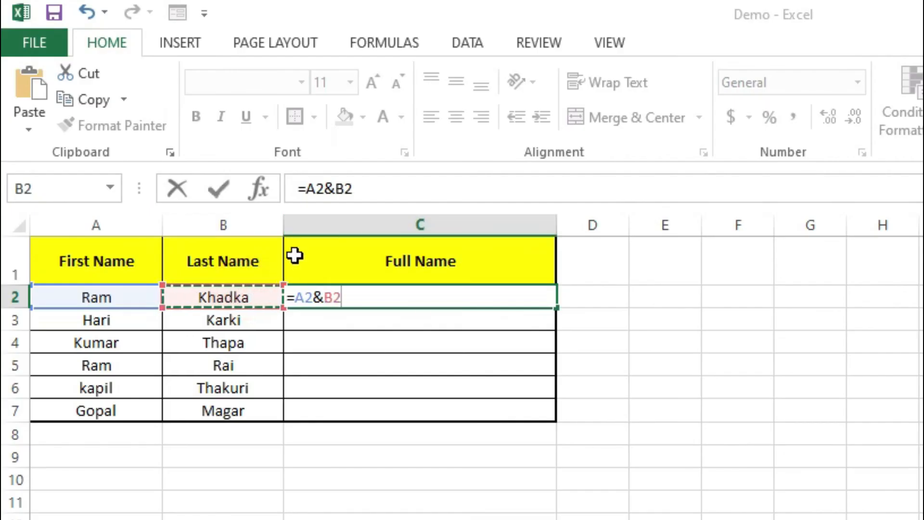
key(Return)
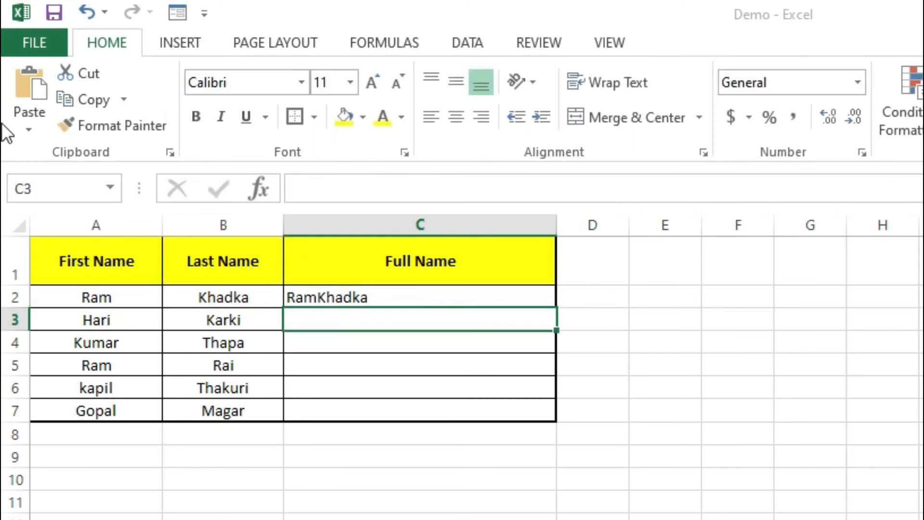
Fill the =A2&B2 formula from C2 down through C7
click(317, 295)
drag(556, 306, 548, 415)
click(644, 370)
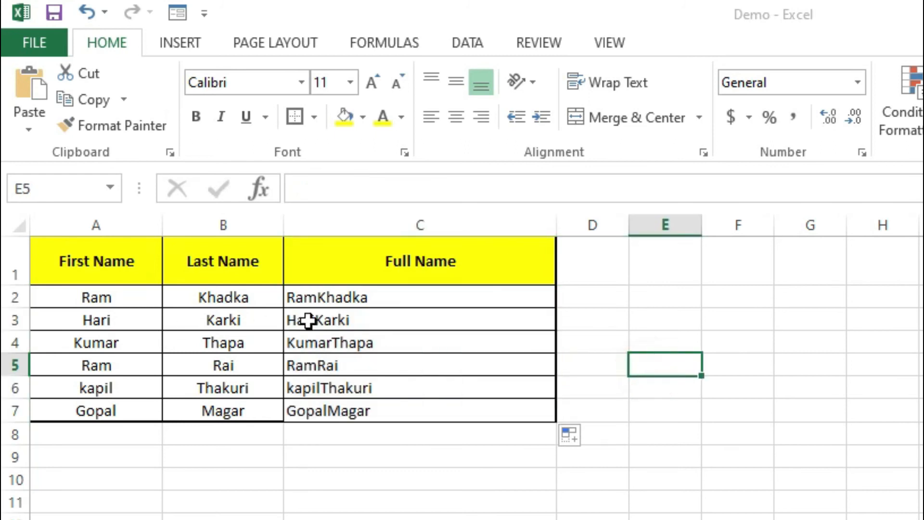
Change C2's formula to =A2&" "&B2 so a space separates the first and last name
click(359, 293)
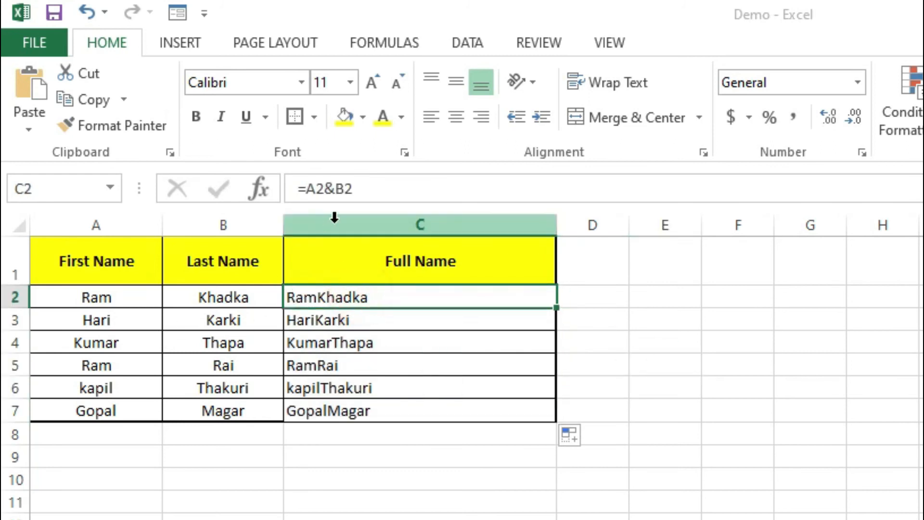
drag(354, 187, 336, 189)
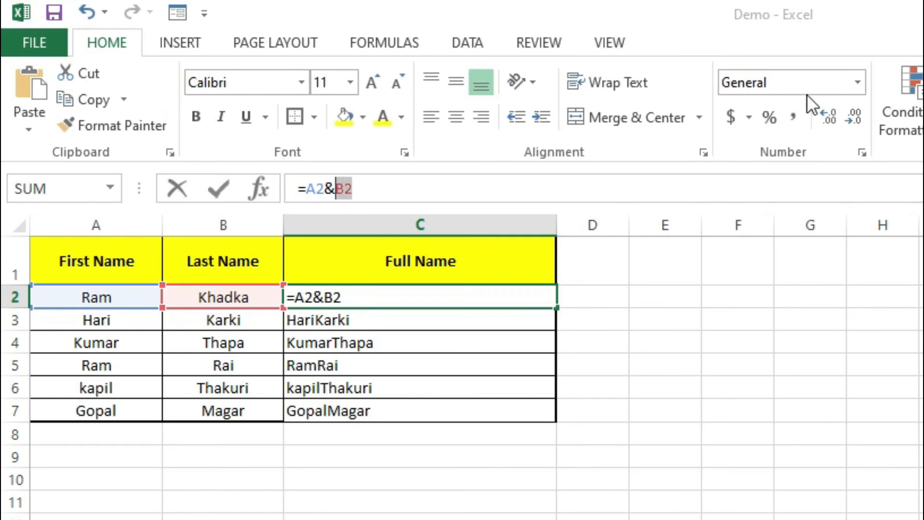
key(BackSpace)
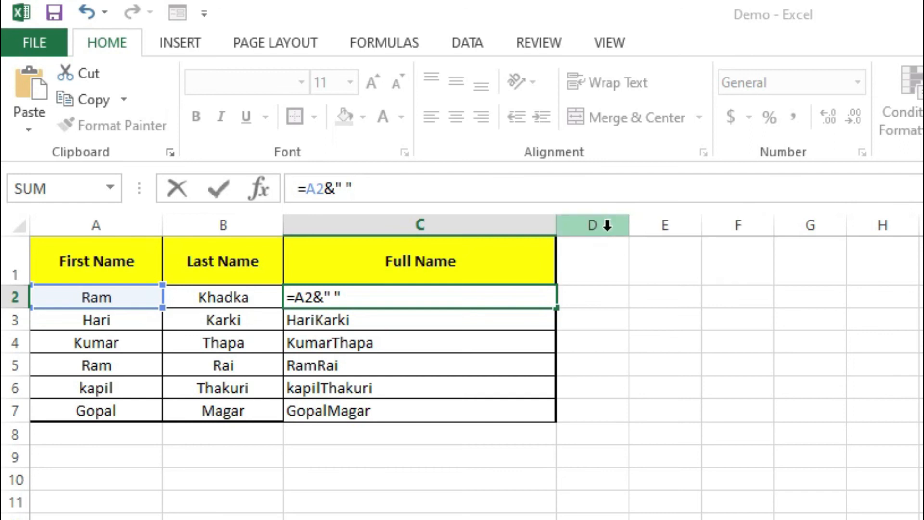
text(&)
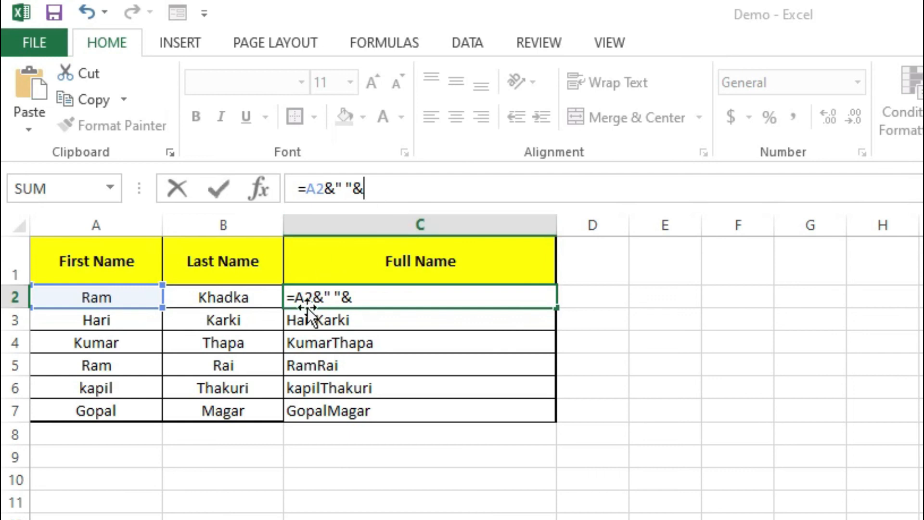
click(200, 298)
key(Return)
Fill C2's formula containing the space down through C7, and check C2 against its source cells A2 and B2
click(330, 295)
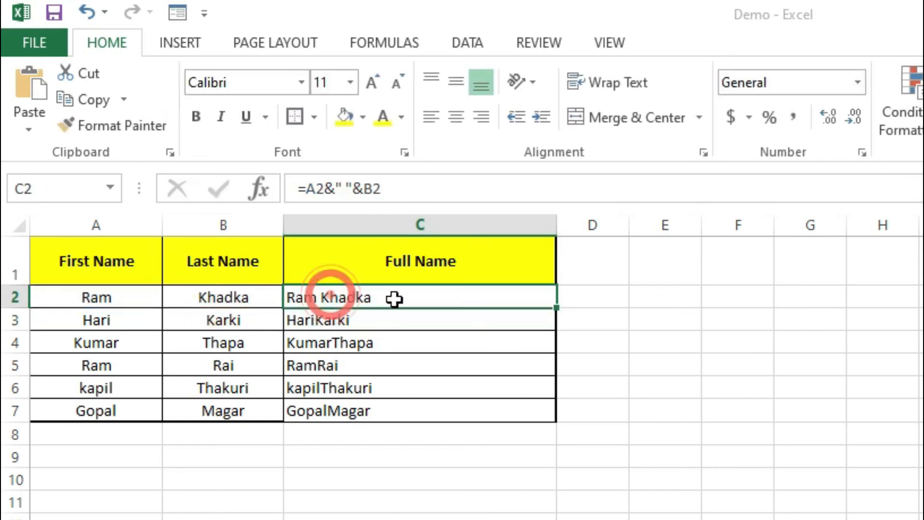
drag(554, 308, 548, 420)
click(433, 364)
click(392, 295)
click(200, 297)
click(126, 300)
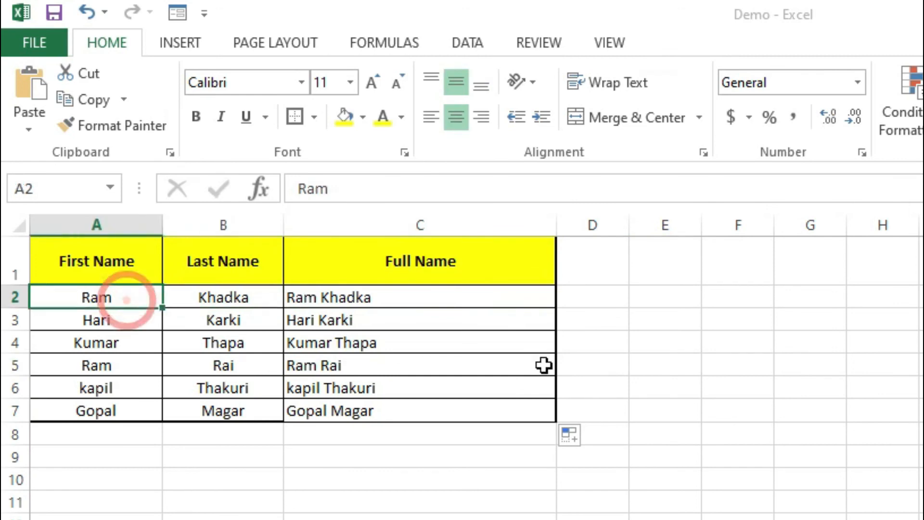
click(405, 293)
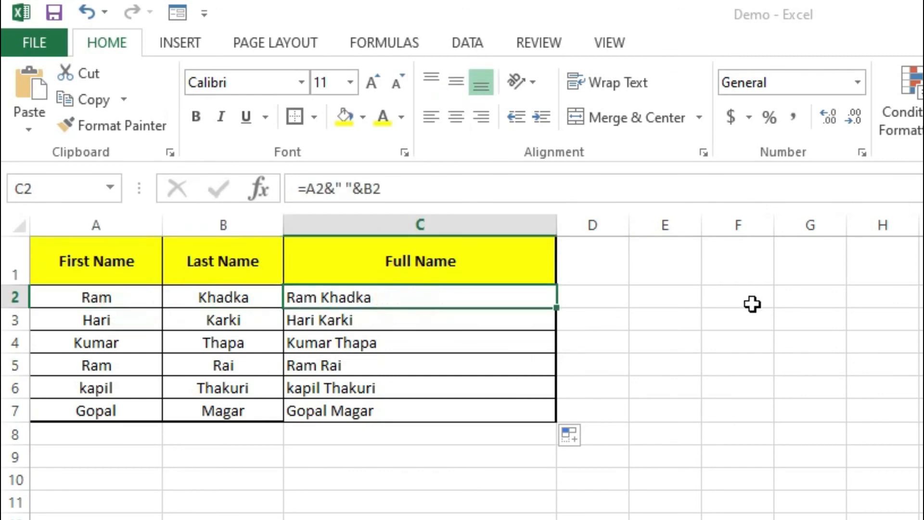
Replace C2's formula with =B2&" "&A2 so the last name comes before the first name
text(=)
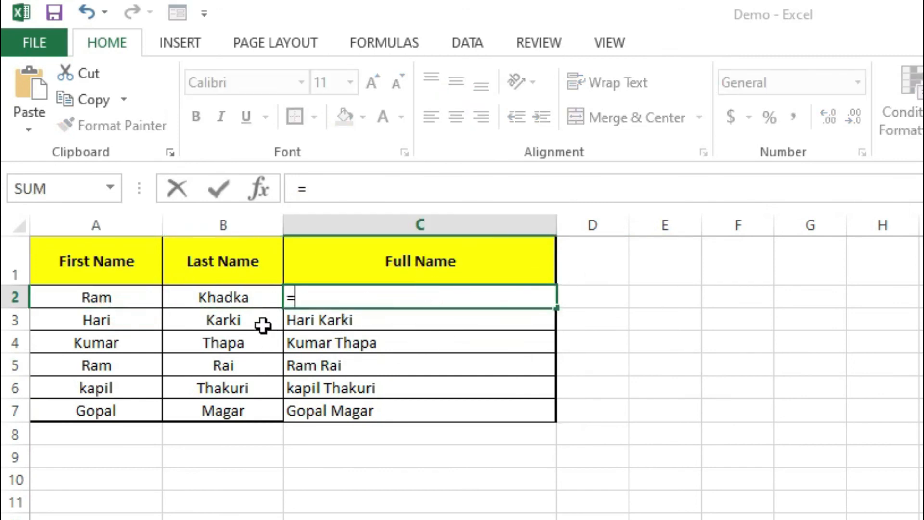
click(250, 300)
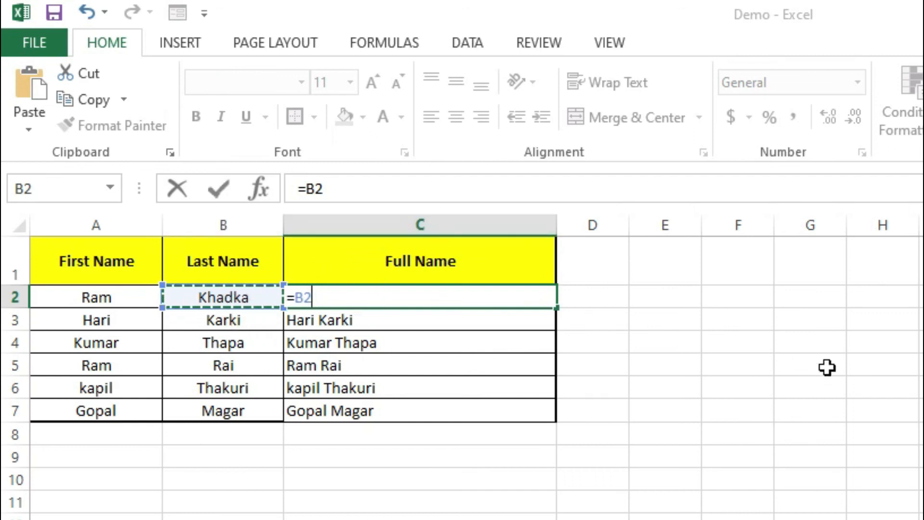
text(&)
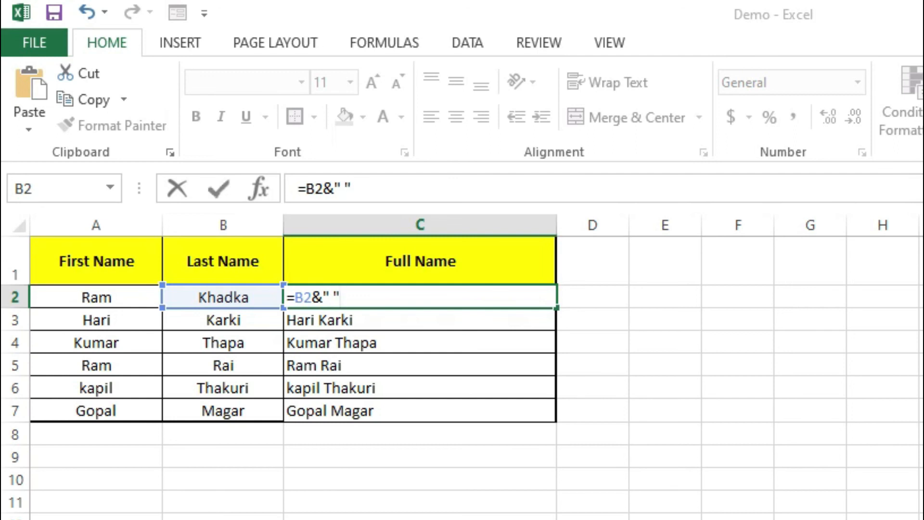
text(&)
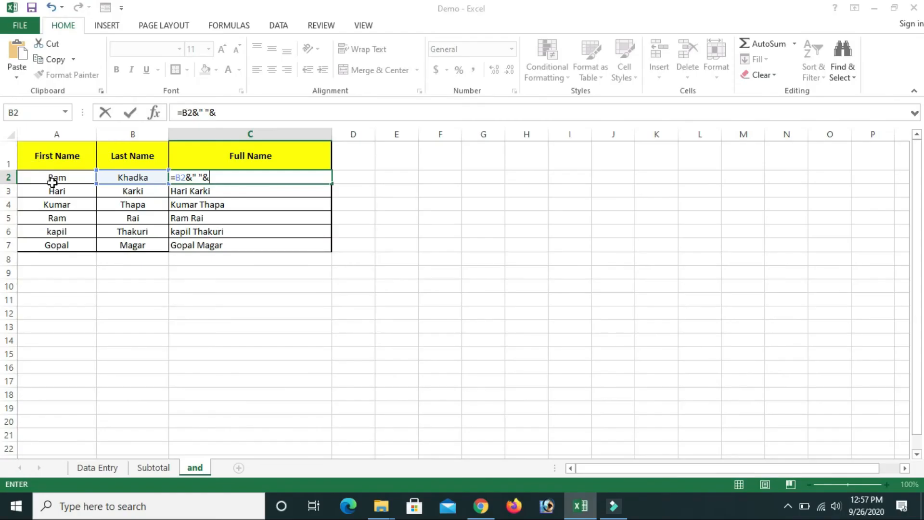
click(89, 299)
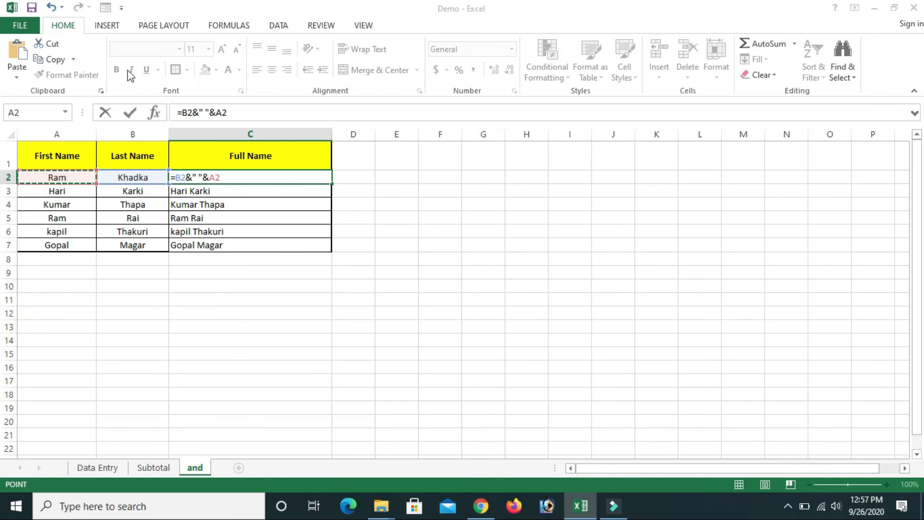
key(Return)
Fill the =B2&" "&A2 formula from C2 down through C7 and check the filled cells
click(275, 179)
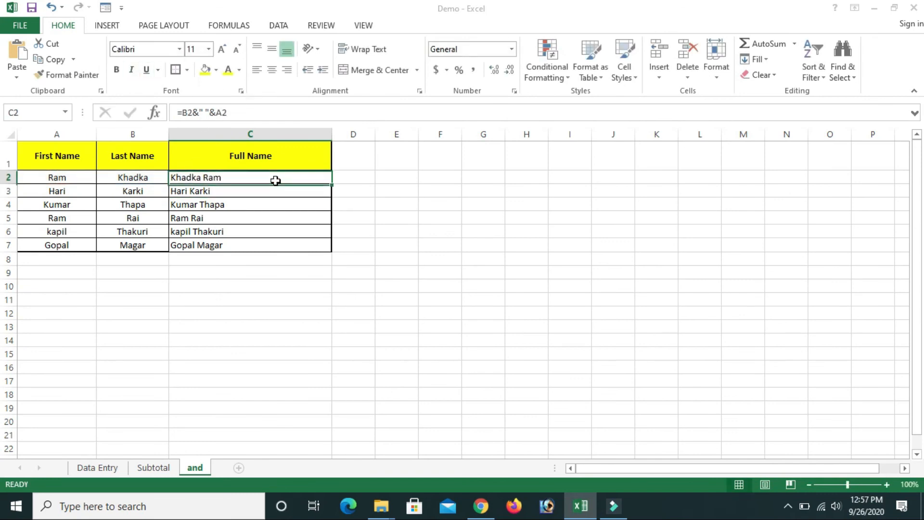
drag(332, 186, 301, 247)
click(270, 221)
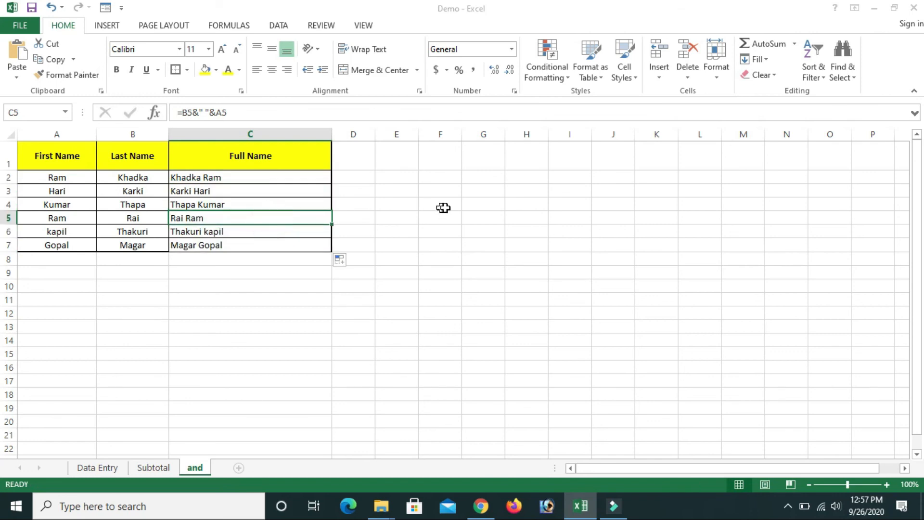
click(266, 179)
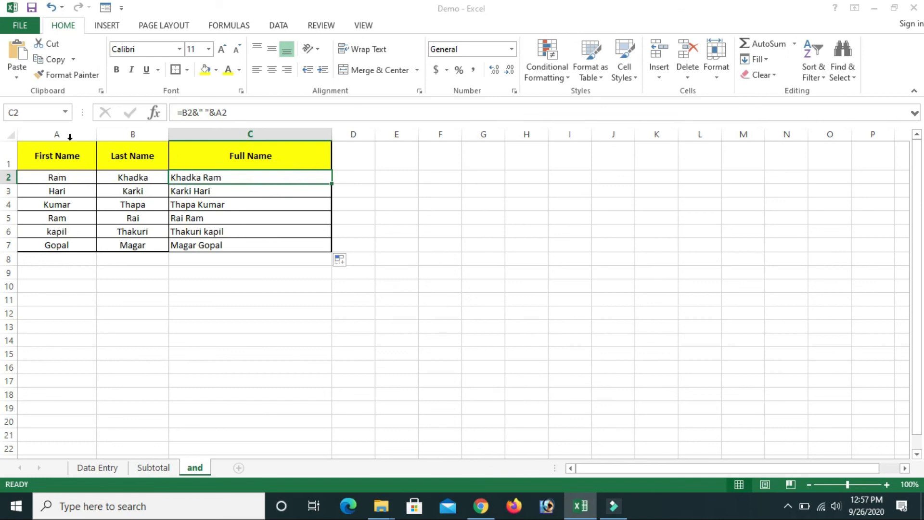
Try deleting the First Name and Last Name columns while Full Name still holds formulas, and undo the deletion
drag(62, 133, 108, 132)
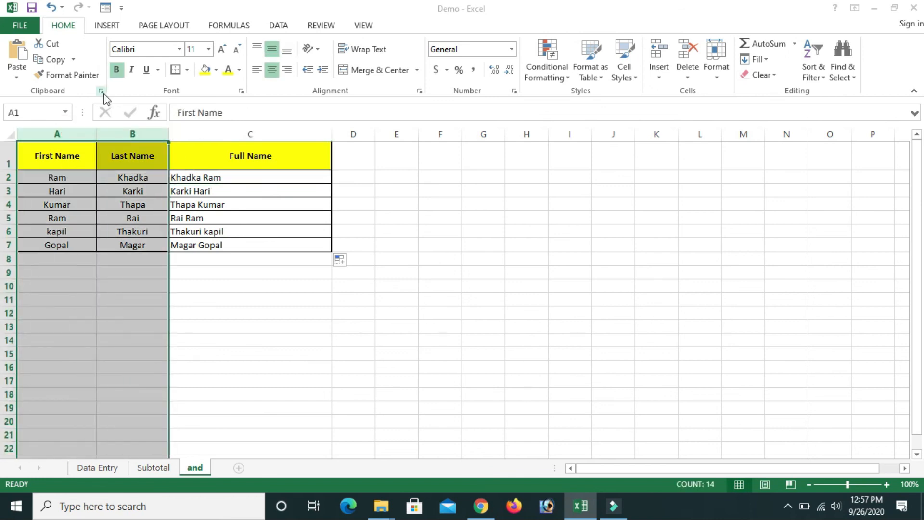
key(ctrl+minus)
click(160, 228)
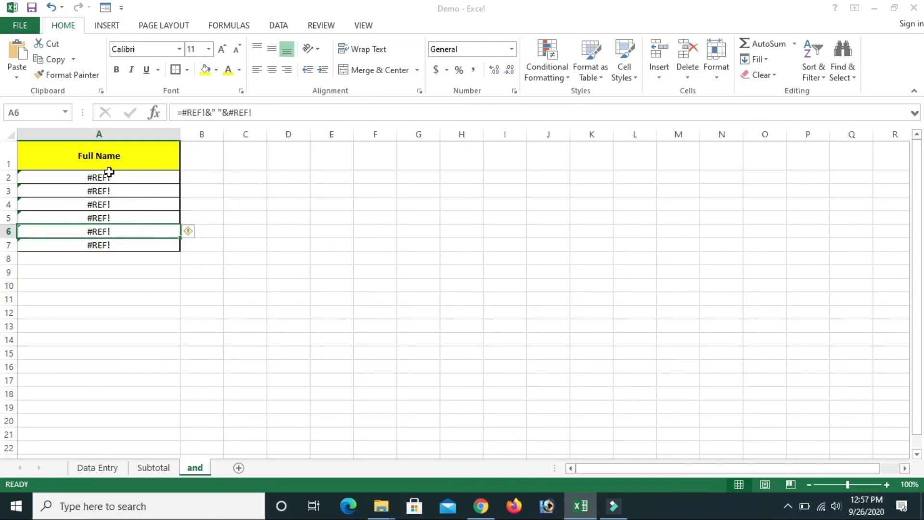
drag(107, 177, 103, 231)
key(ctrl+z)
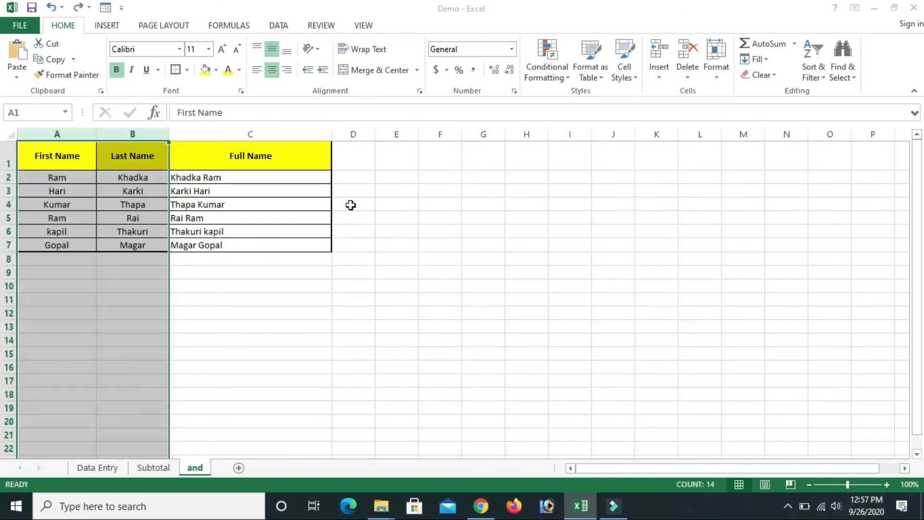
Convert the Full Name formulas in C2:C7 to static text by copying them and pasting them in place as values
click(352, 204)
drag(266, 176, 270, 241)
key(ctrl+c)
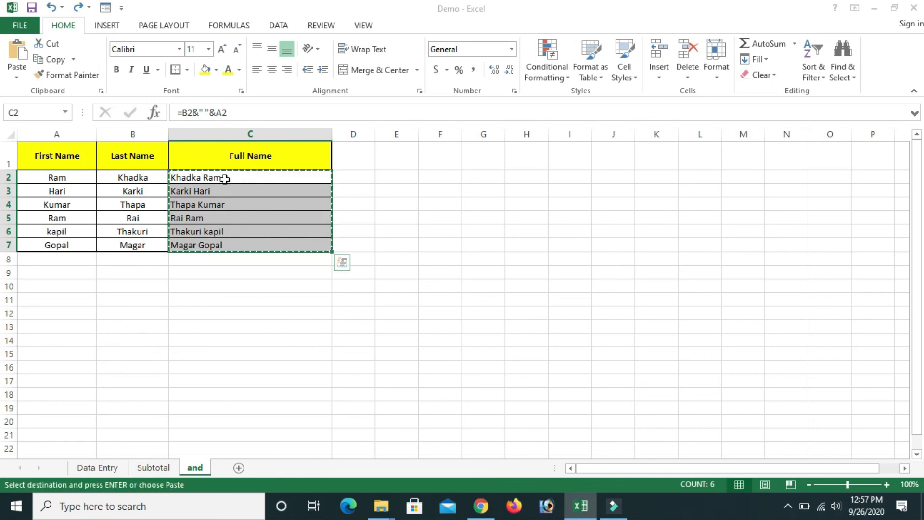
right_click(226, 178)
click(282, 240)
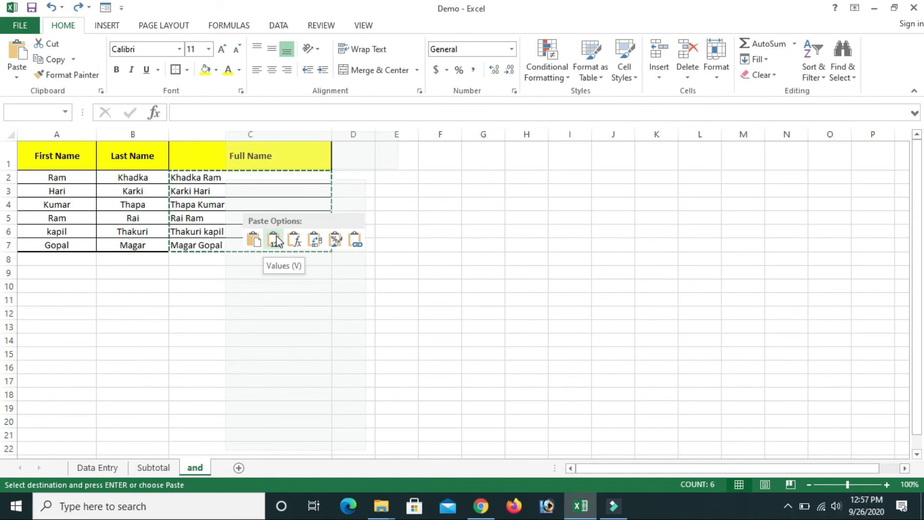
Delete the First Name and Last Name columns (A and B) and check the remaining full names
click(144, 214)
drag(61, 134, 122, 130)
key(ctrl+minus)
click(123, 243)
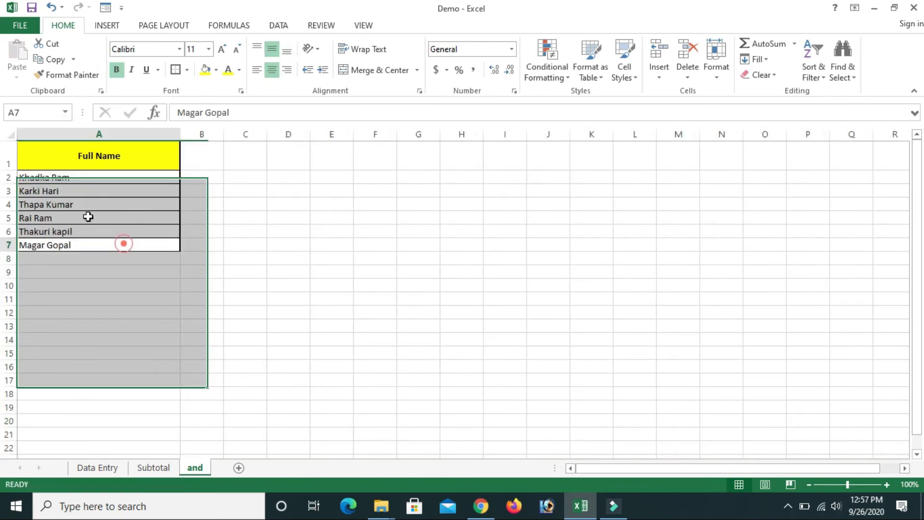
drag(63, 180, 66, 245)
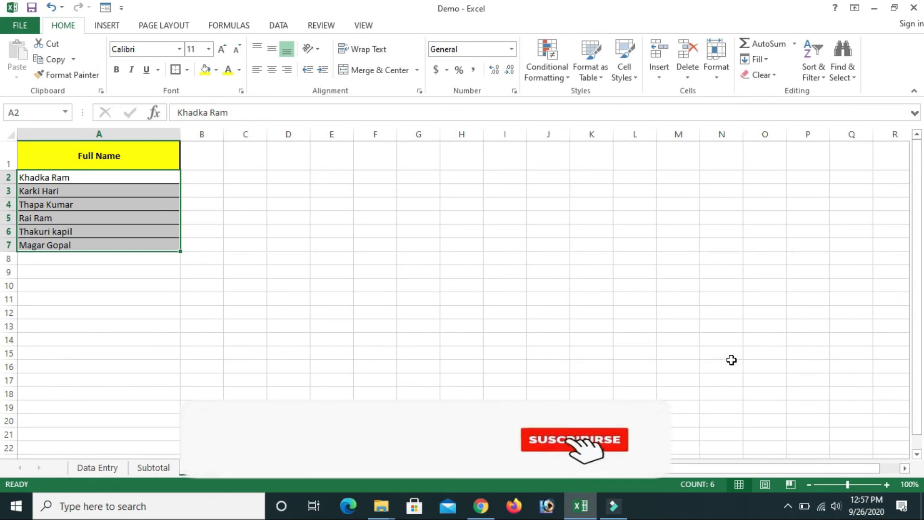
click(505, 235)
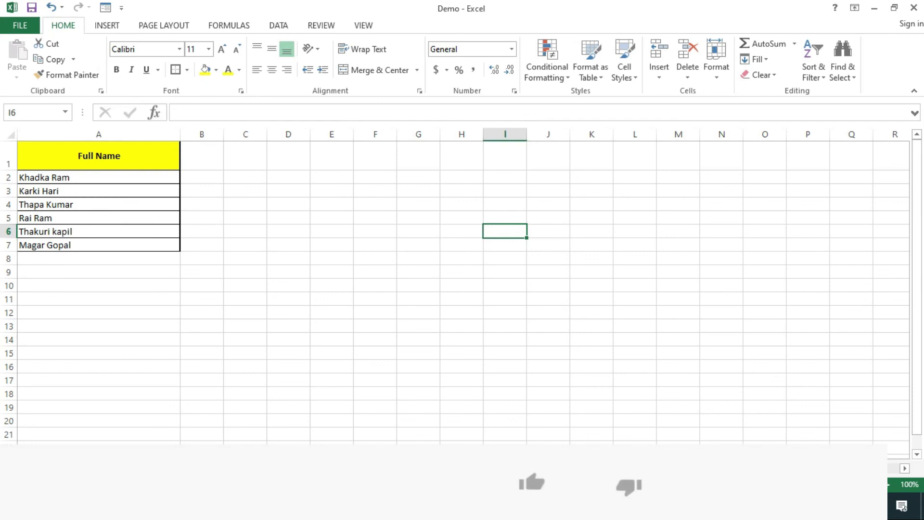